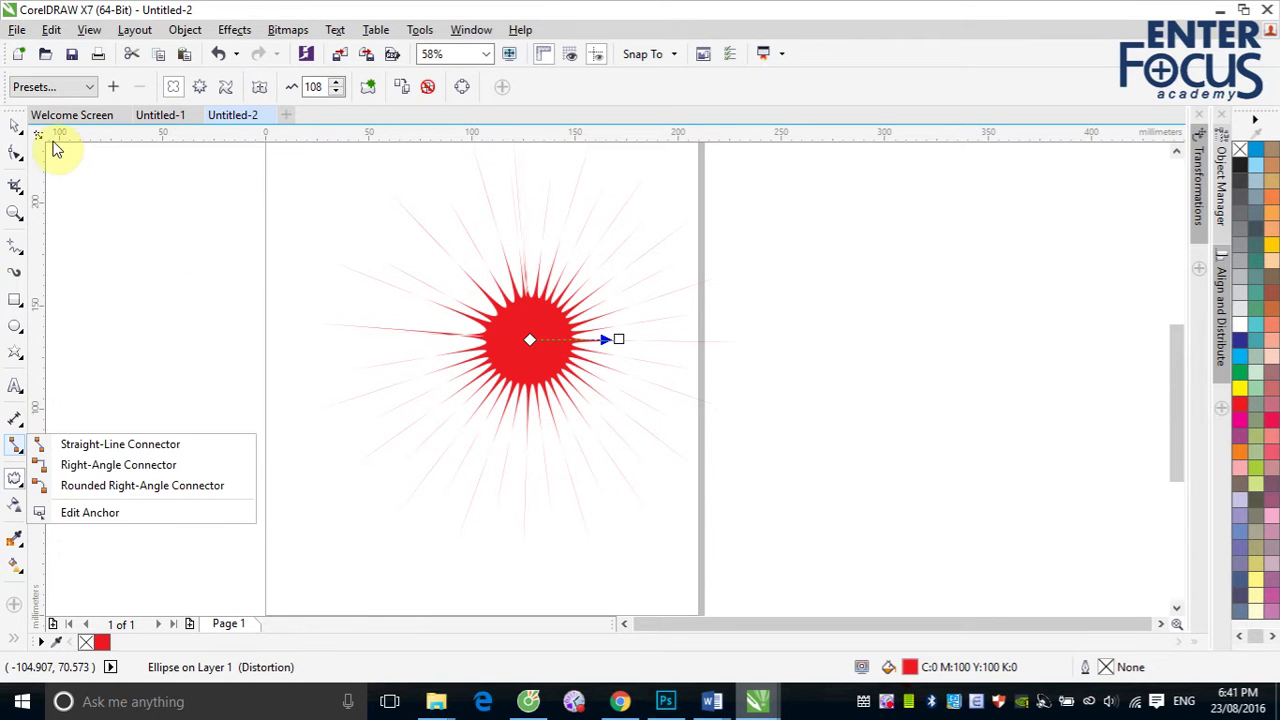
Step: Select the distorted red ellipse on the page and delete it
left_click(17, 126)
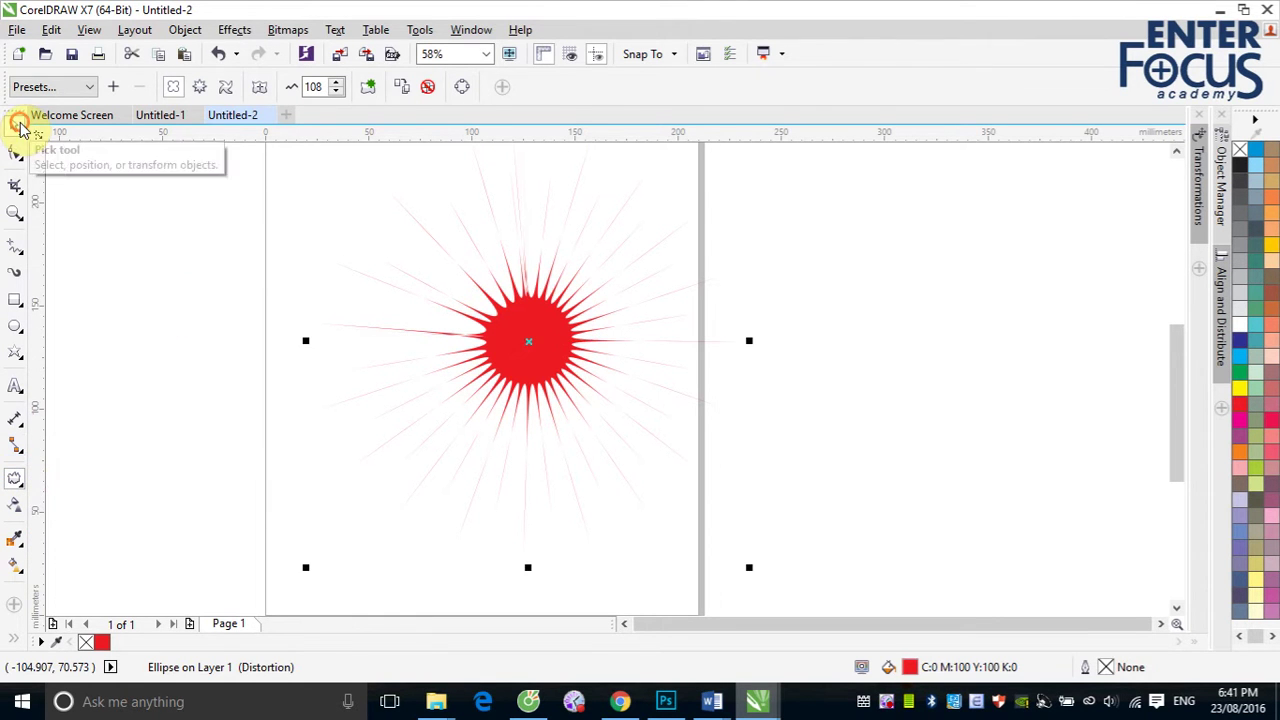
left_click(986, 407)
left_click(551, 358)
left_click_drag(551, 358, 551, 381)
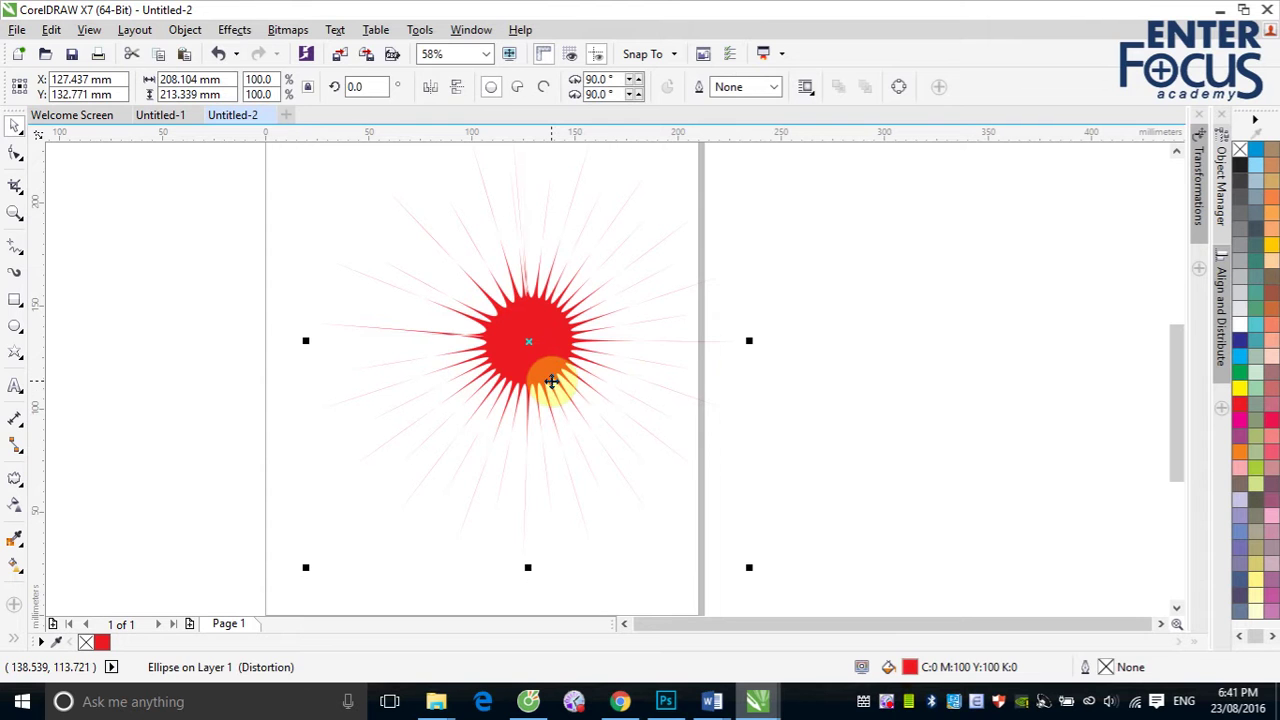
key("Delete")
Step: Draw a square about 79.5 mm wide in the left half of the page
left_click(15, 299)
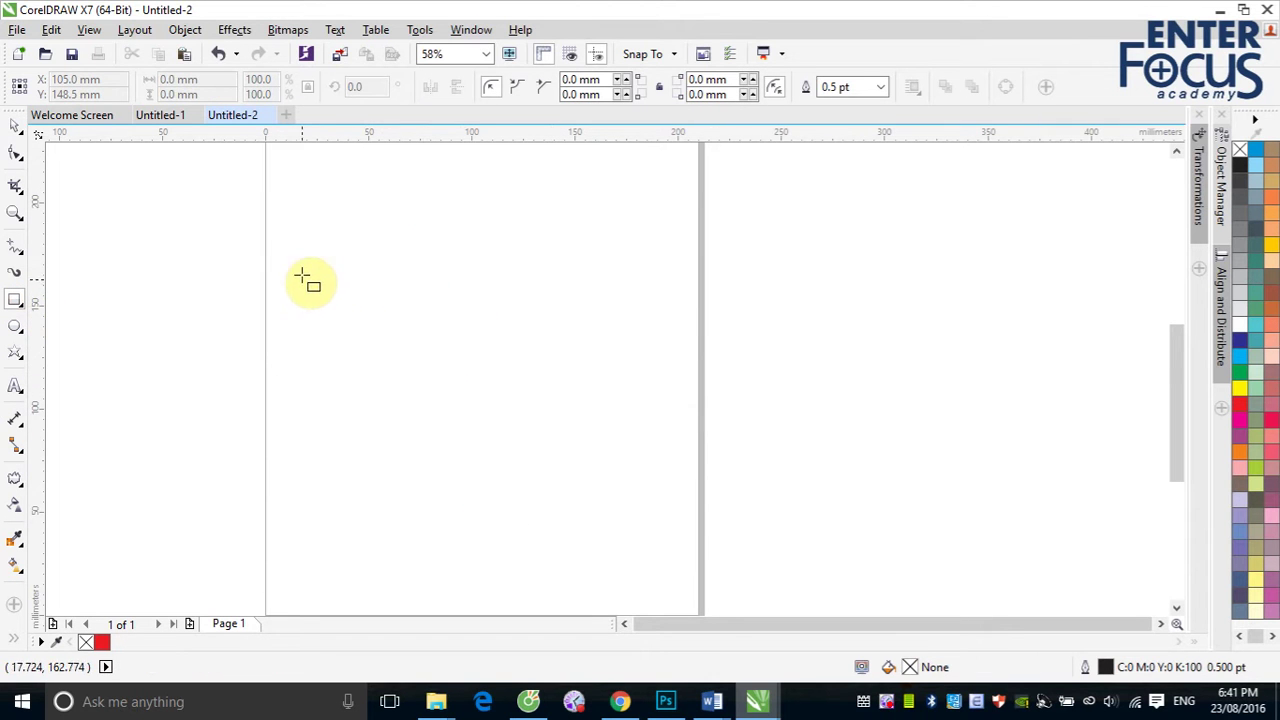
left_click_drag(306, 241, 470, 405)
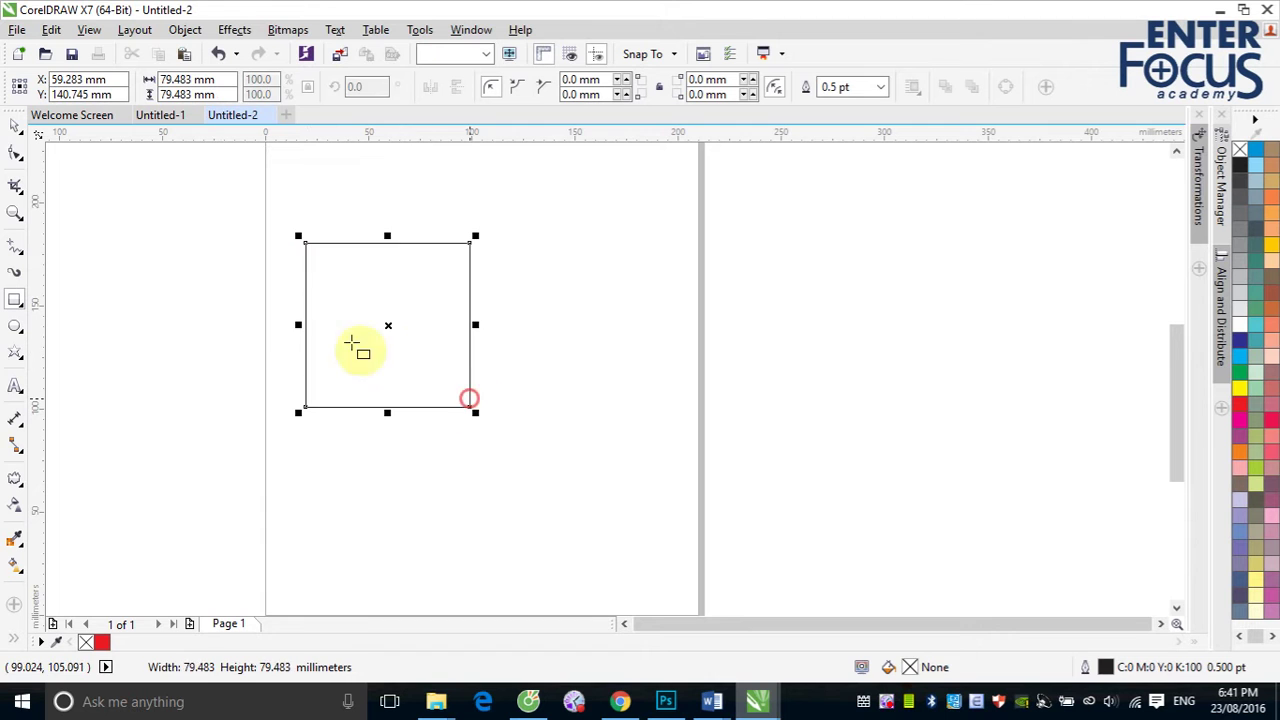
left_click(15, 125)
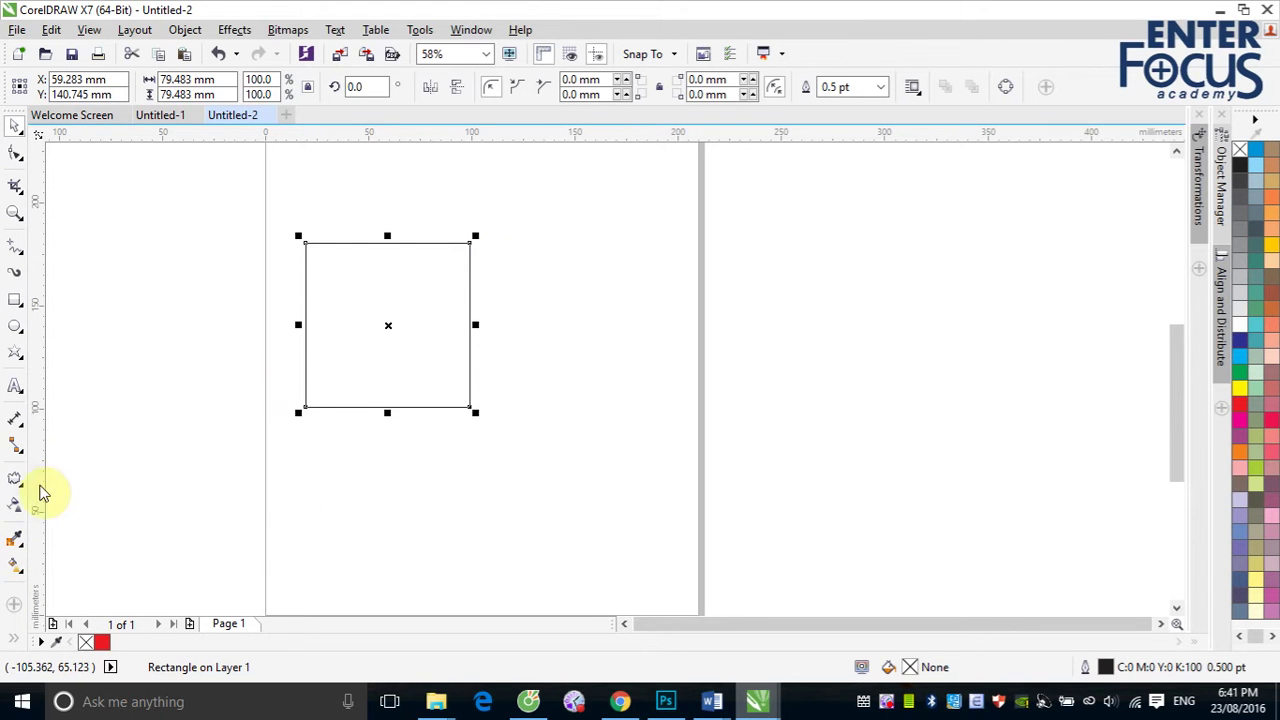
Step: Add a drop shadow to the square, offset about 19.4 mm horizontally and -5.6 mm vertically, and fill the square with red
left_click(20, 484)
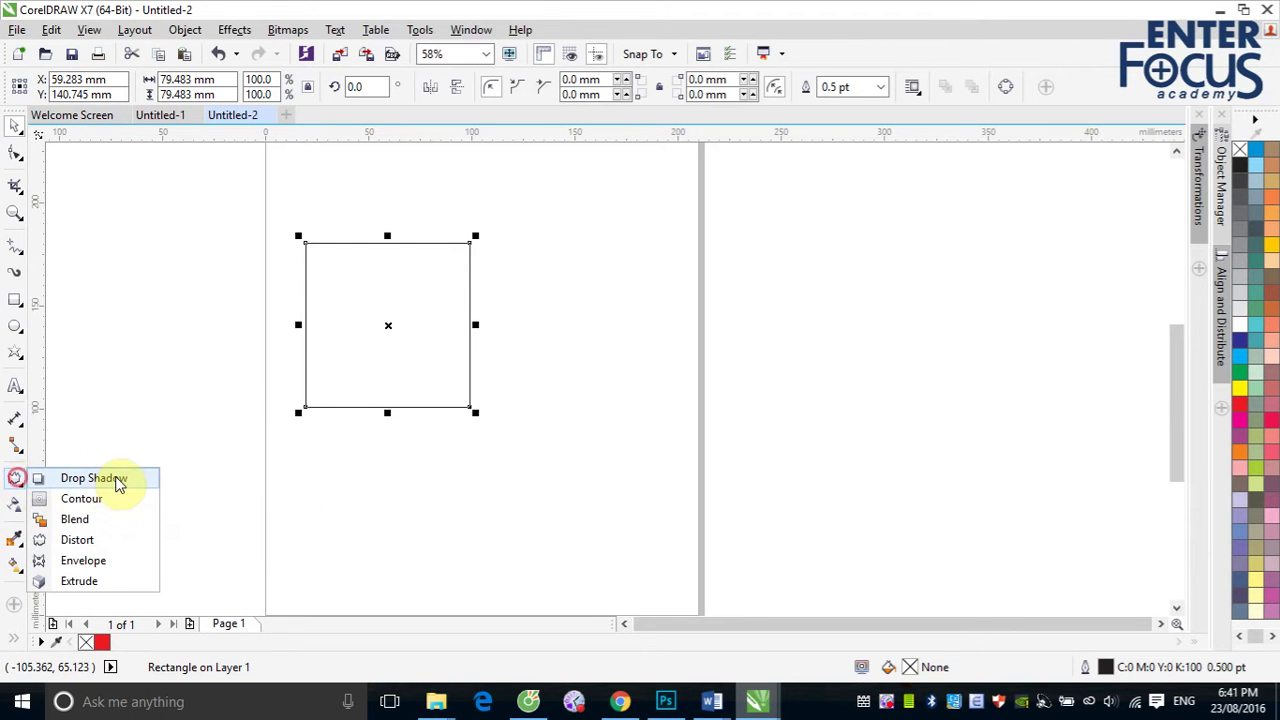
left_click(114, 480)
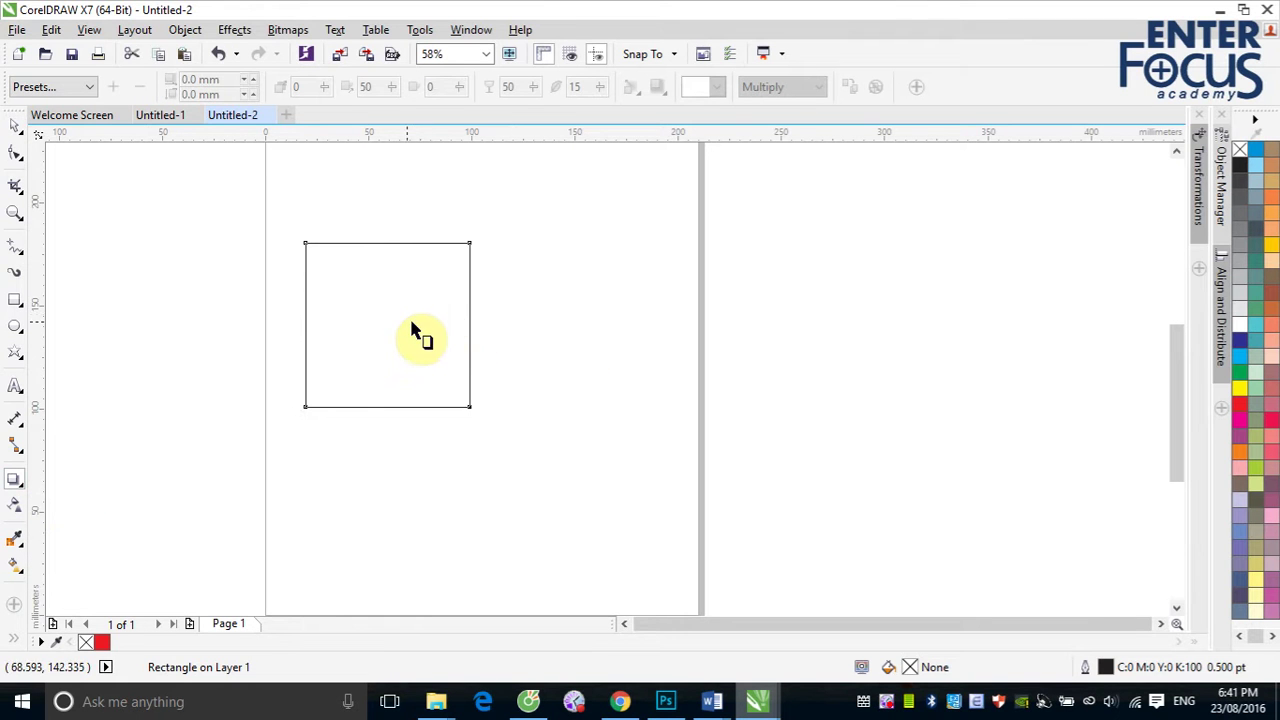
left_click_drag(414, 322, 519, 365)
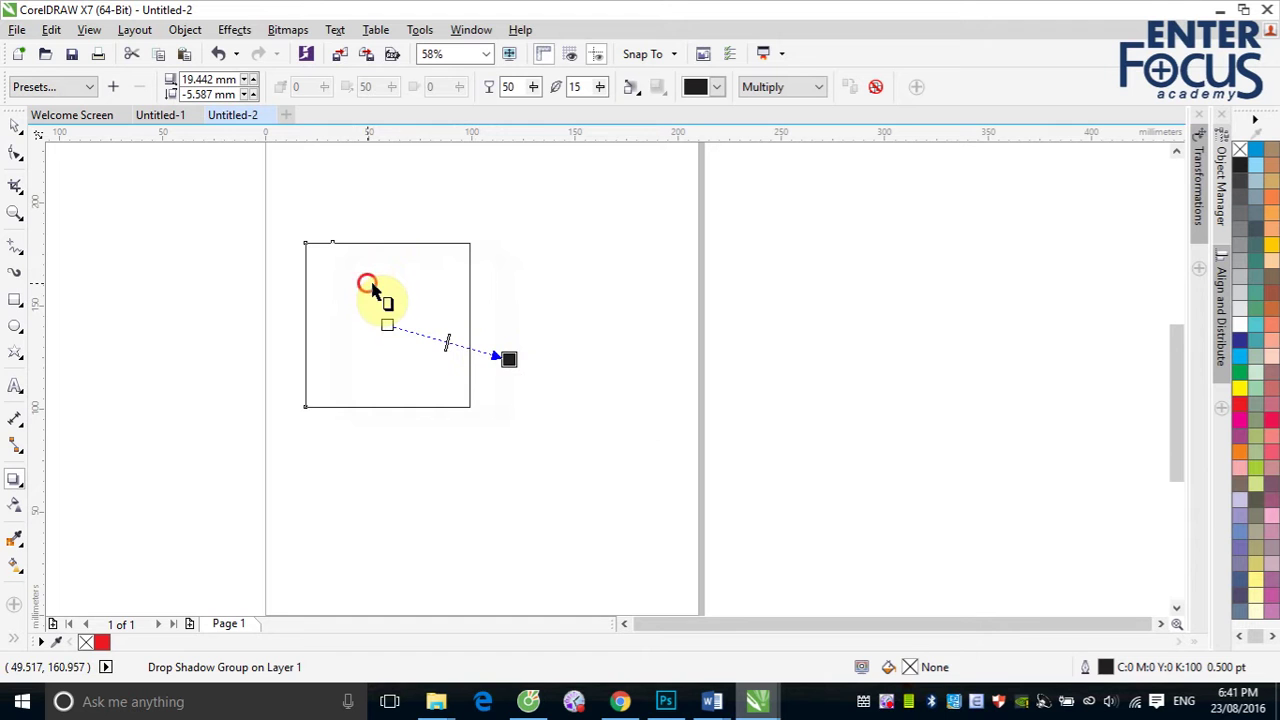
left_click(1239, 405)
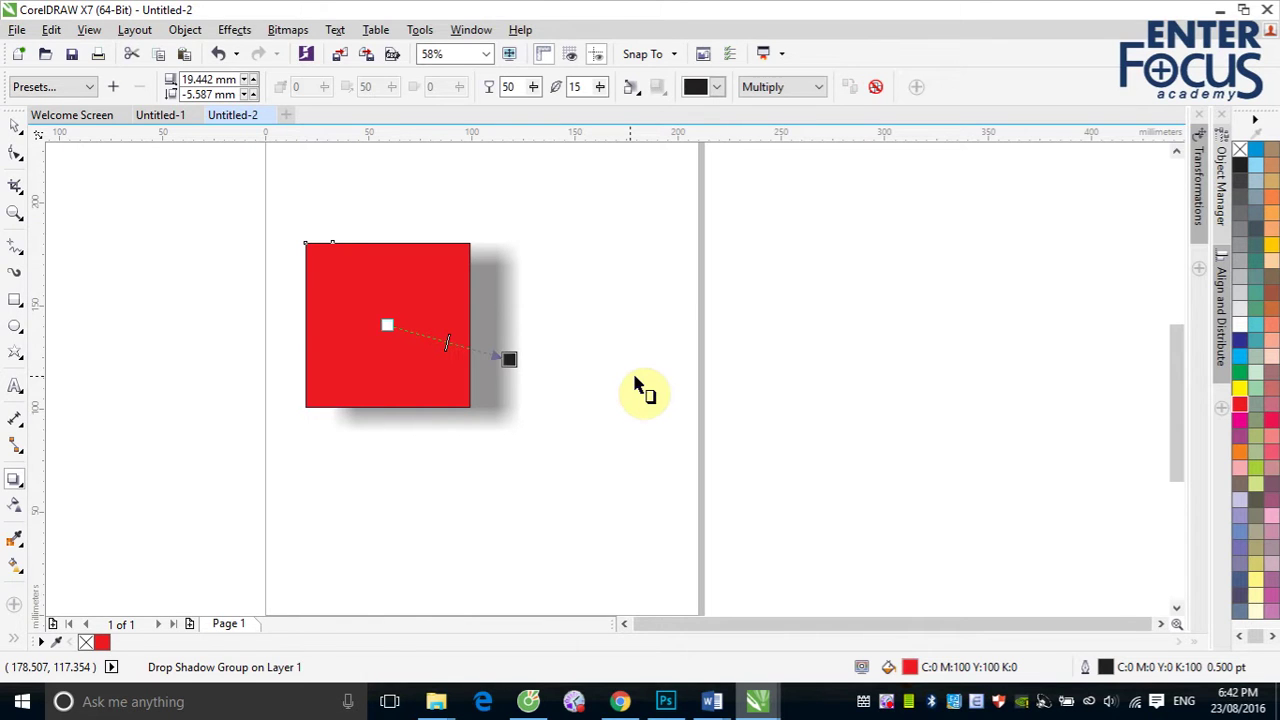
Step: Reposition the square's drop shadow several times, ending at an offset of about 15.8 mm horizontally and -6.1 mm vertically
left_click_drag(316, 377, 477, 386)
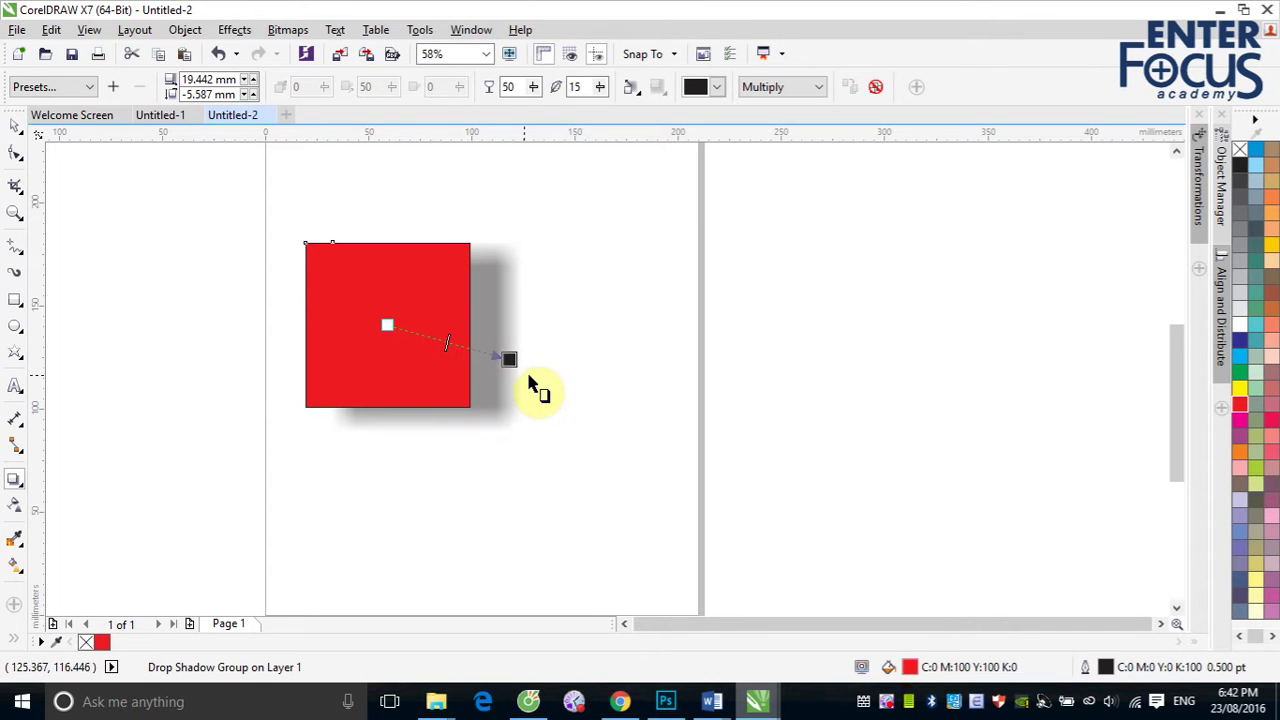
mouse_move(509, 360)
left_mouse_down()
mouse_move(826, 391)
mouse_move(594, 351)
mouse_move(515, 365)
left_mouse_up()
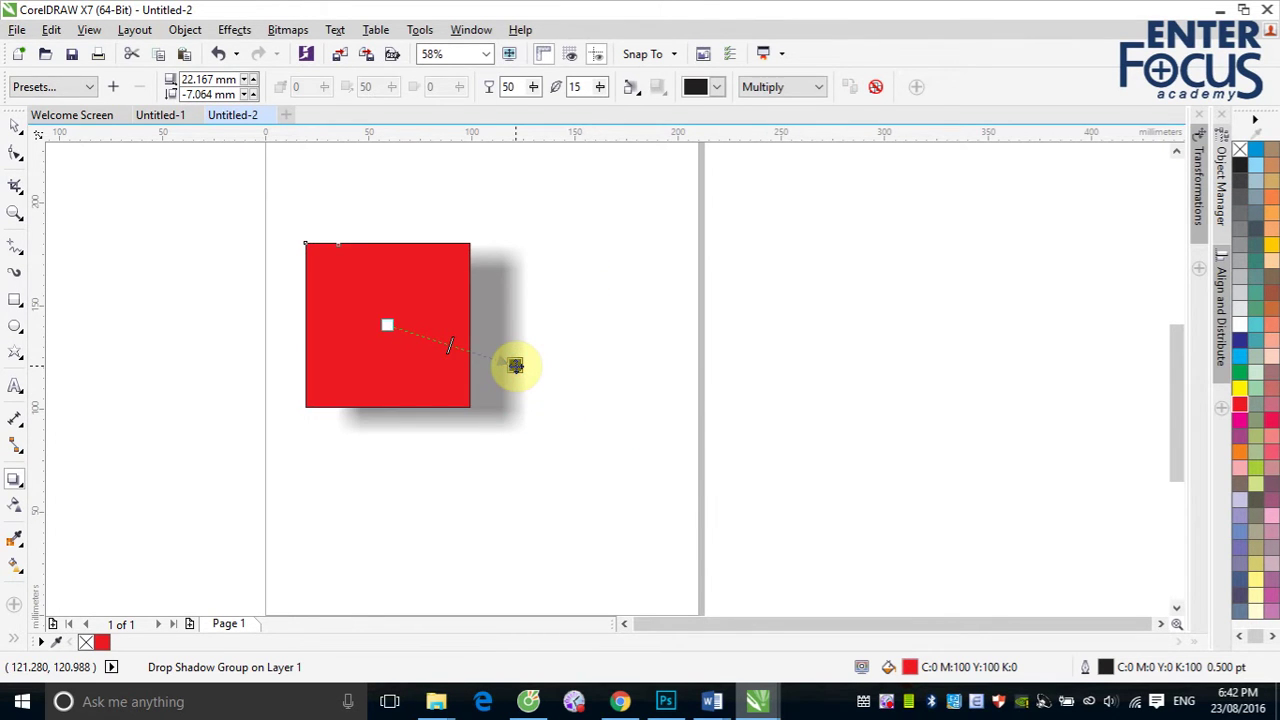
left_click_drag(515, 365, 507, 399)
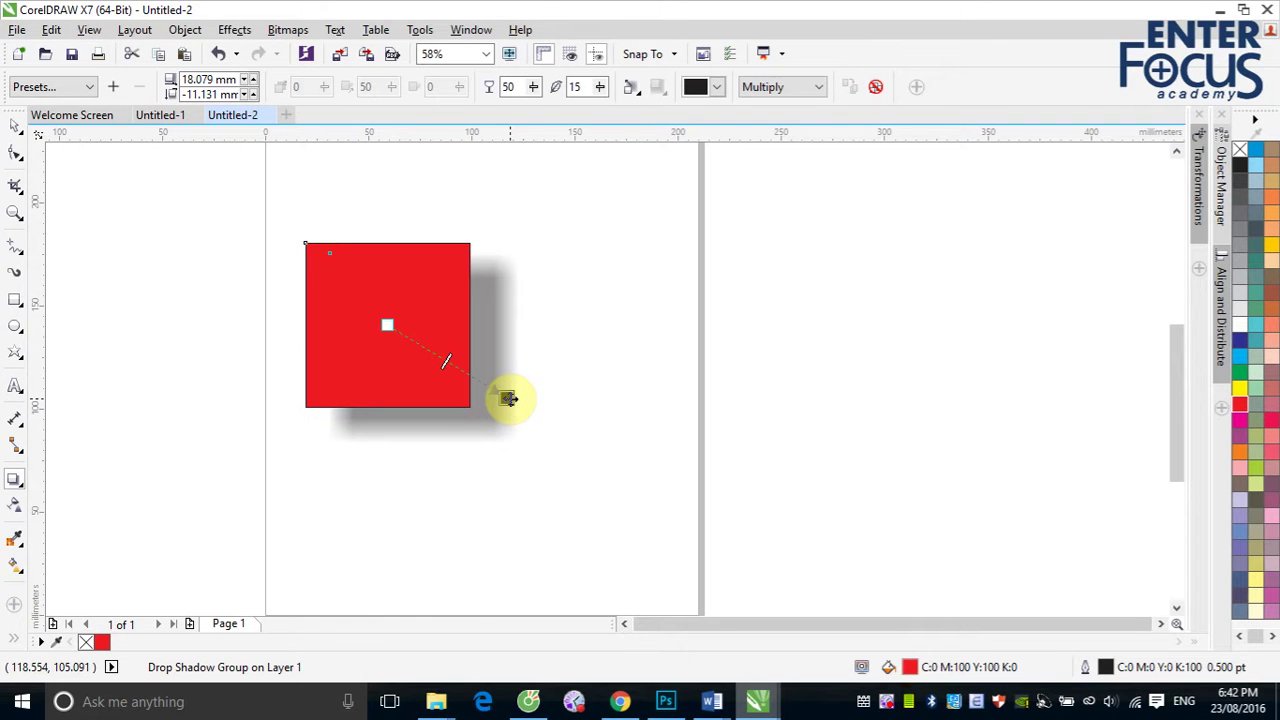
left_click_drag(508, 398, 487, 362)
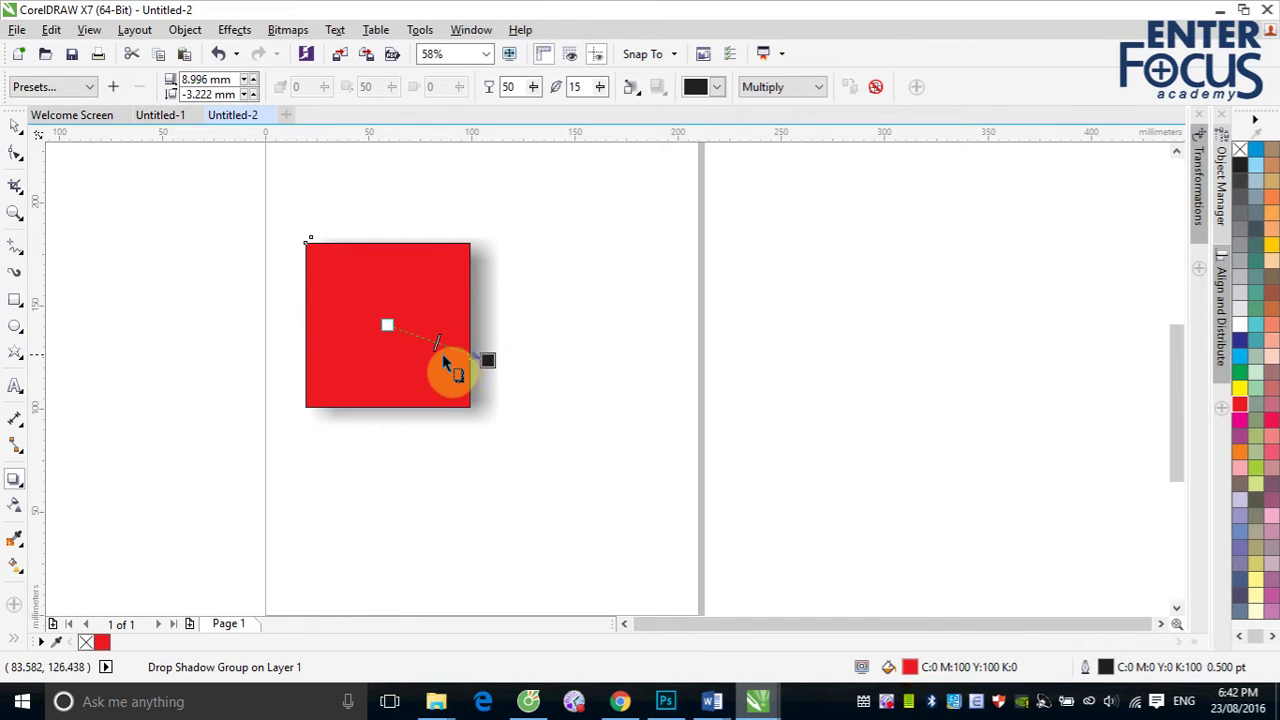
left_click(434, 343)
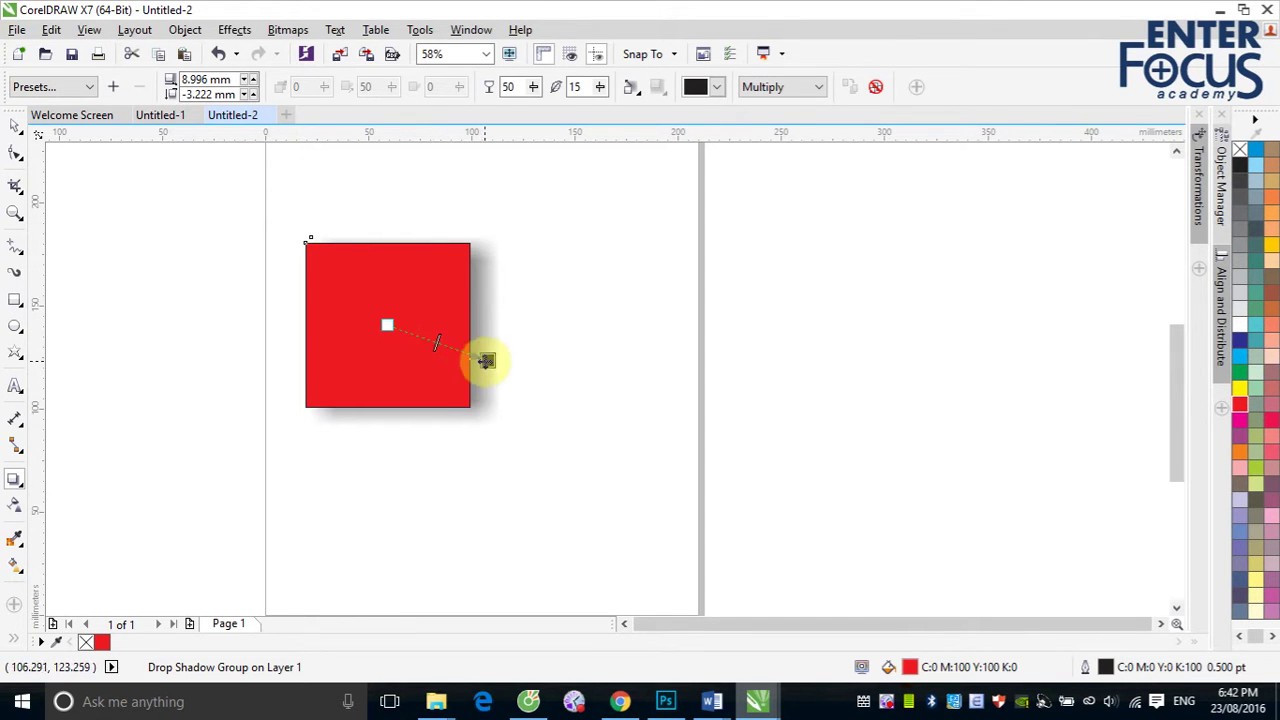
left_click(434, 352)
mouse_move(490, 360)
left_mouse_down()
mouse_move(586, 393)
mouse_move(503, 368)
left_mouse_up()
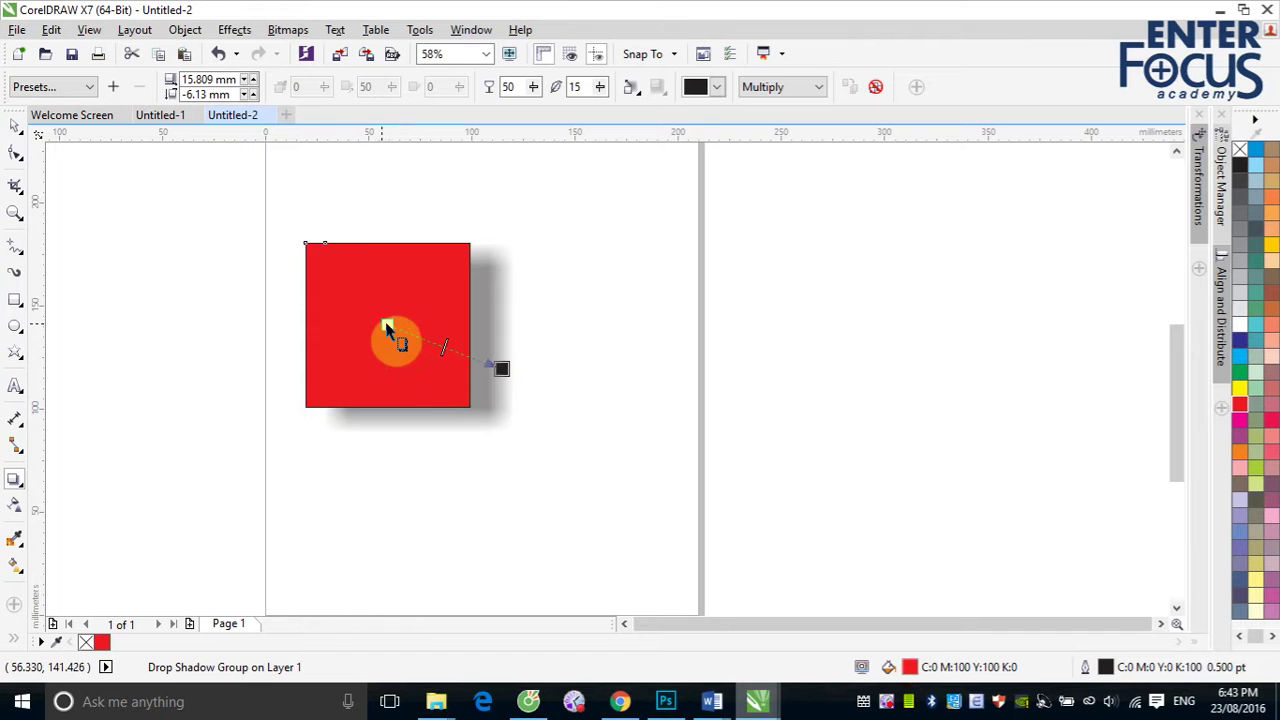
Step: Try starting the drop shadow from the square's bottom edge and top edge, and return its origin to the centre
left_click_drag(388, 330, 388, 406)
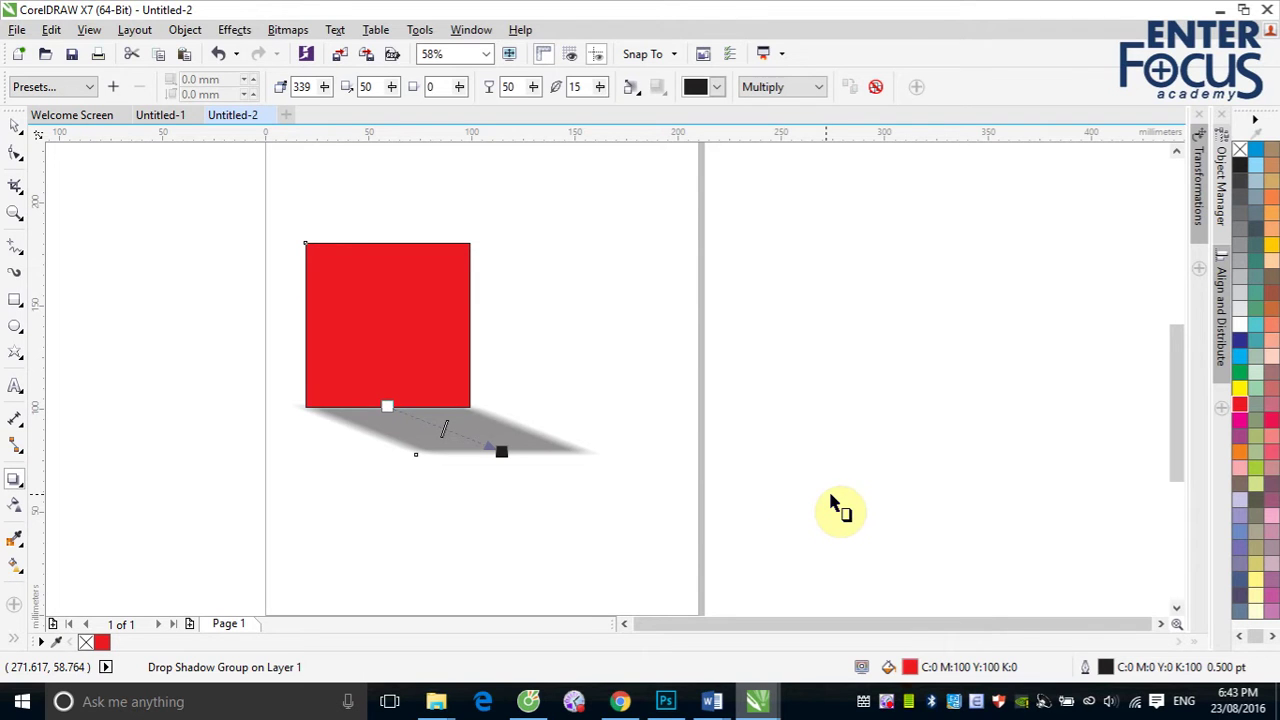
left_click_drag(388, 407, 405, 275)
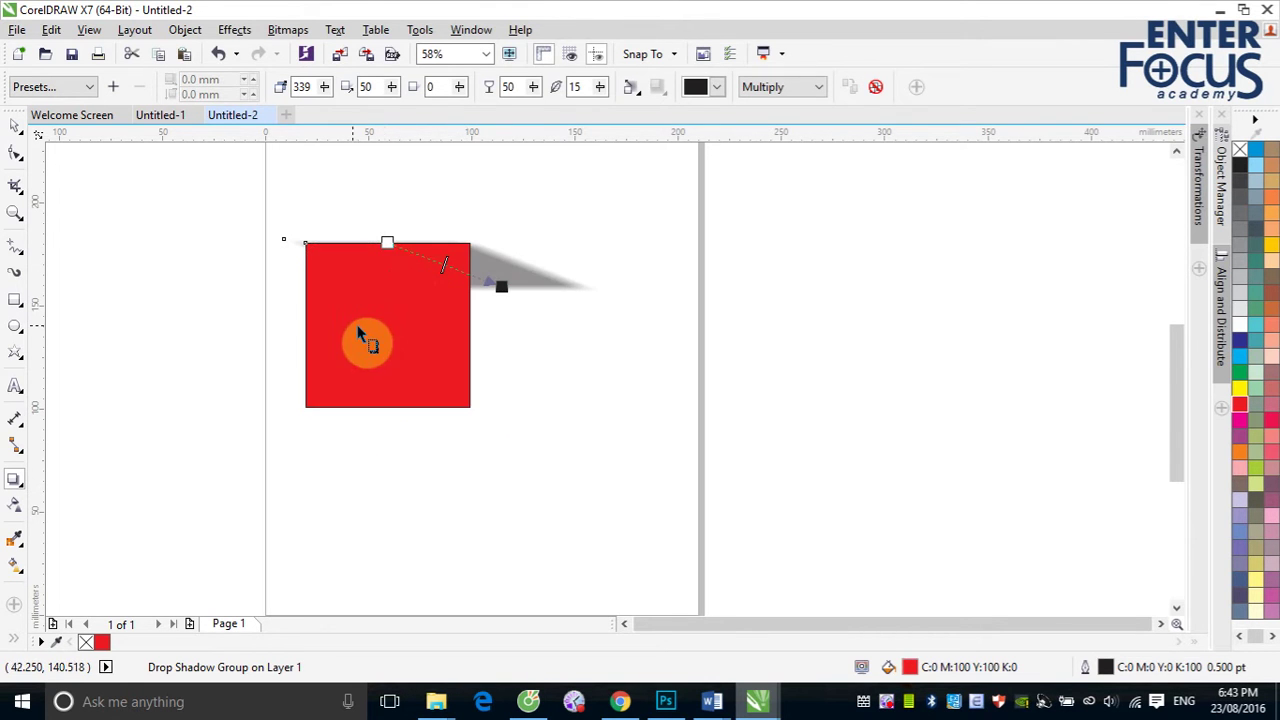
left_click_drag(305, 308, 390, 335)
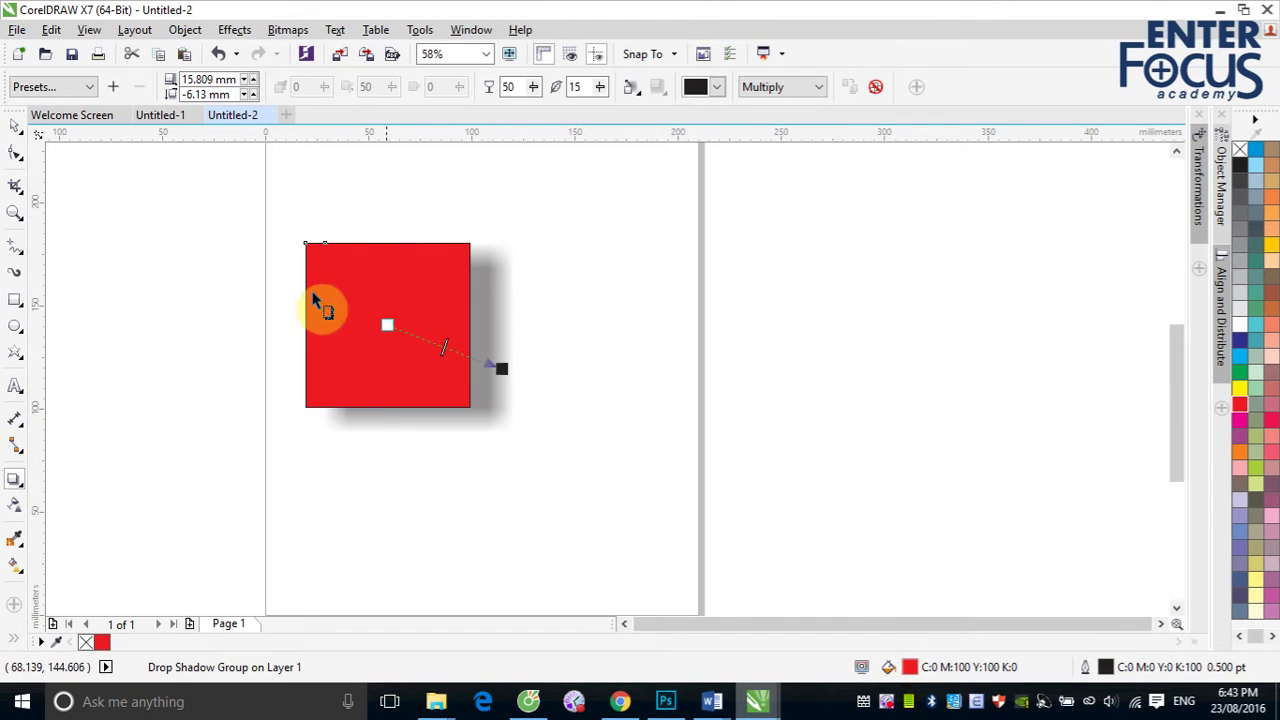
Step: Browse the drop shadow presets without applying one, and move the shadow to an offset of about 24 mm horizontally and -4 mm vertically
left_click(90, 87)
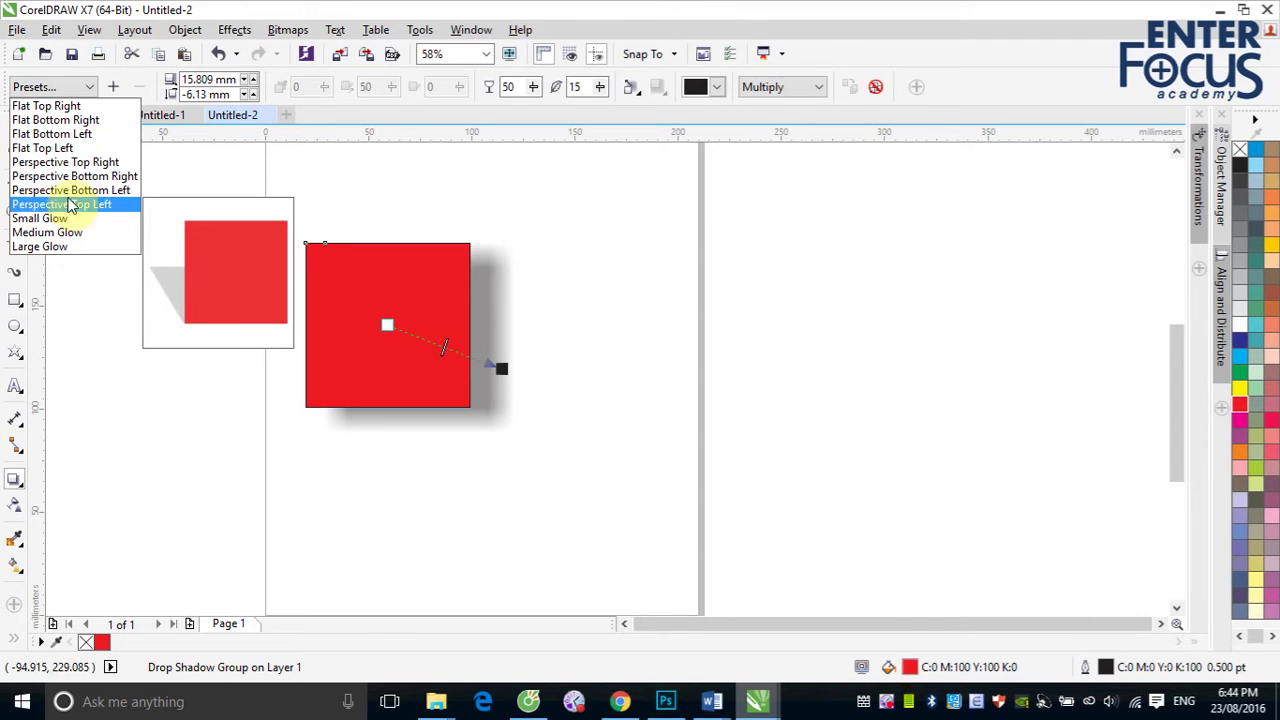
left_click(451, 310)
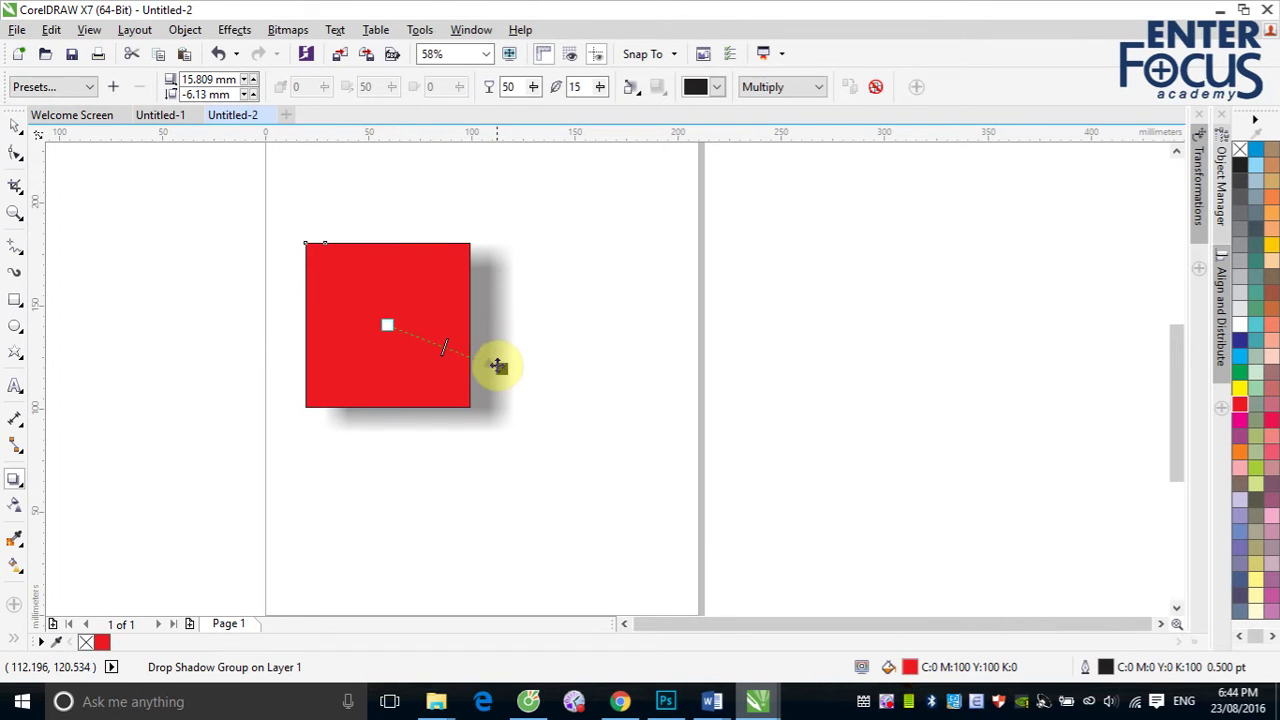
left_click_drag(501, 368, 519, 347)
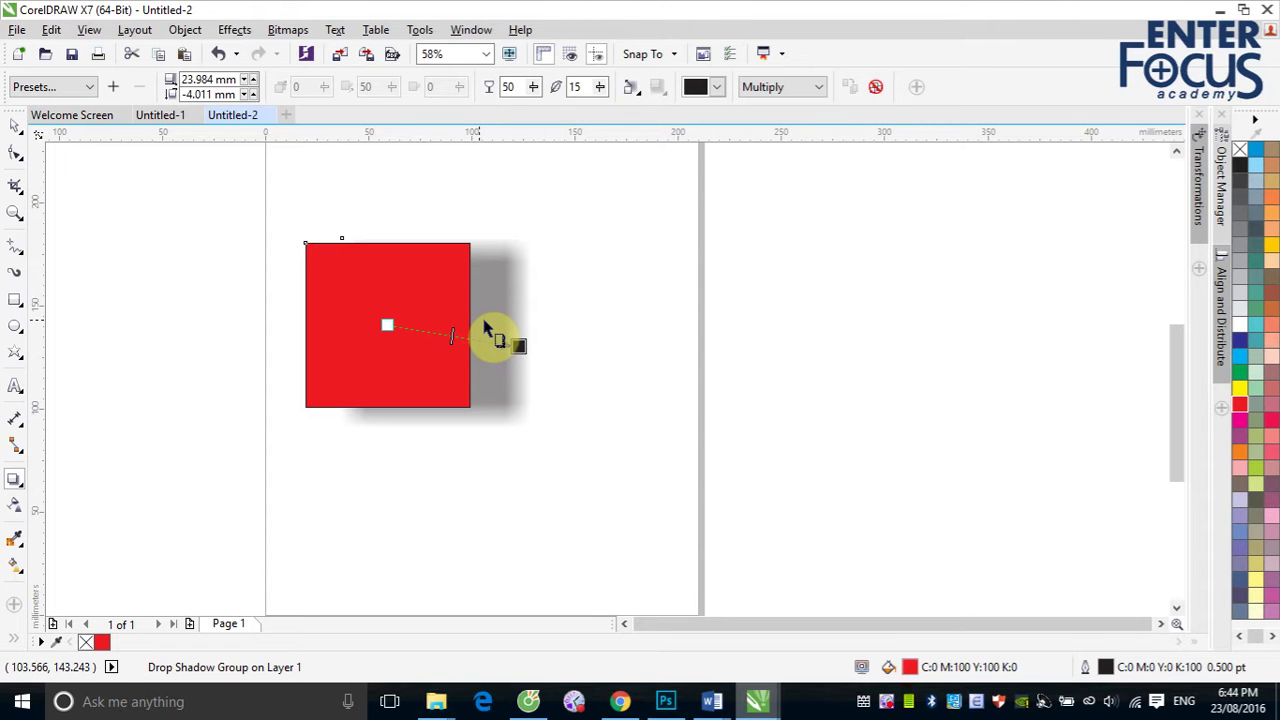
Step: Try the drop shadow at an opacity of 0 and at an opacity of 100
double_click(509, 87)
type("0")
key("Return")
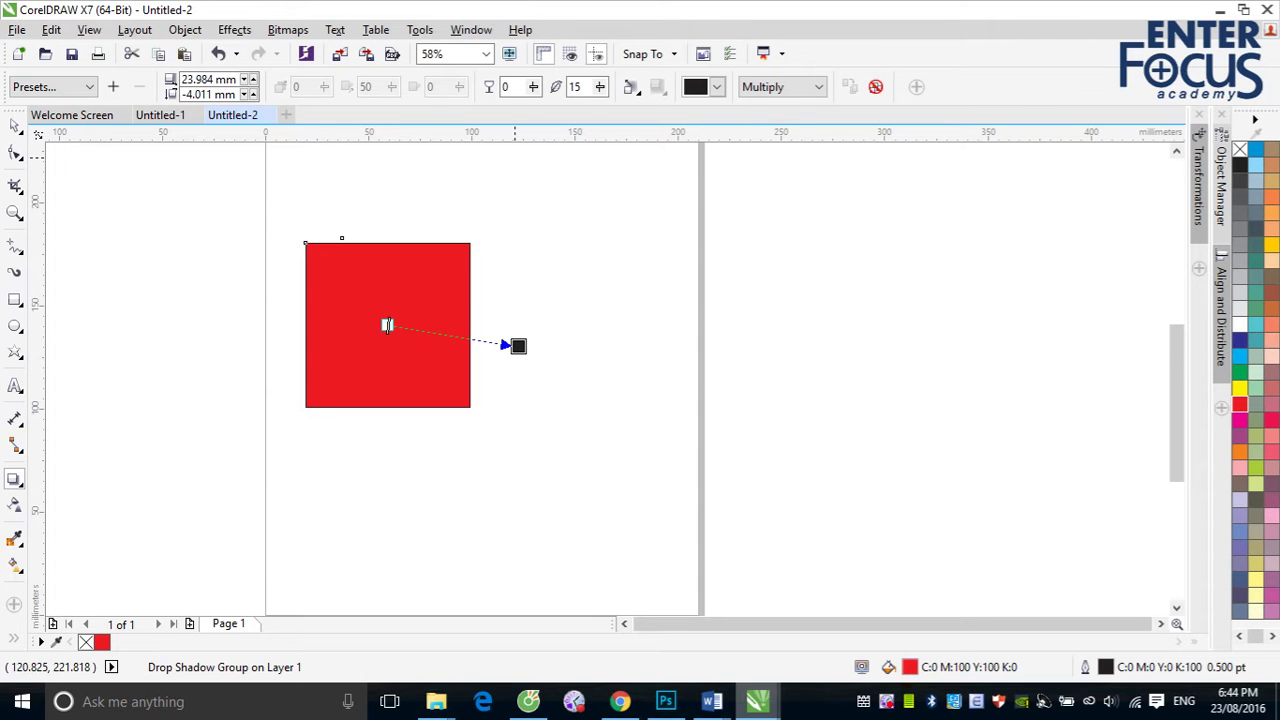
double_click(509, 87)
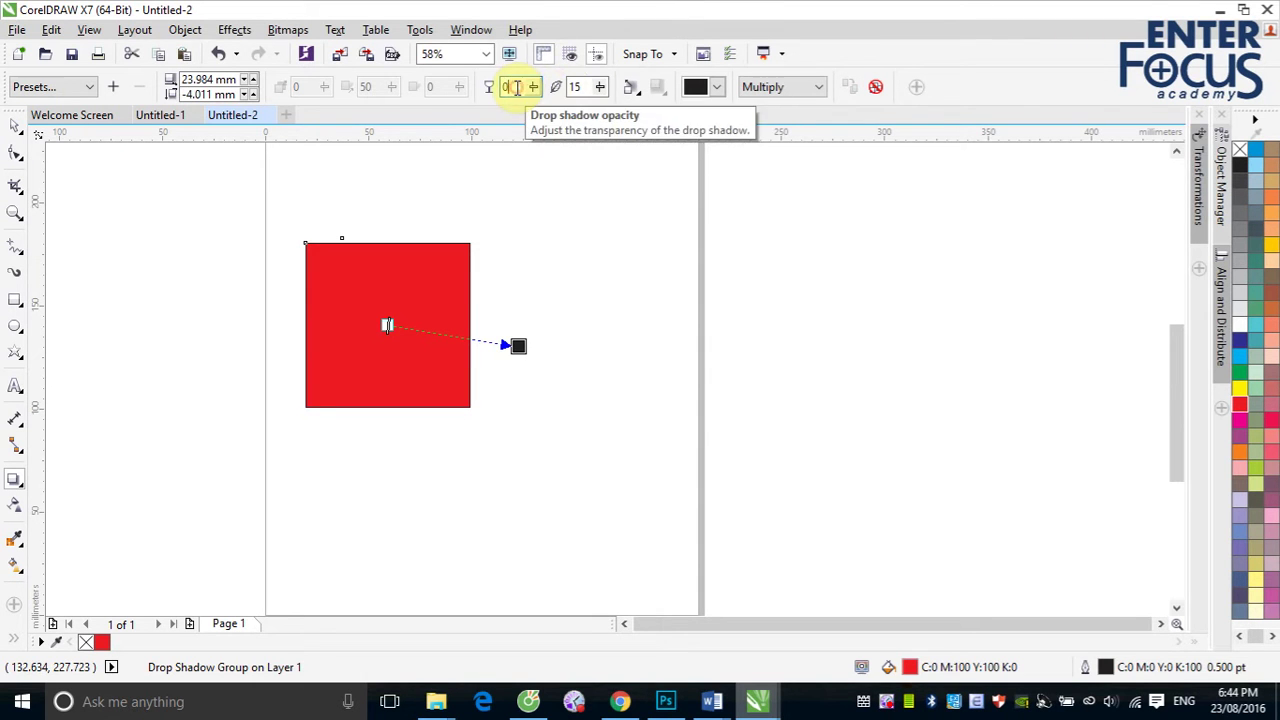
type("100")
key("Return")
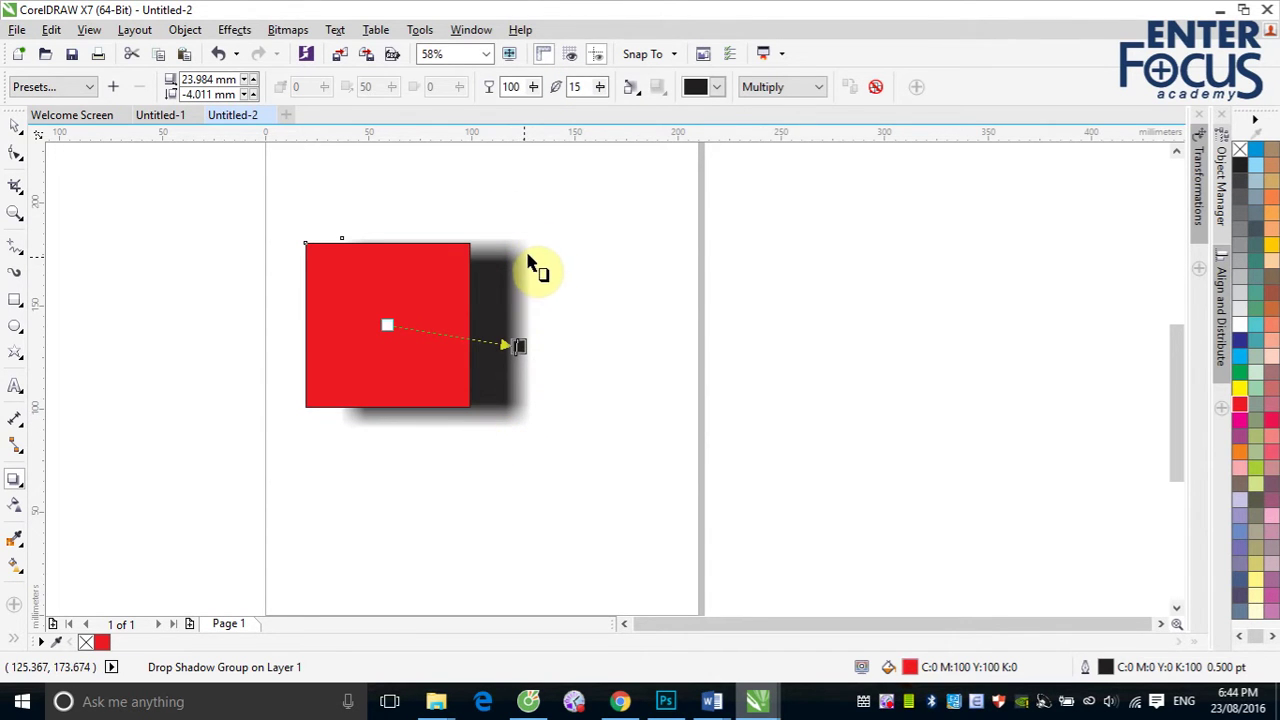
Step: Try the shadow feathering at 0 and at 100, and set it back to 15
type("0")
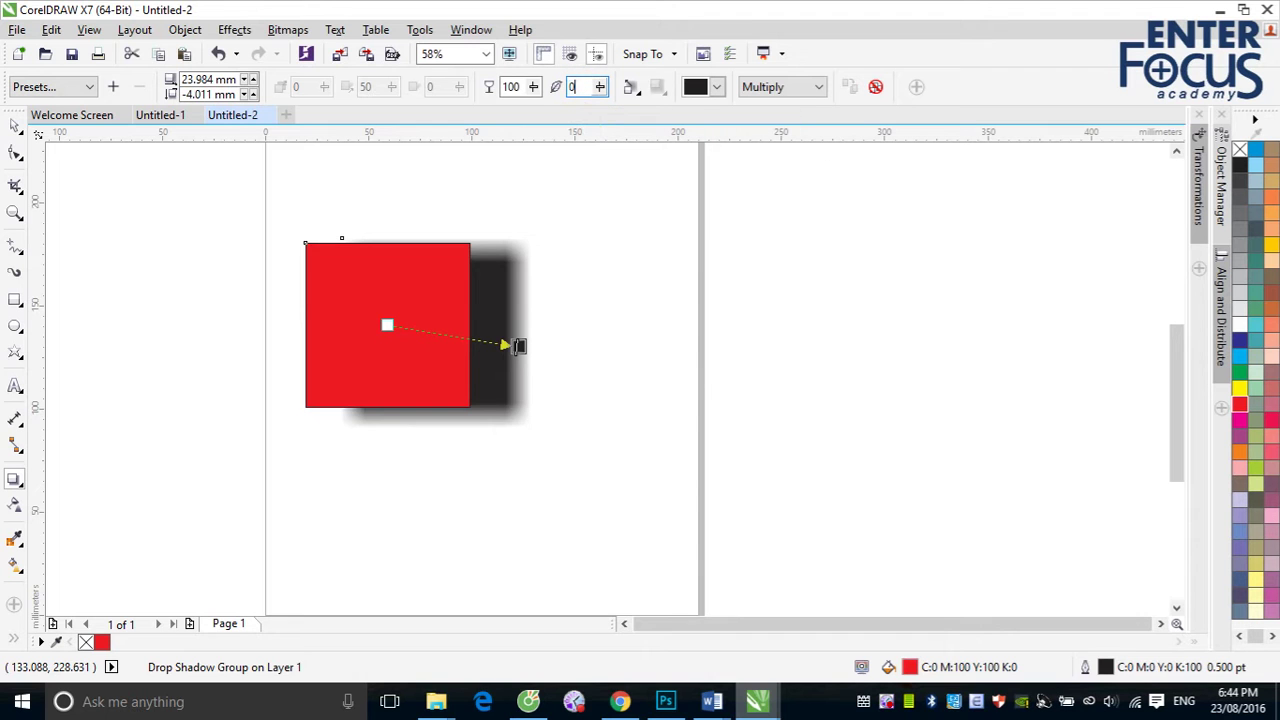
key("Return")
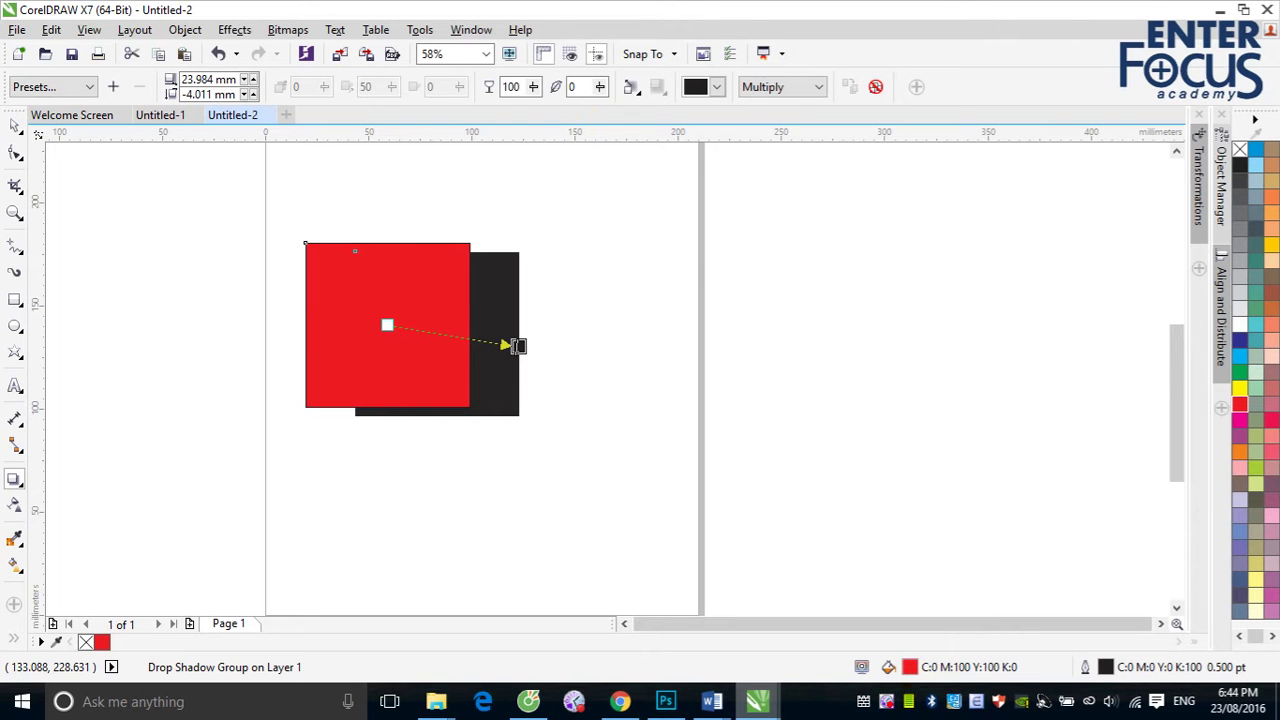
double_click(575, 87)
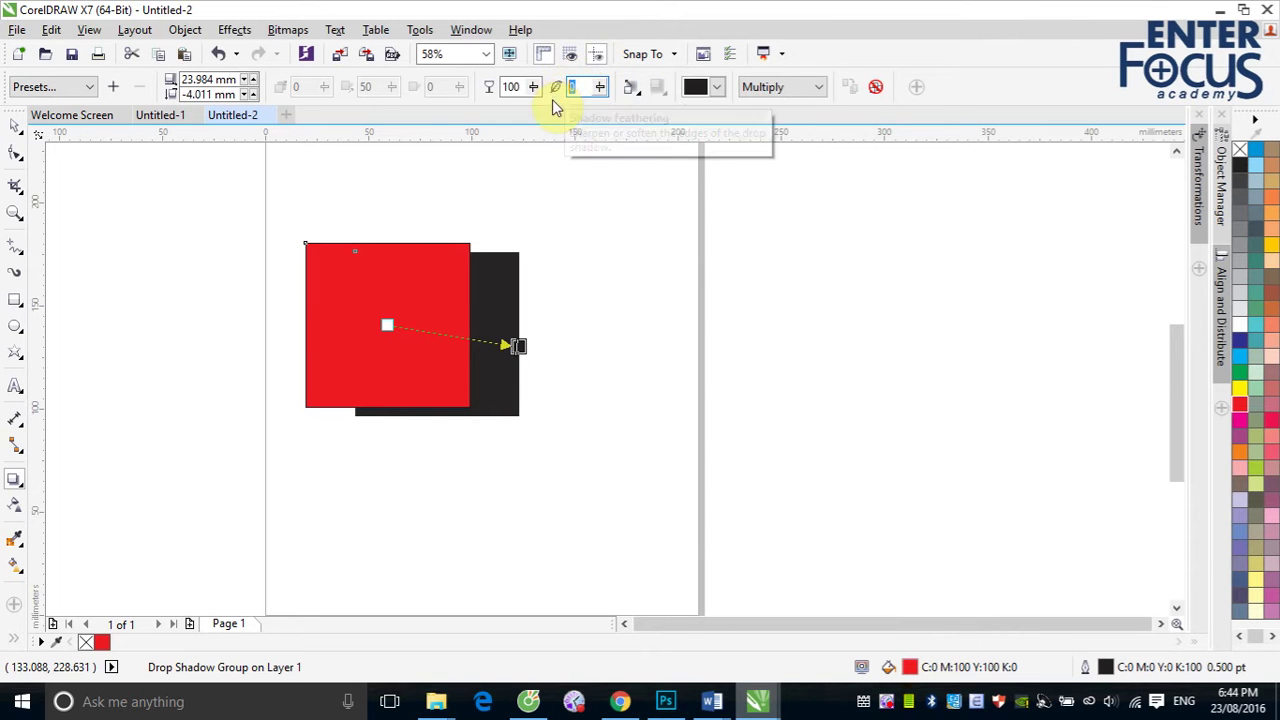
type("100")
key("Return")
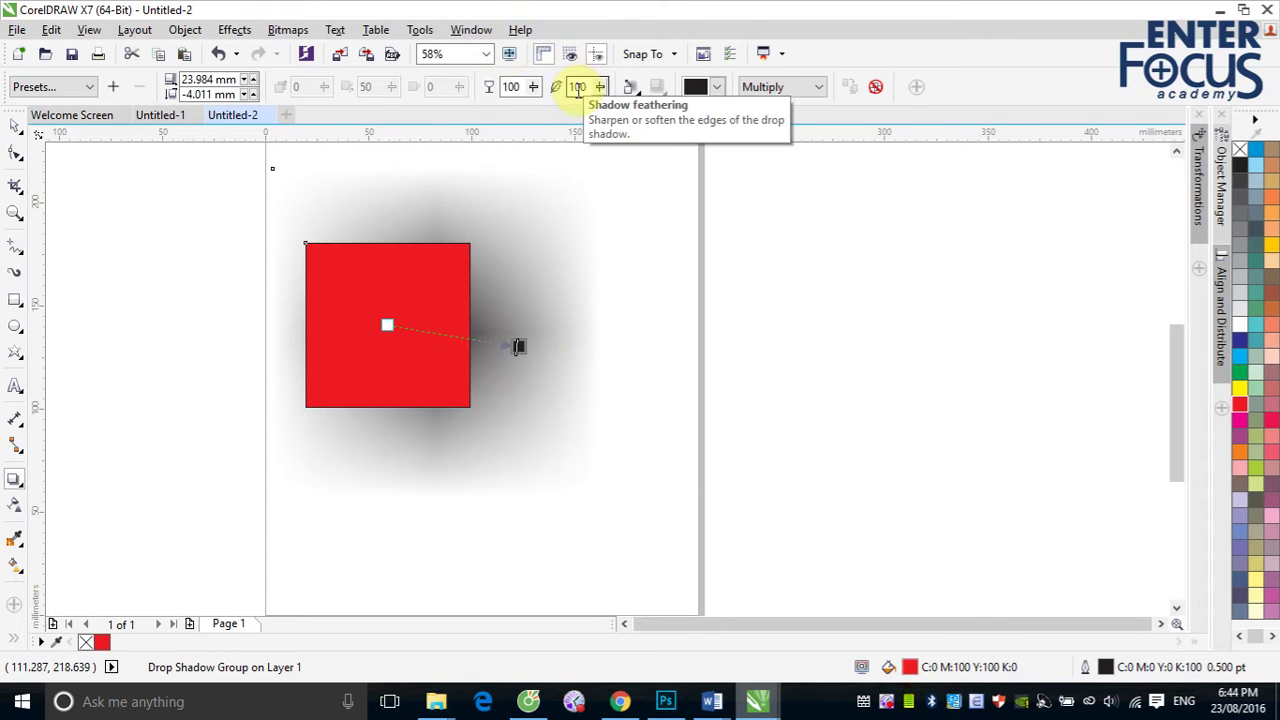
type("15")
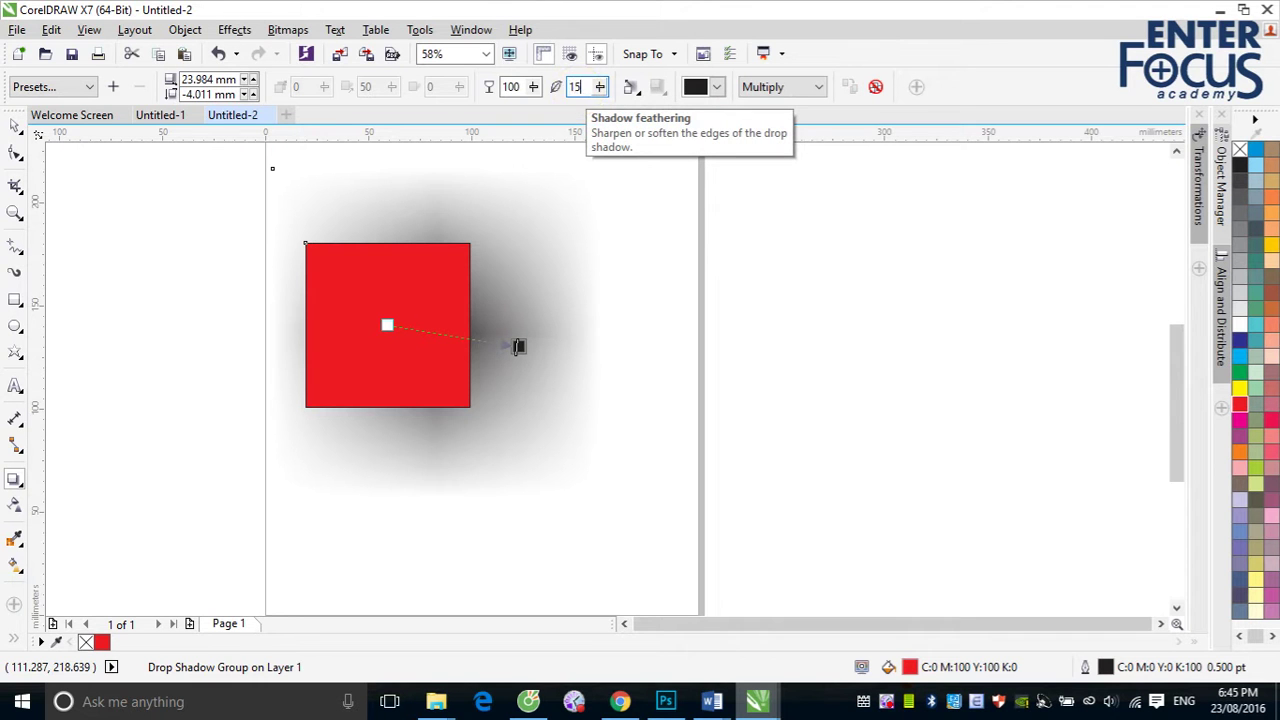
key("Return")
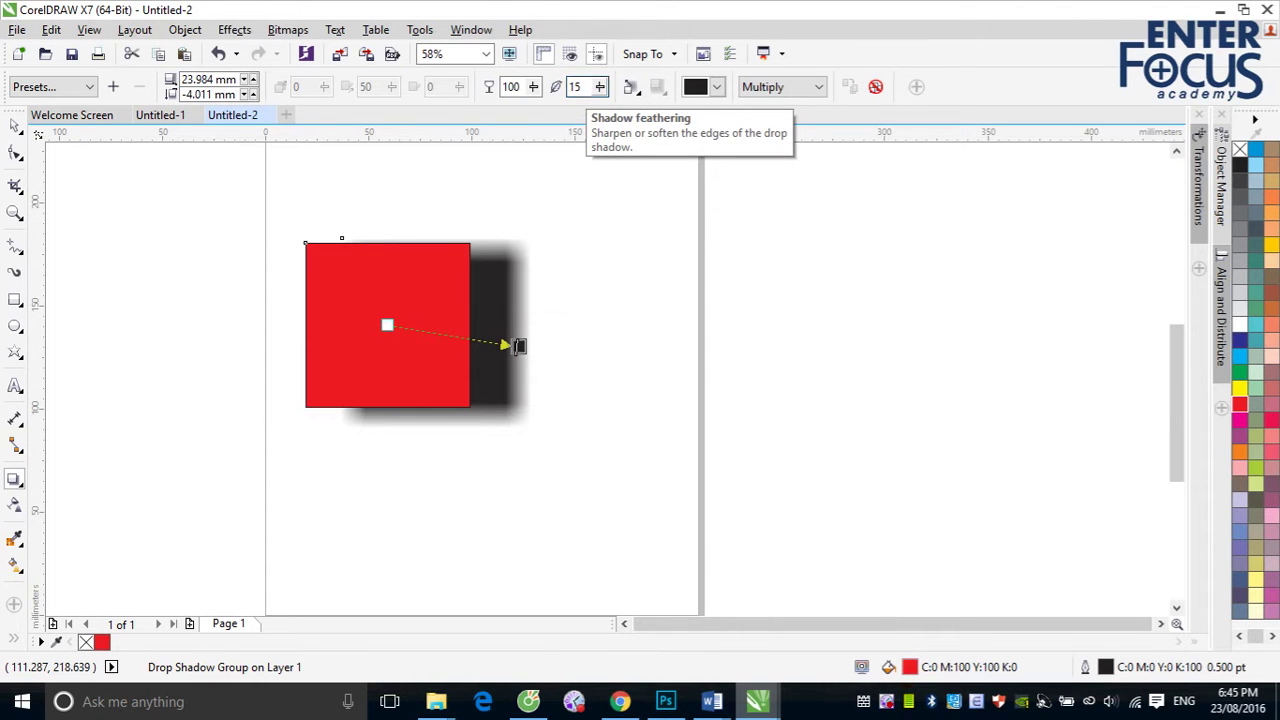
Step: Try a drop shadow opacity of 15 and settle on an opacity of 50
double_click(510, 87)
type("1")
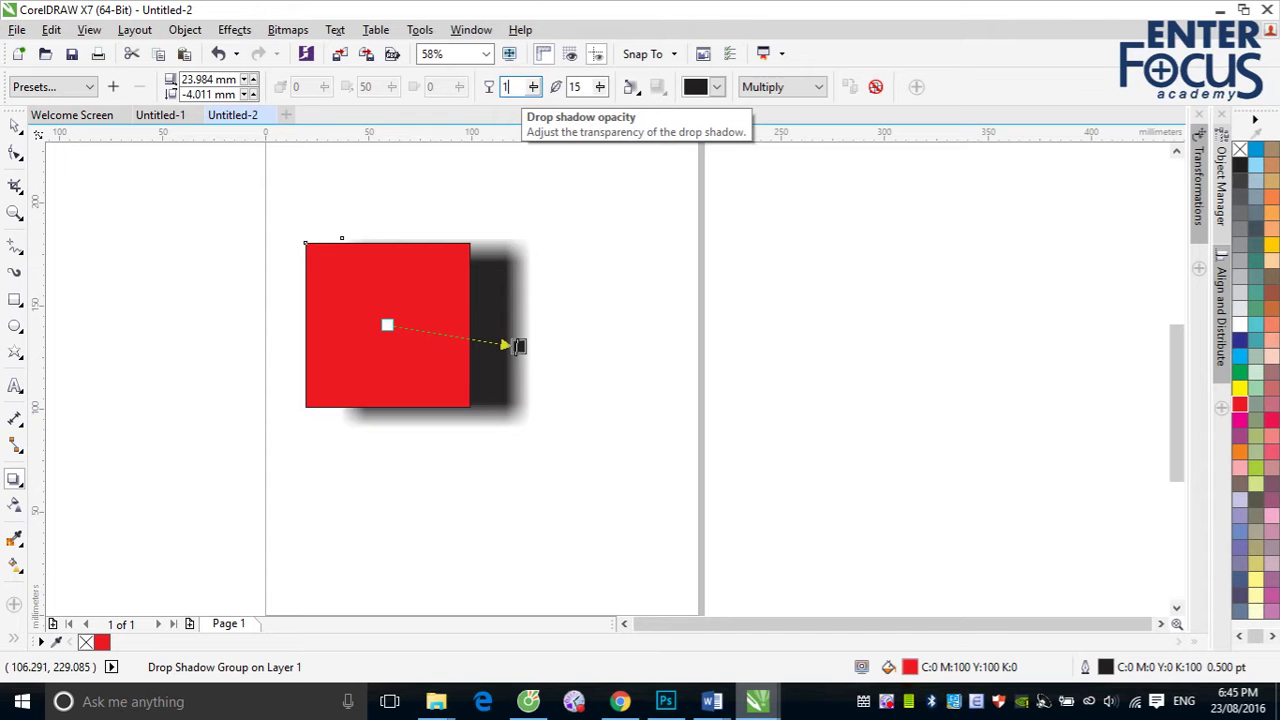
type("5")
key("Return")
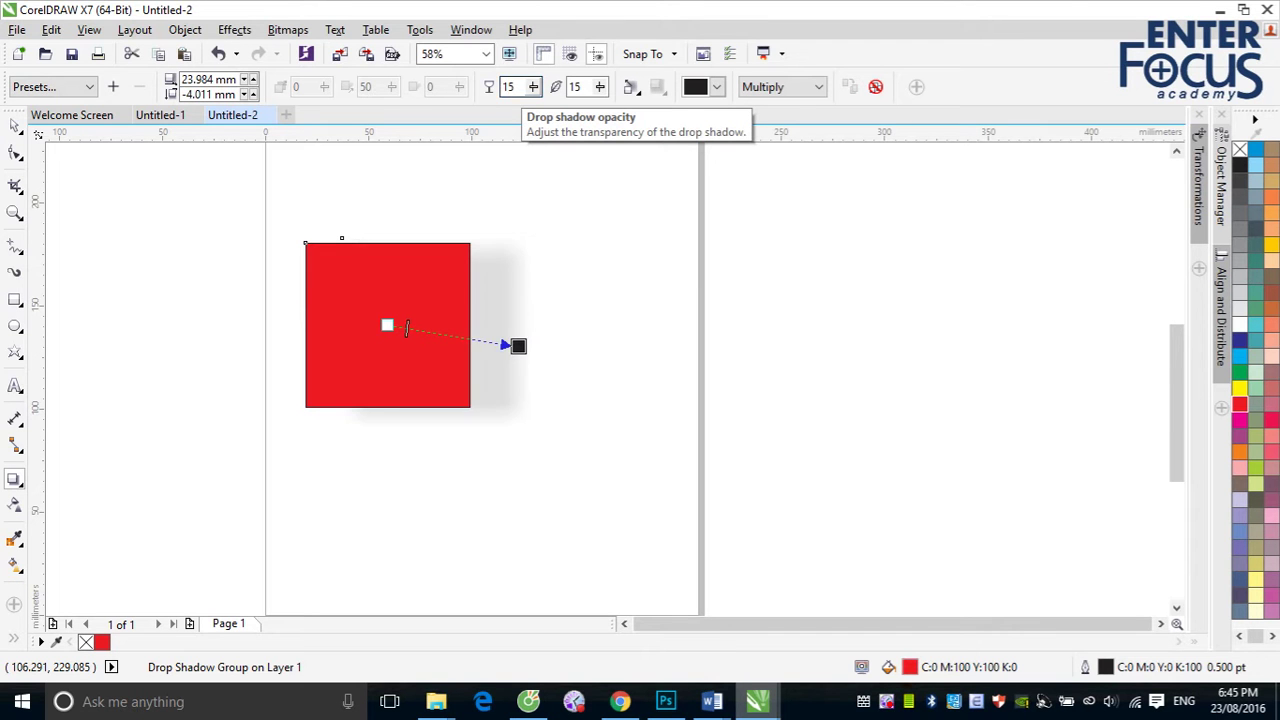
double_click(508, 87)
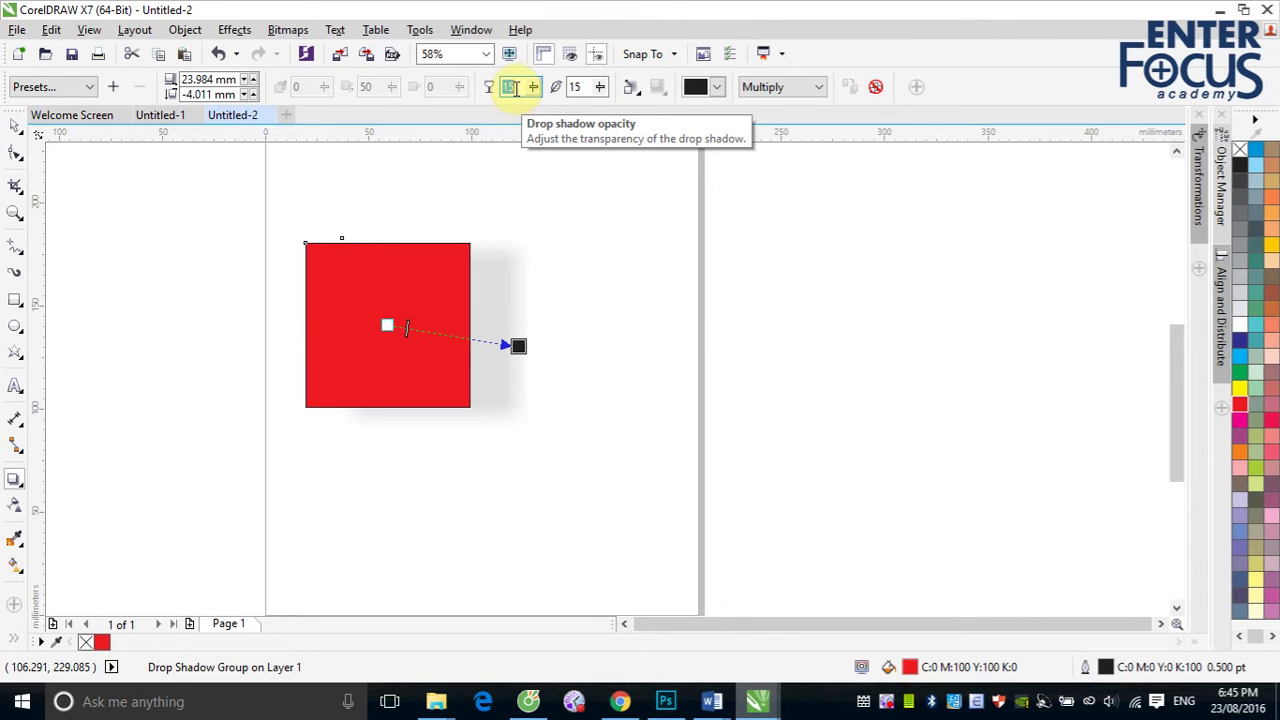
type("50")
key("Return")
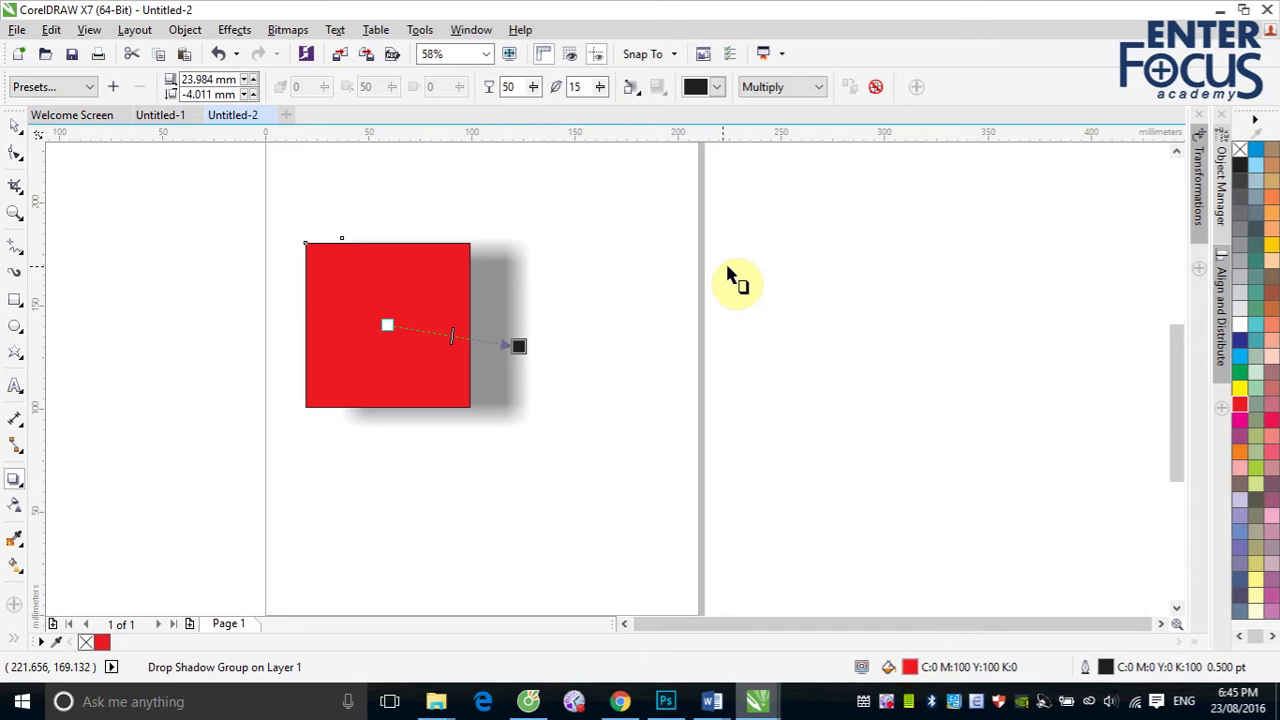
Step: Try the Inside, Middle and Outside feathering directions on the red square's drop shadow, and set the direction back to Average
left_click(638, 90)
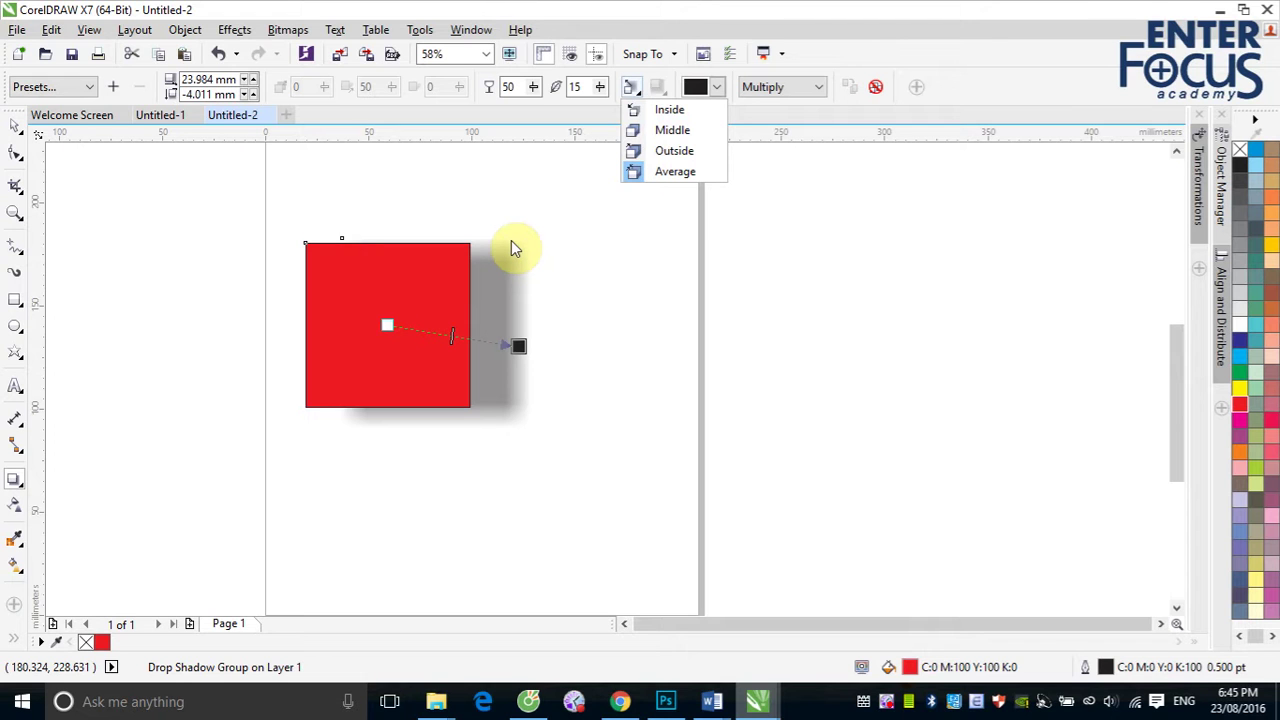
left_click(675, 112)
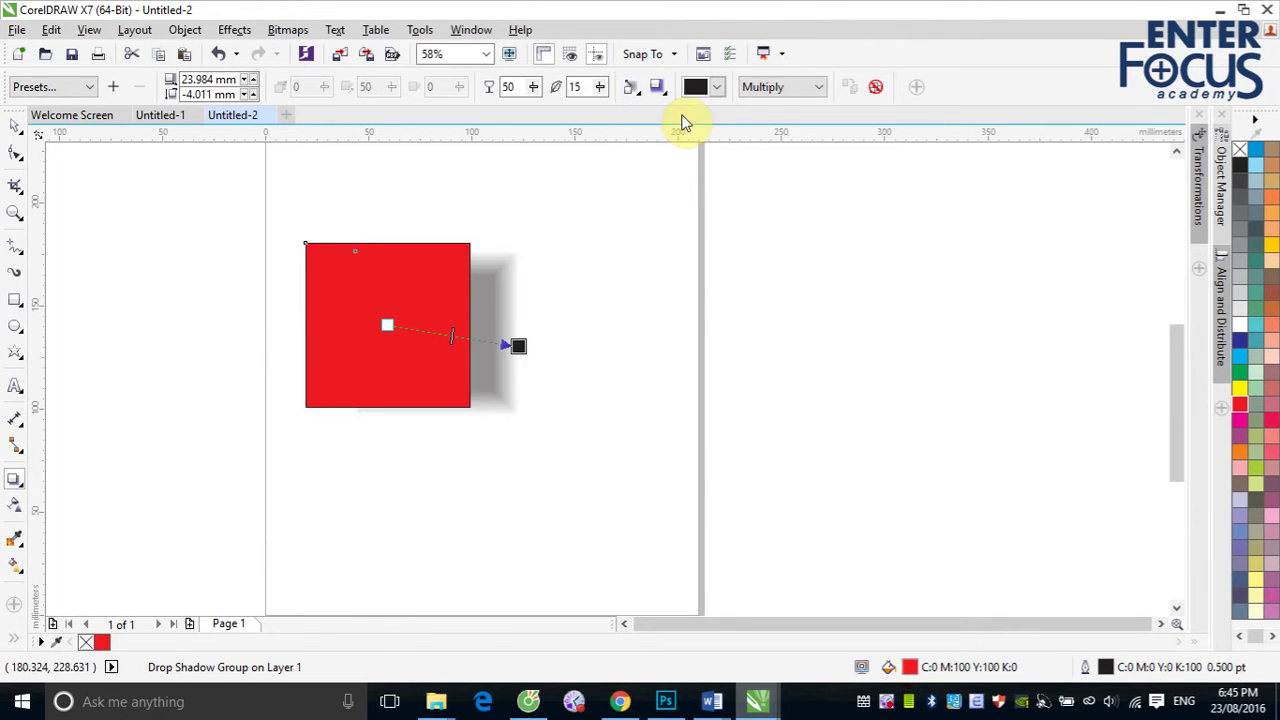
left_click(631, 90)
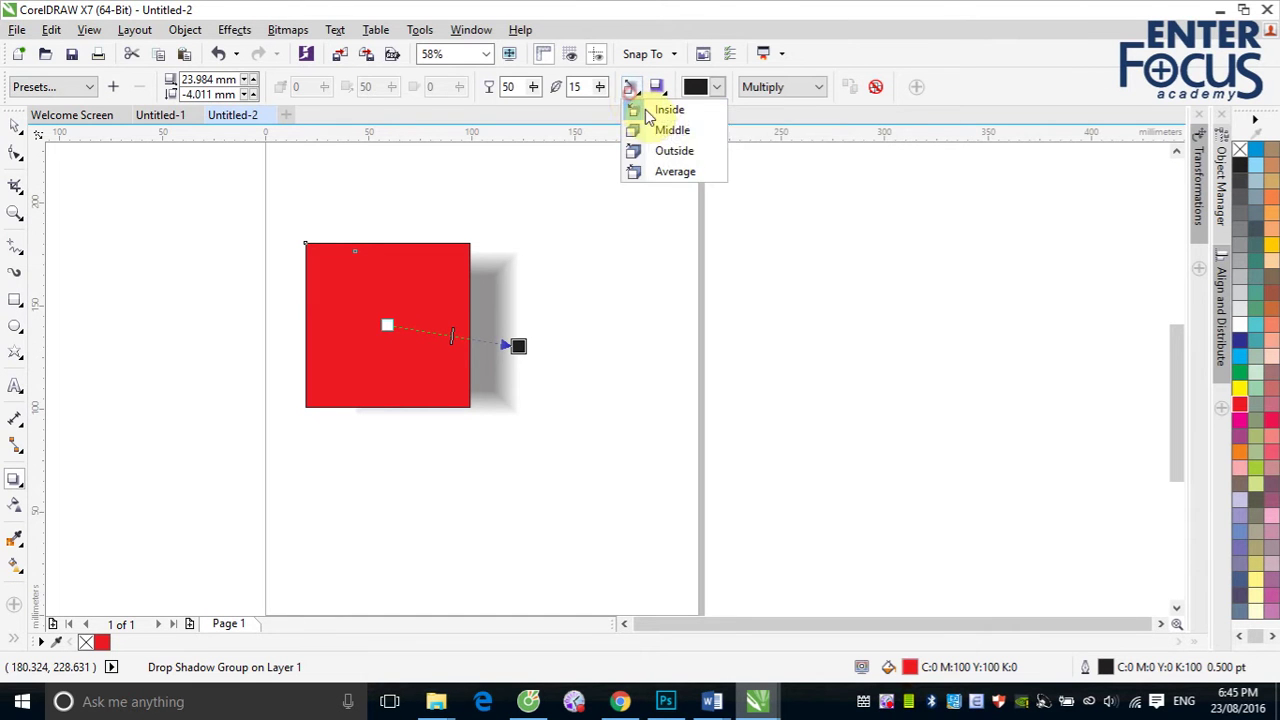
left_click(672, 128)
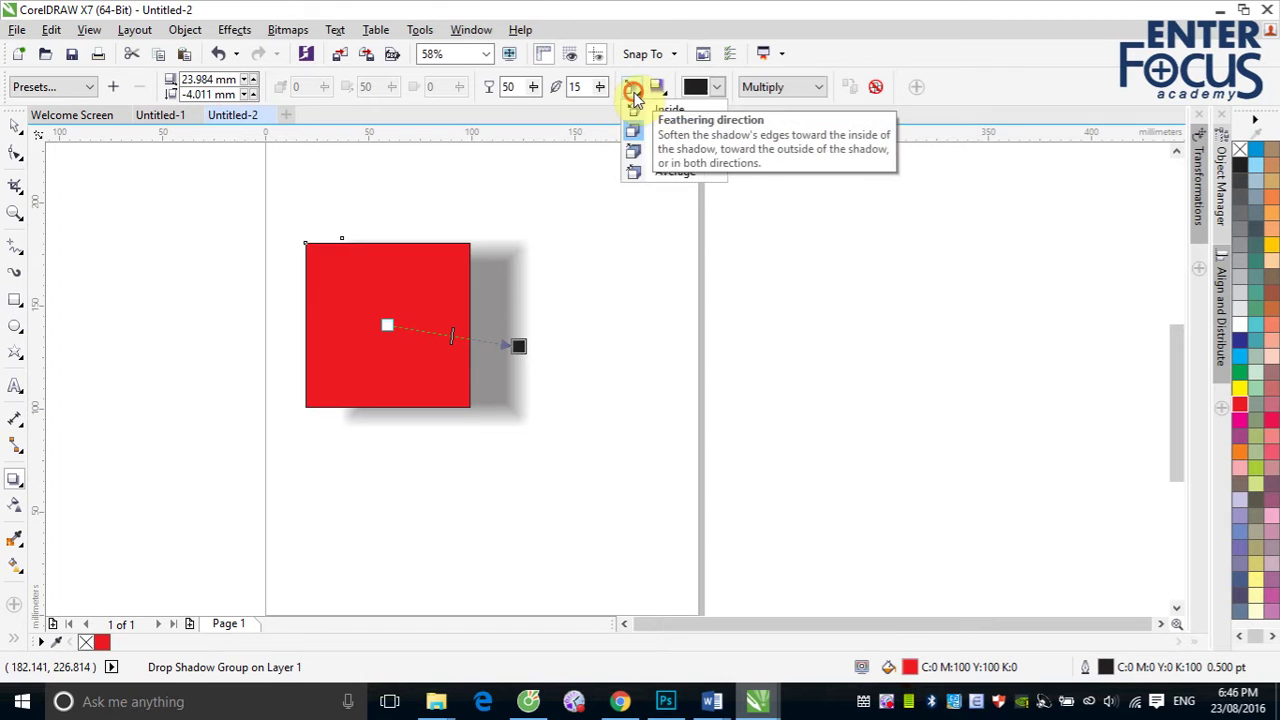
left_click(633, 88)
left_click(674, 150)
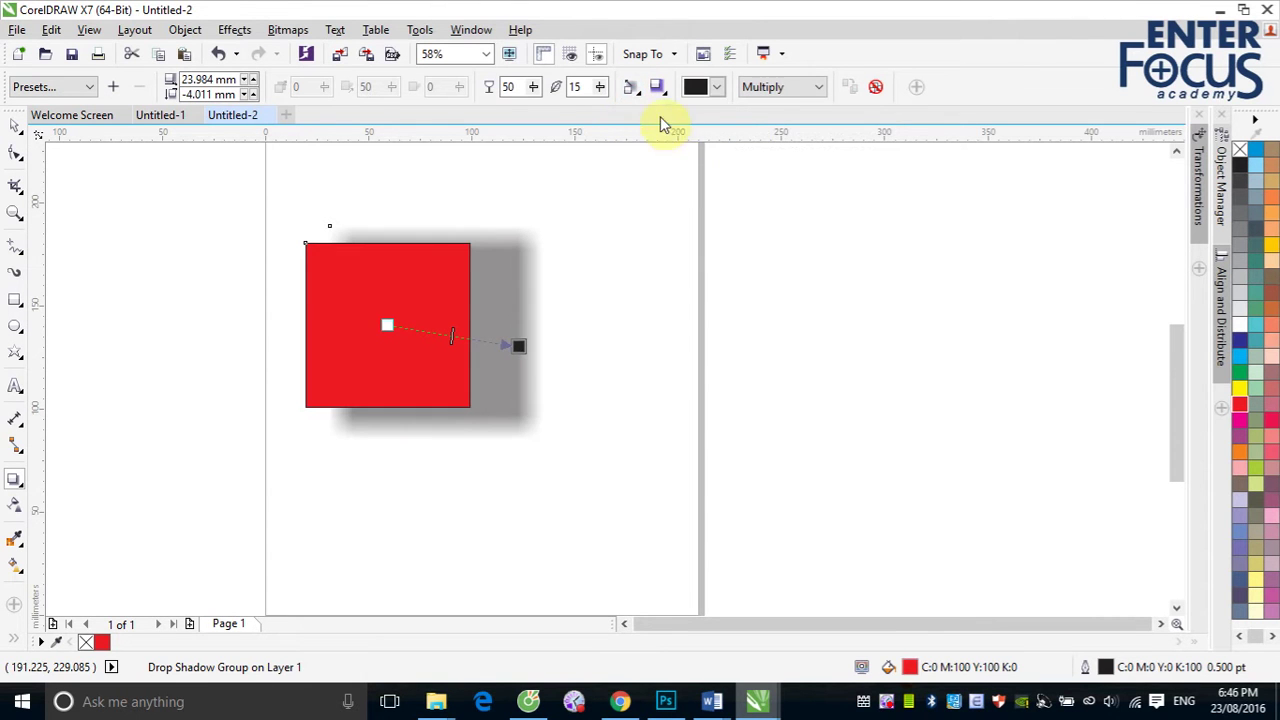
left_click(632, 88)
left_click(672, 174)
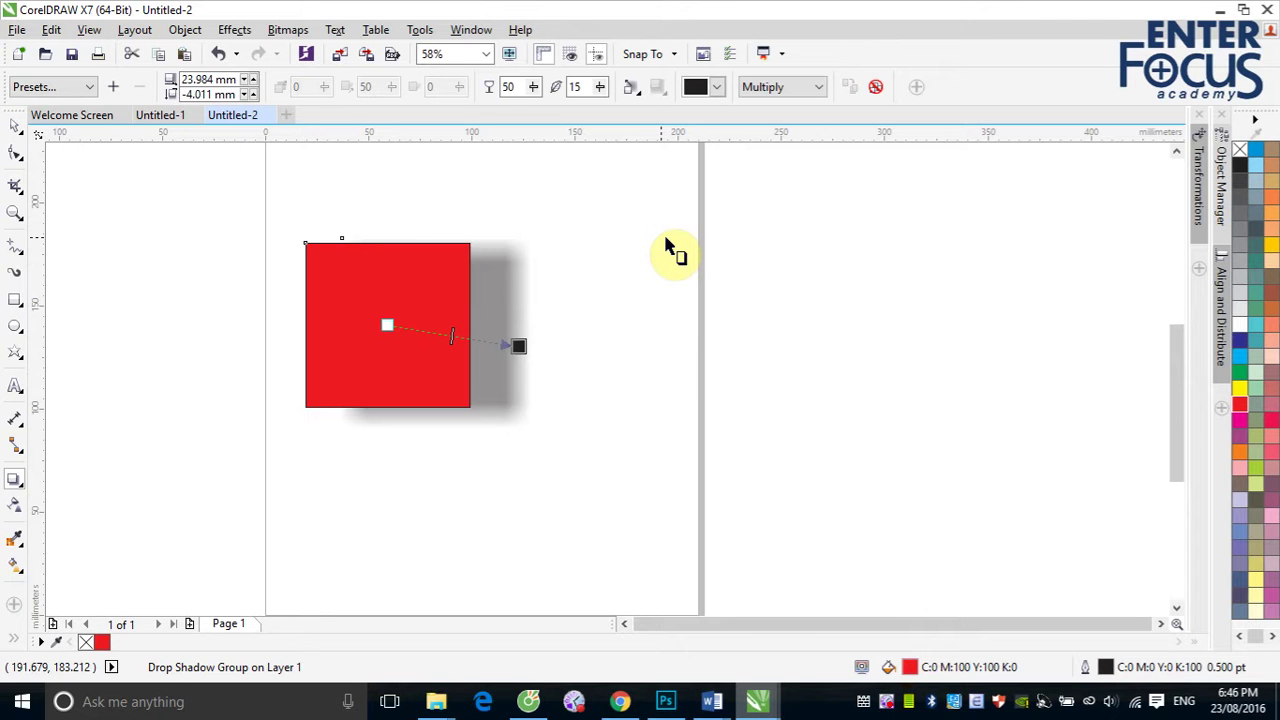
Step: Compare the Inside and Middle feathering directions once more and settle on Outside
left_click(633, 92)
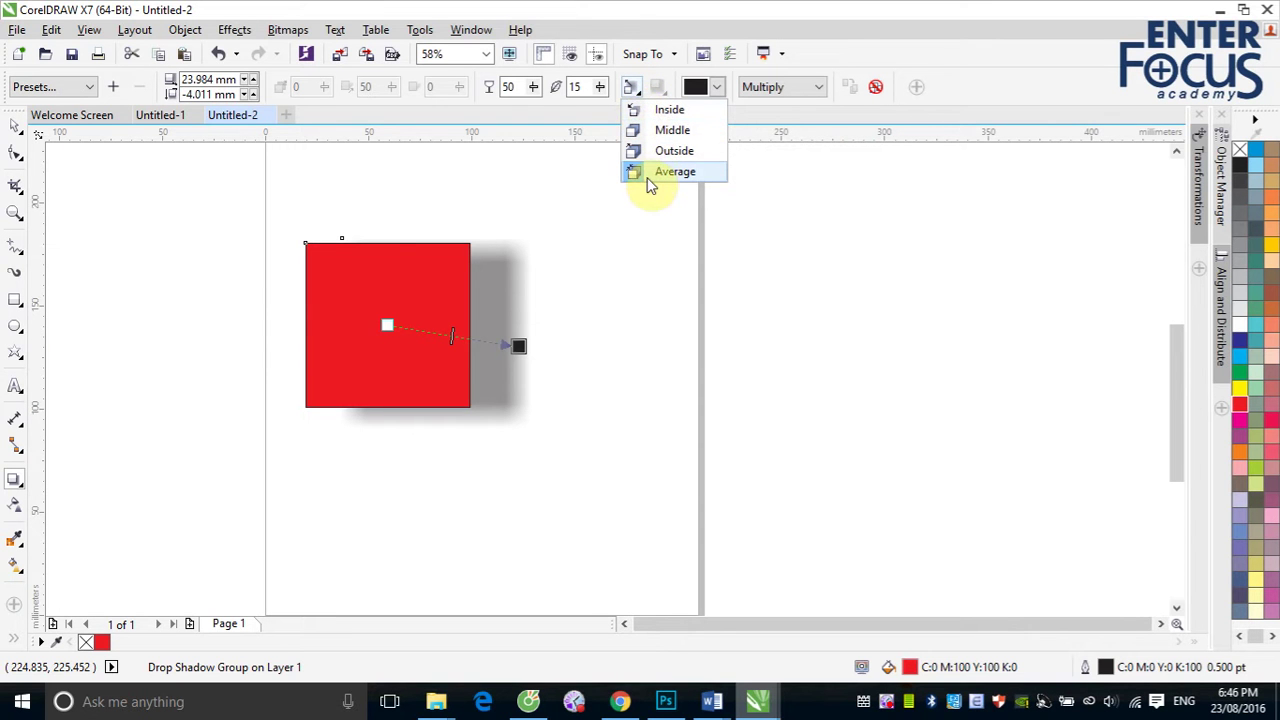
left_click(669, 112)
left_click(634, 87)
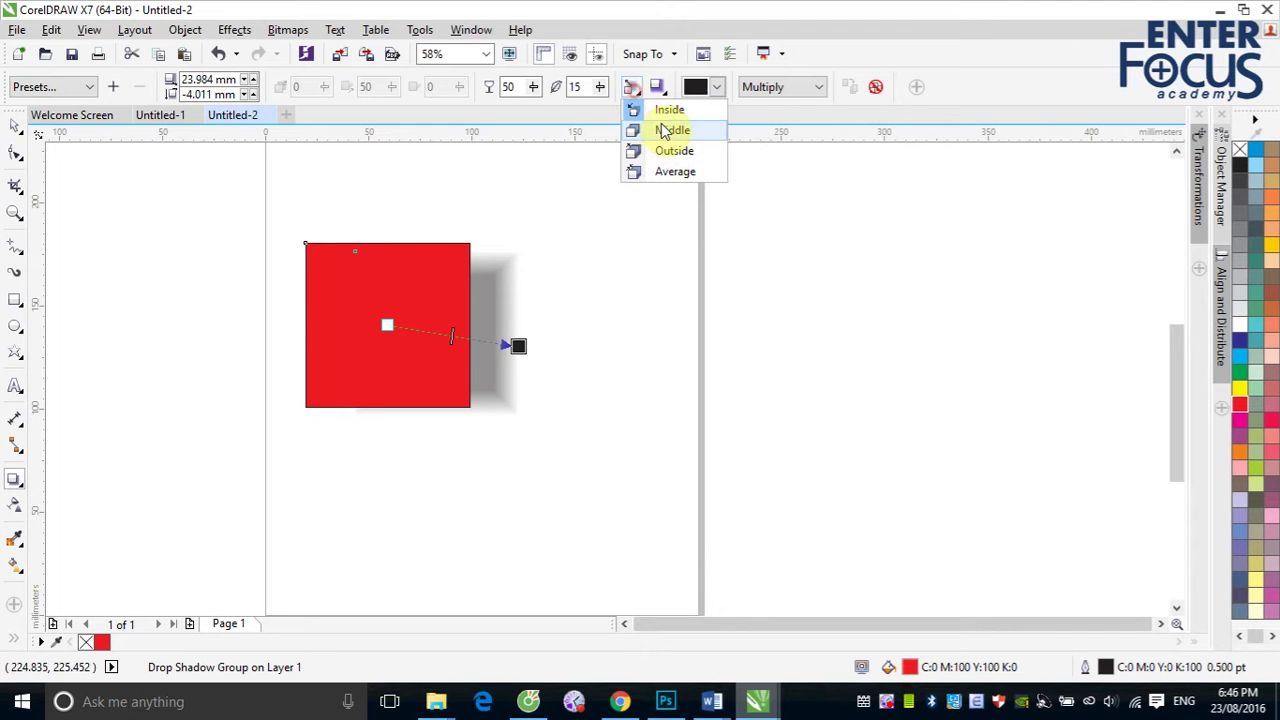
left_click(660, 131)
left_click(631, 87)
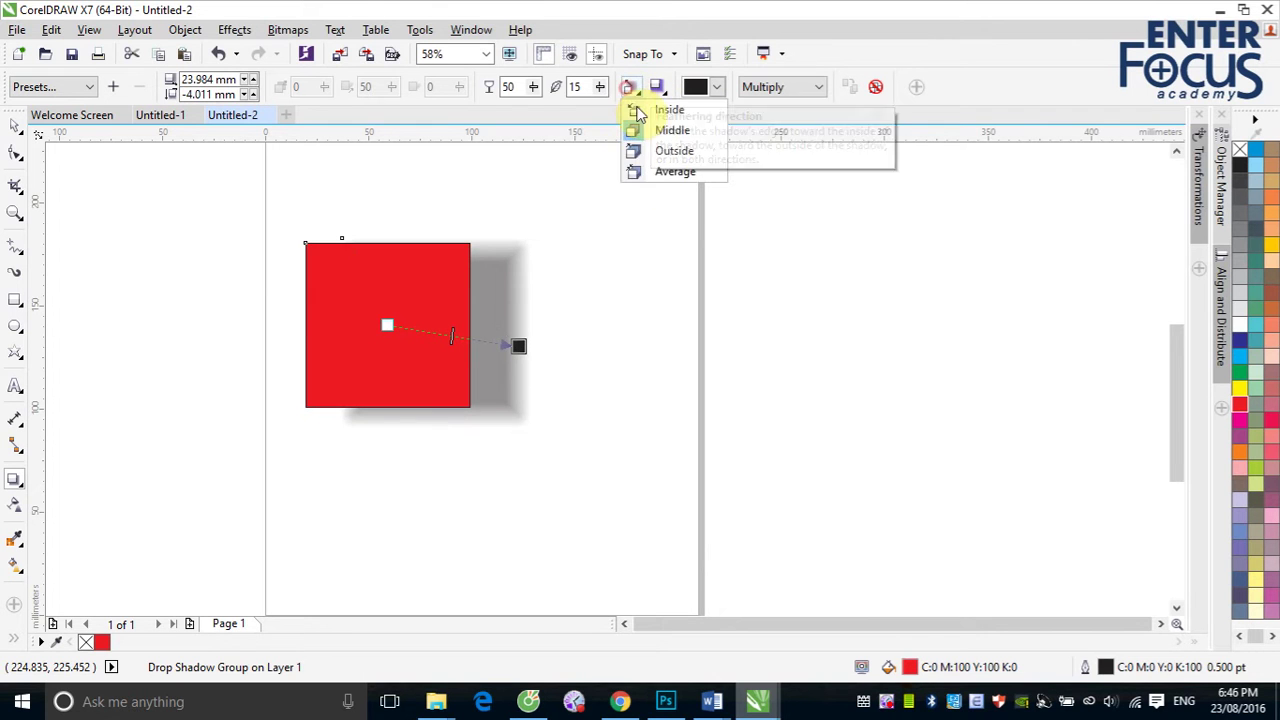
left_click(662, 151)
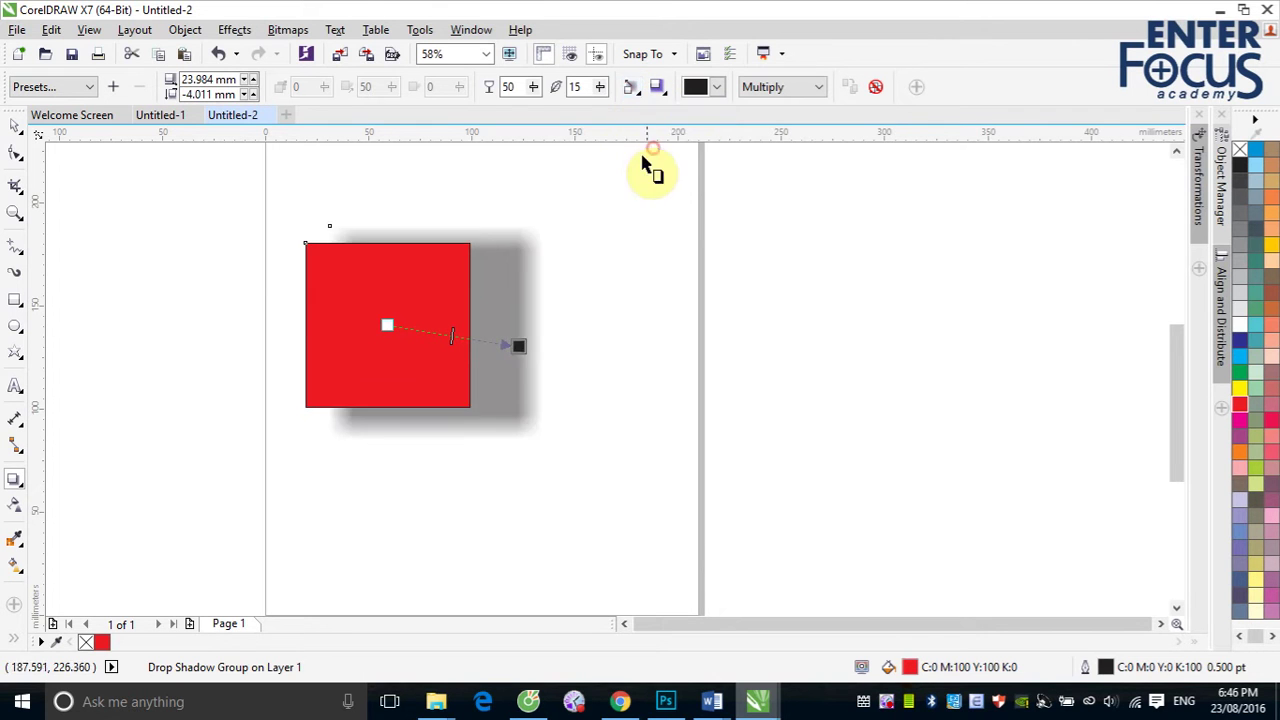
Step: Try the Squared, Inverse Squared and Flat feathering edges on the shadow, and return the feathering direction to Average
left_click(662, 92)
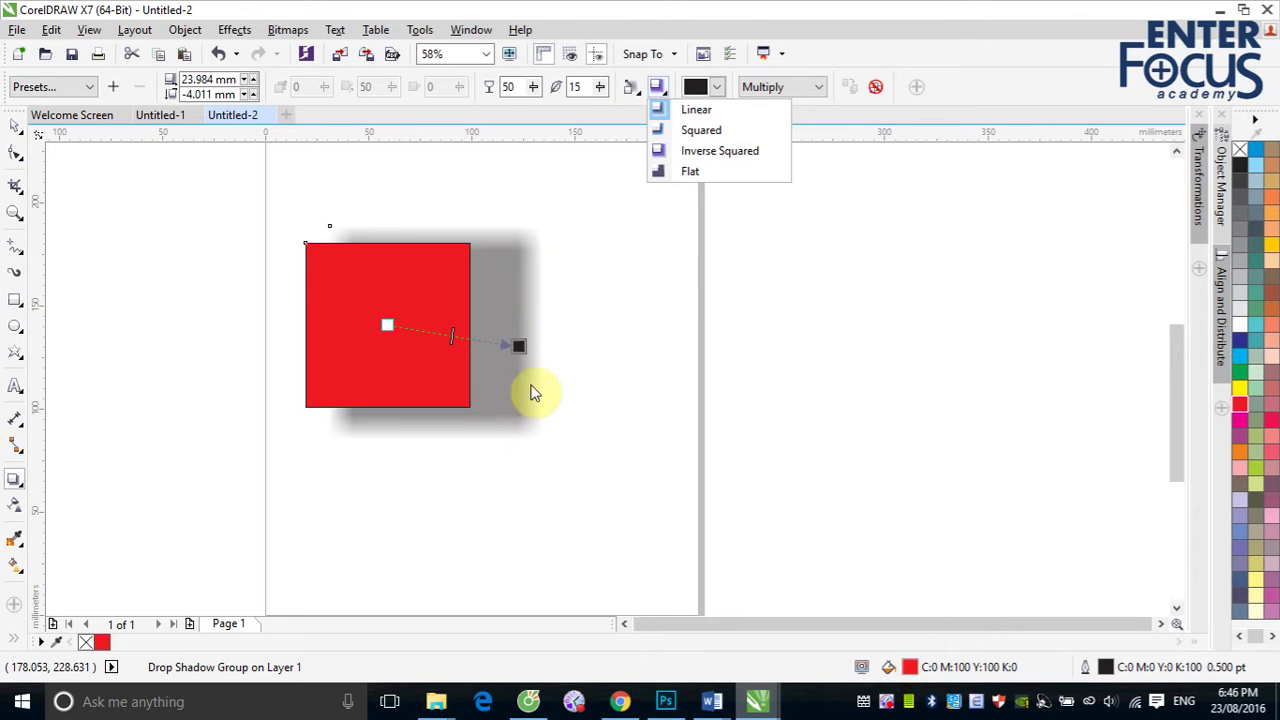
left_click(720, 130)
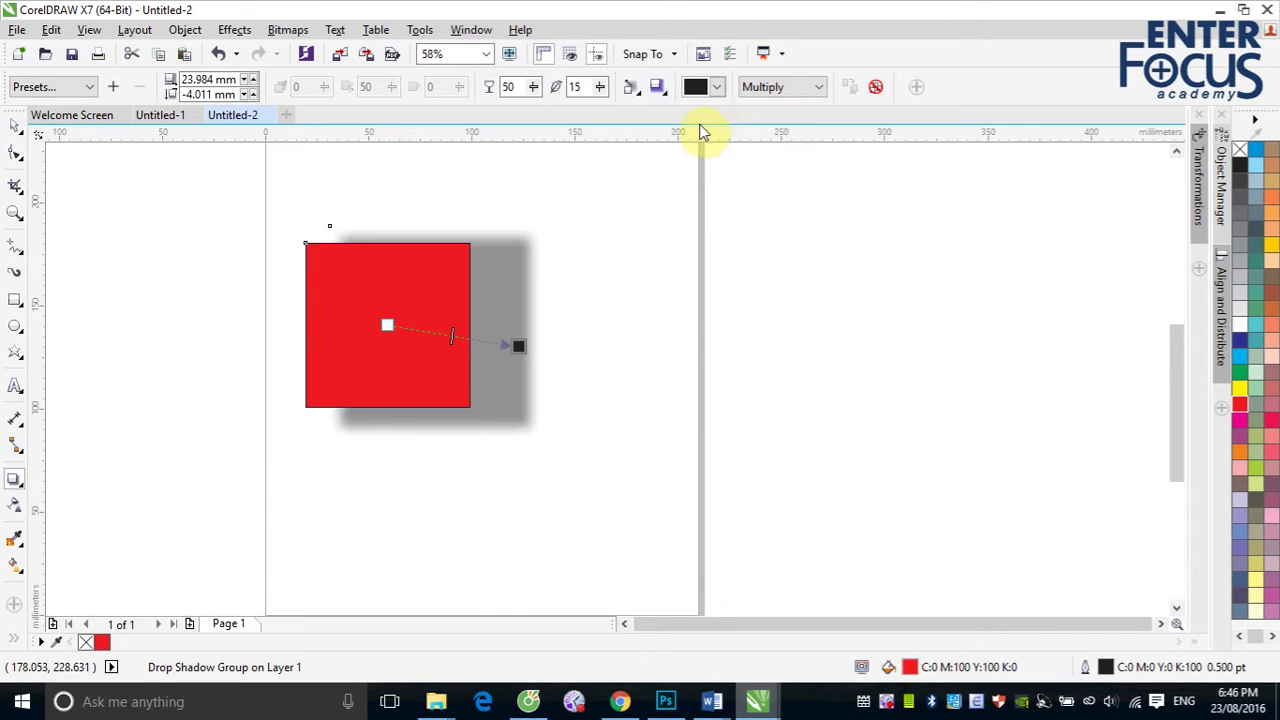
left_click(657, 89)
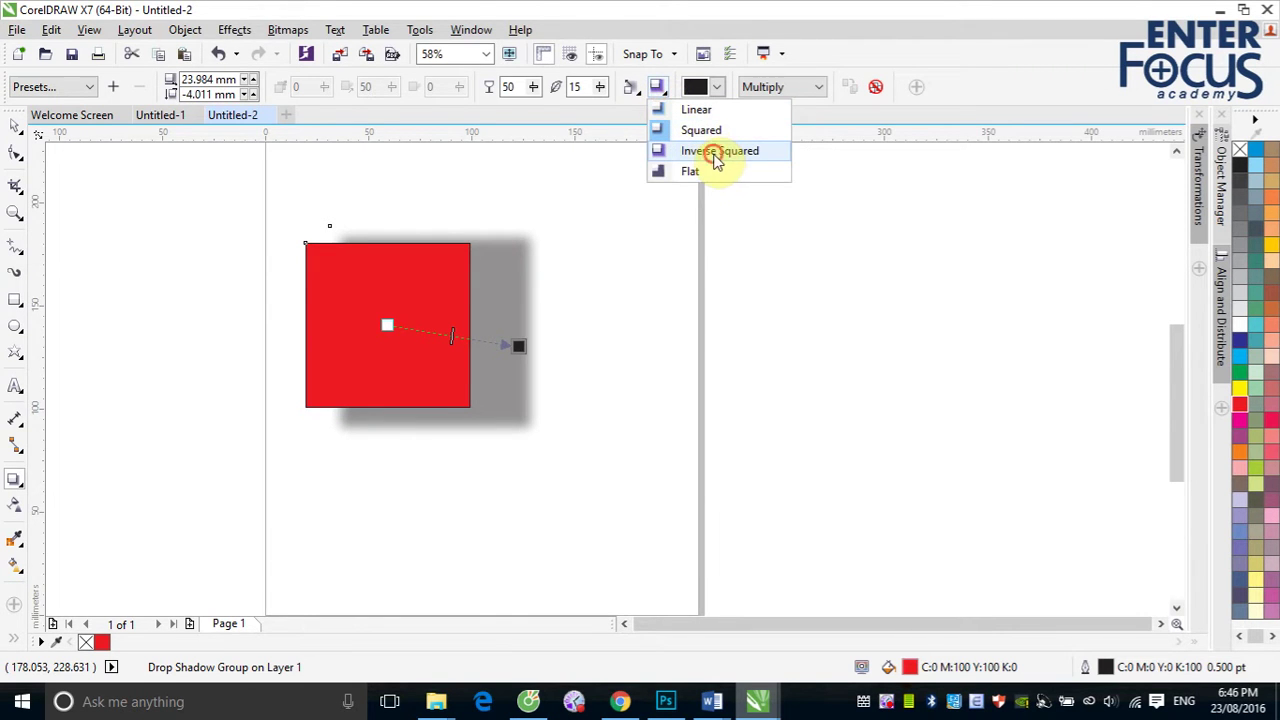
left_click(716, 154)
left_click(659, 90)
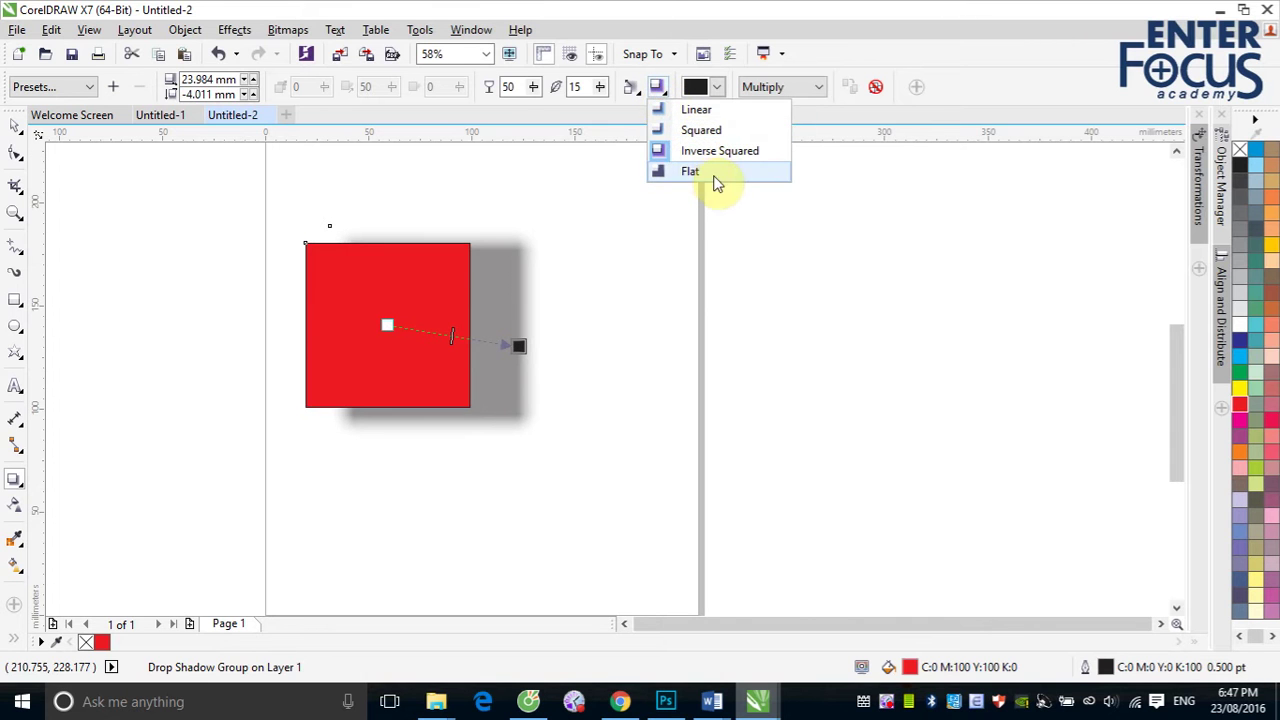
left_click(707, 177)
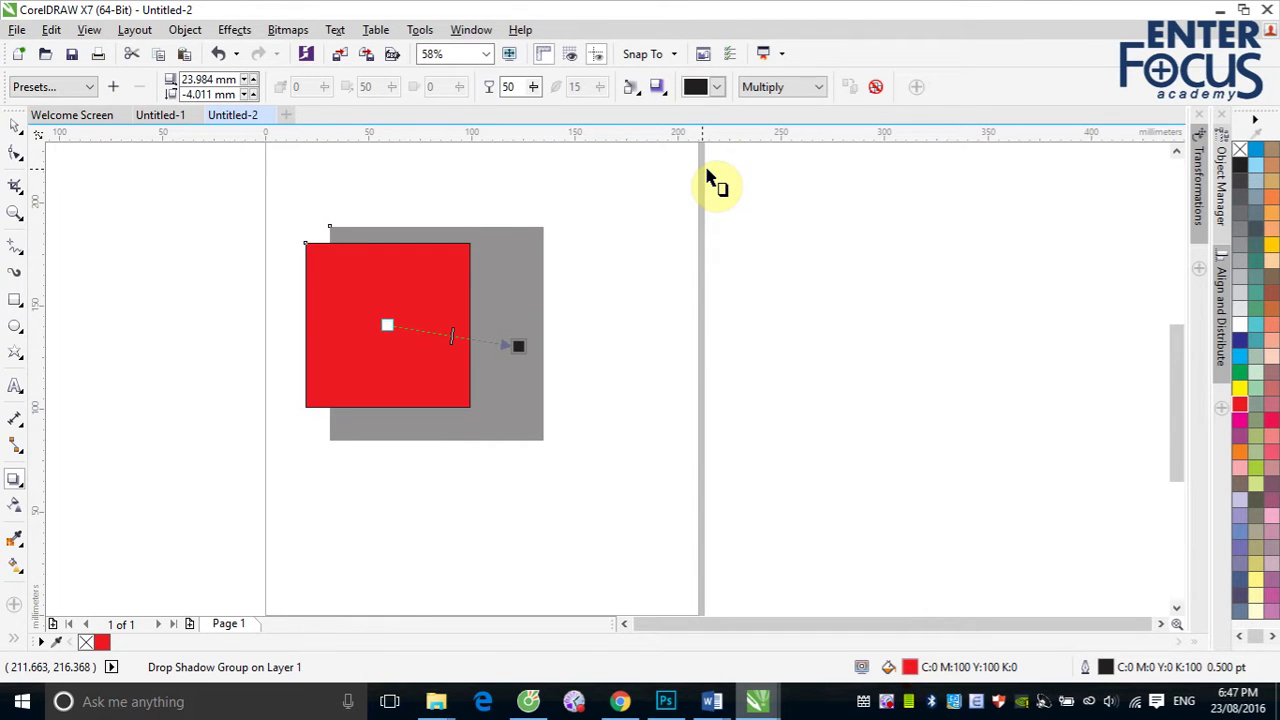
left_click(631, 89)
left_click(672, 172)
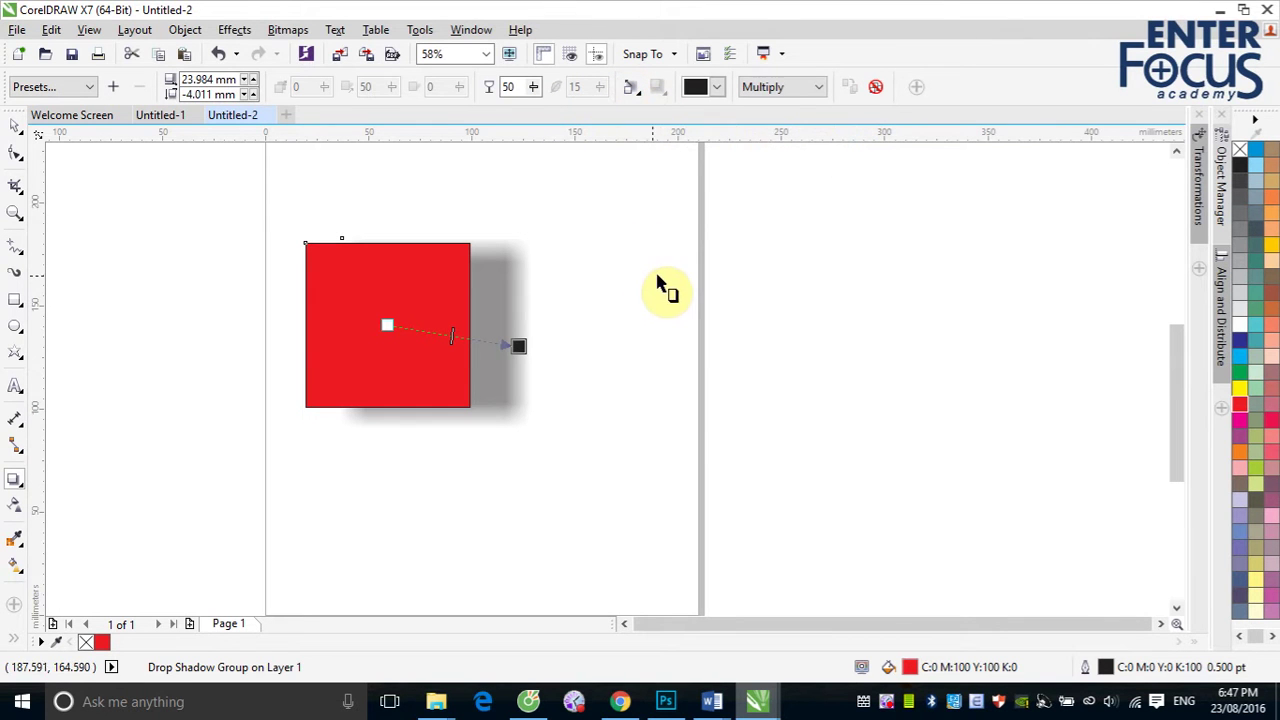
Step: Try a yellow drop shadow, set the shadow color to black, and keep Multiply as the merge mode
left_click(717, 88)
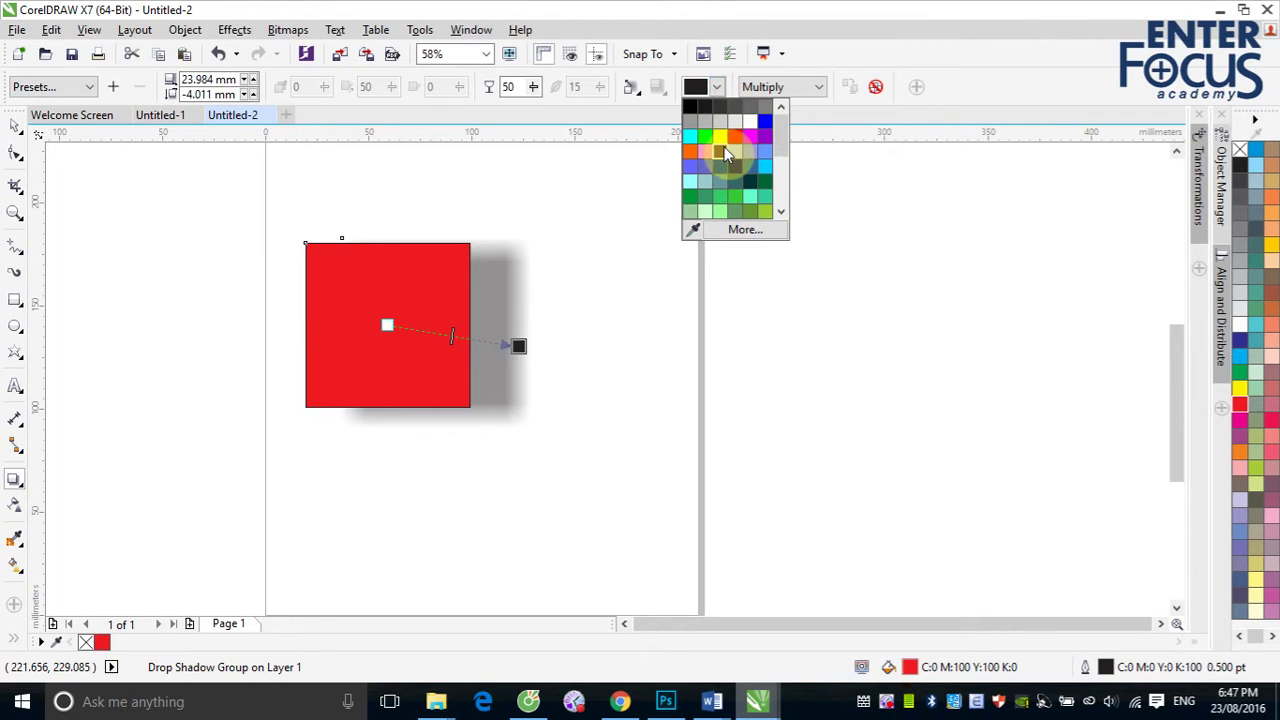
left_click(726, 142)
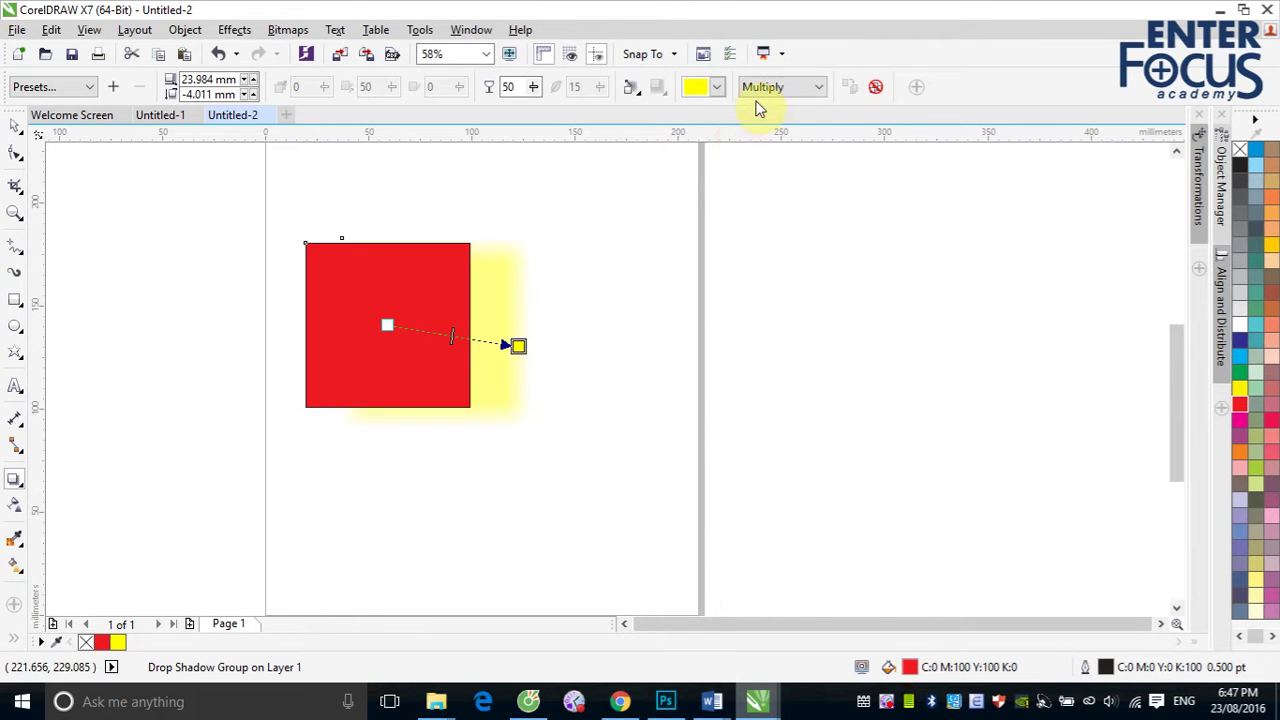
left_click(717, 88)
left_click_drag(790, 152, 787, 122)
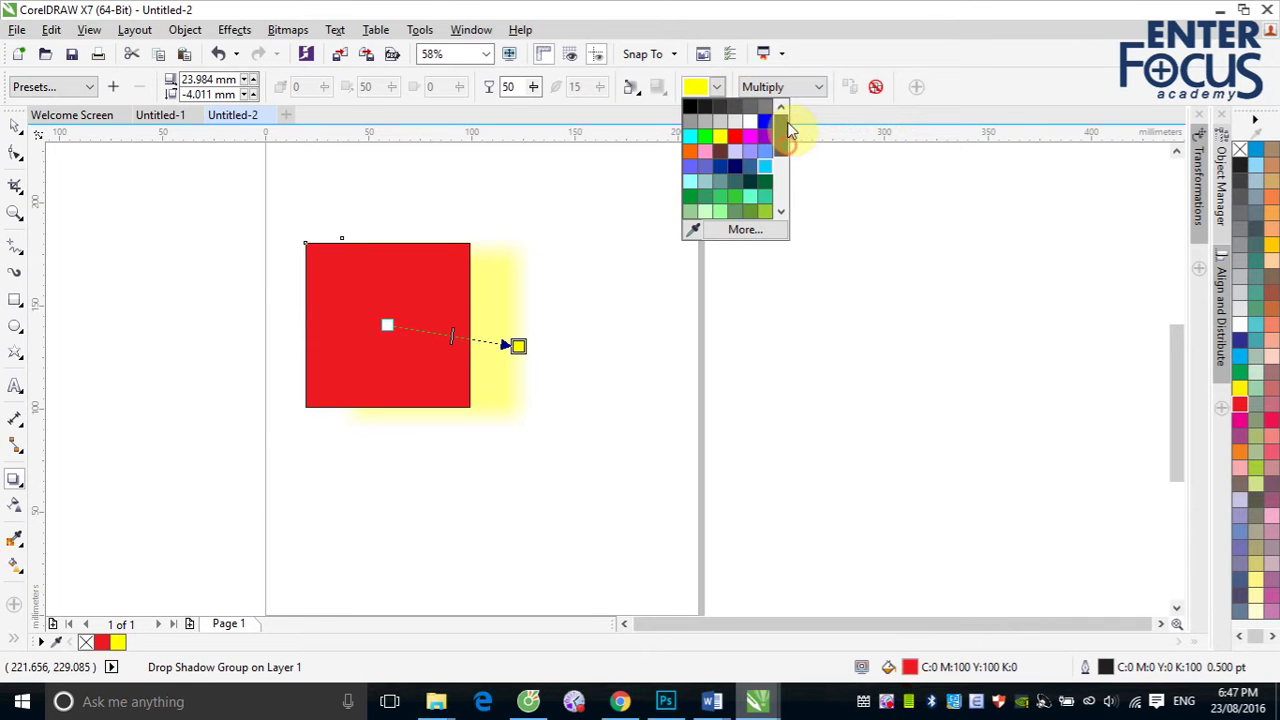
left_click(697, 108)
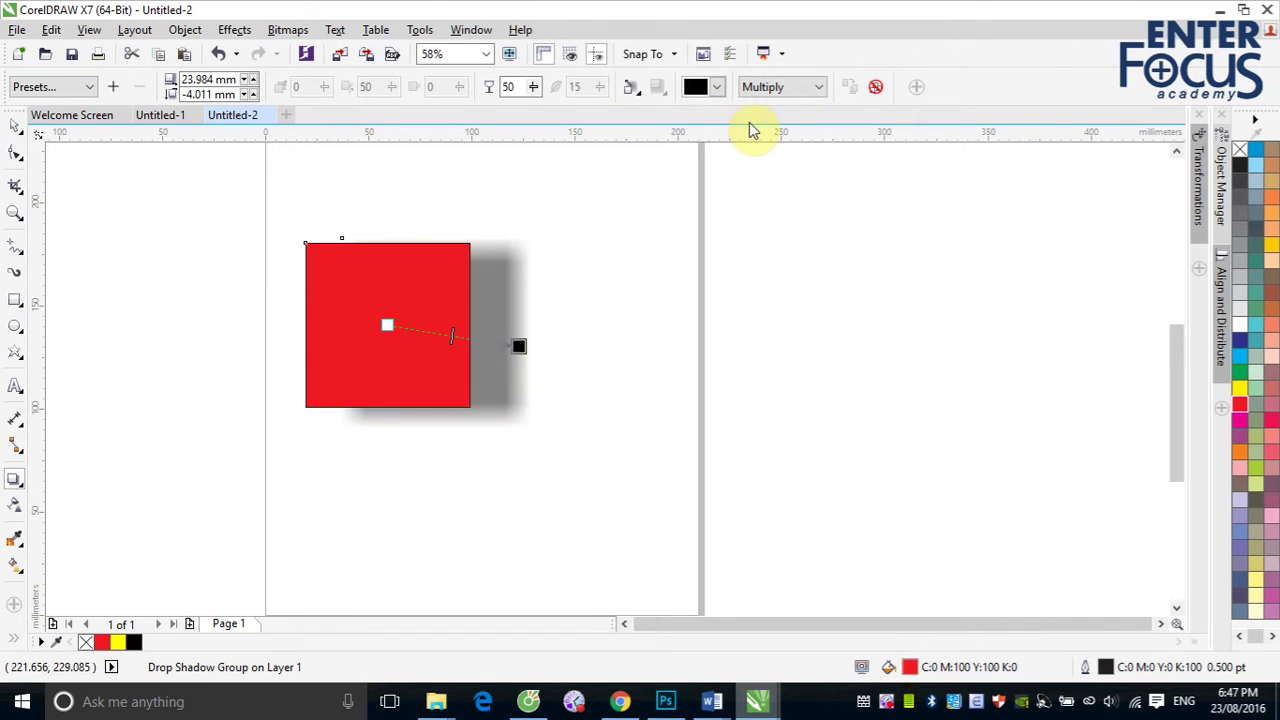
left_click(819, 87)
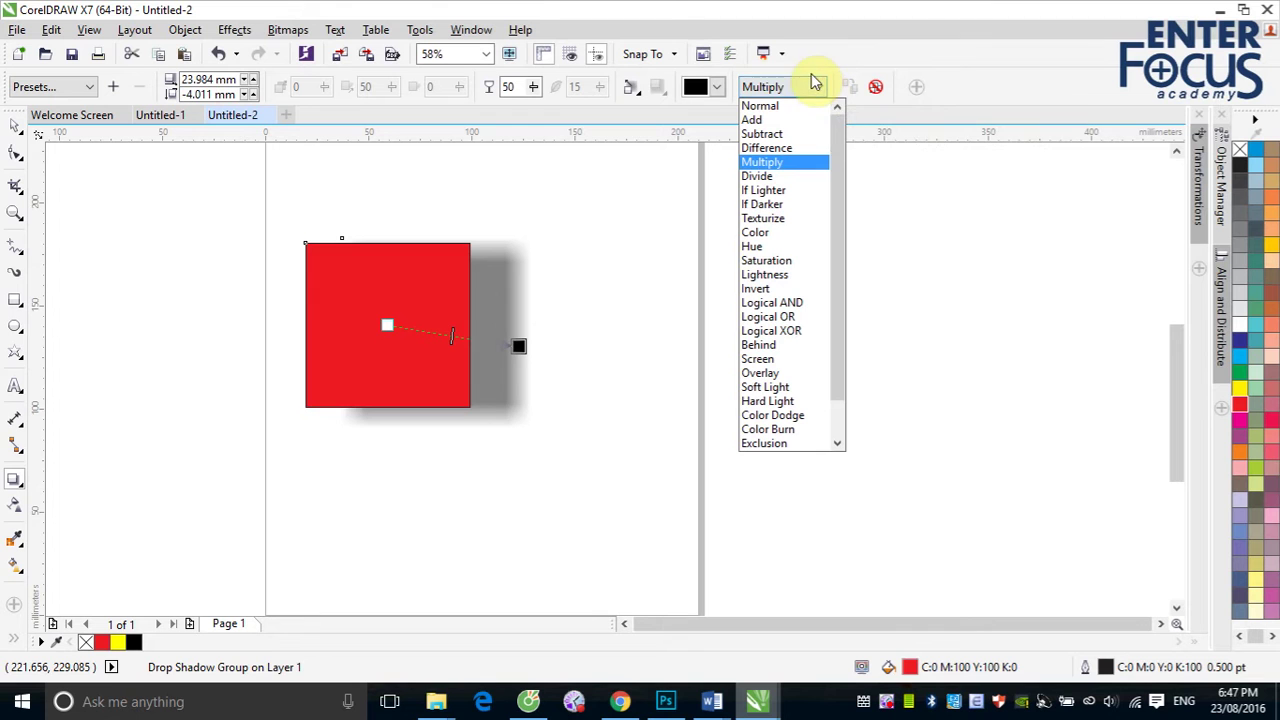
left_click(776, 162)
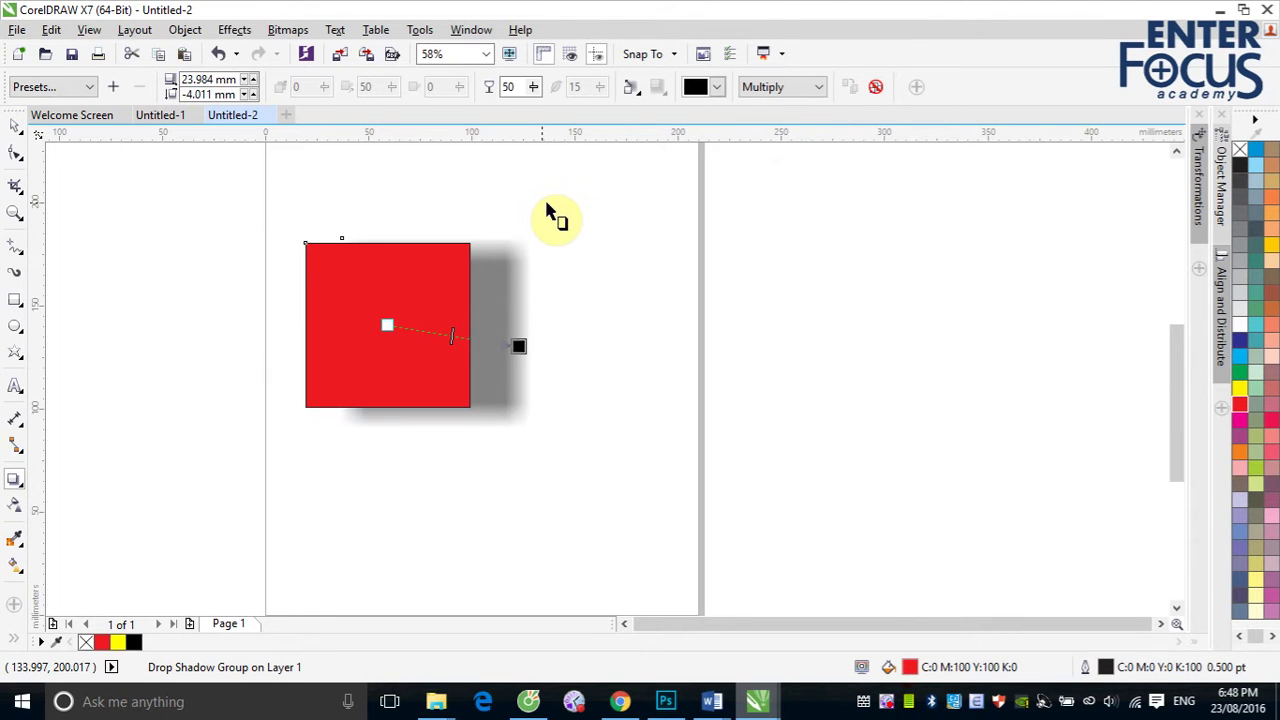
Step: Draw a cyan-filled rectangle about 104 by 126 mm beside the red square and place it behind the square's shadow
left_click(14, 299)
left_click_drag(475, 197, 692, 458)
left_click(14, 128)
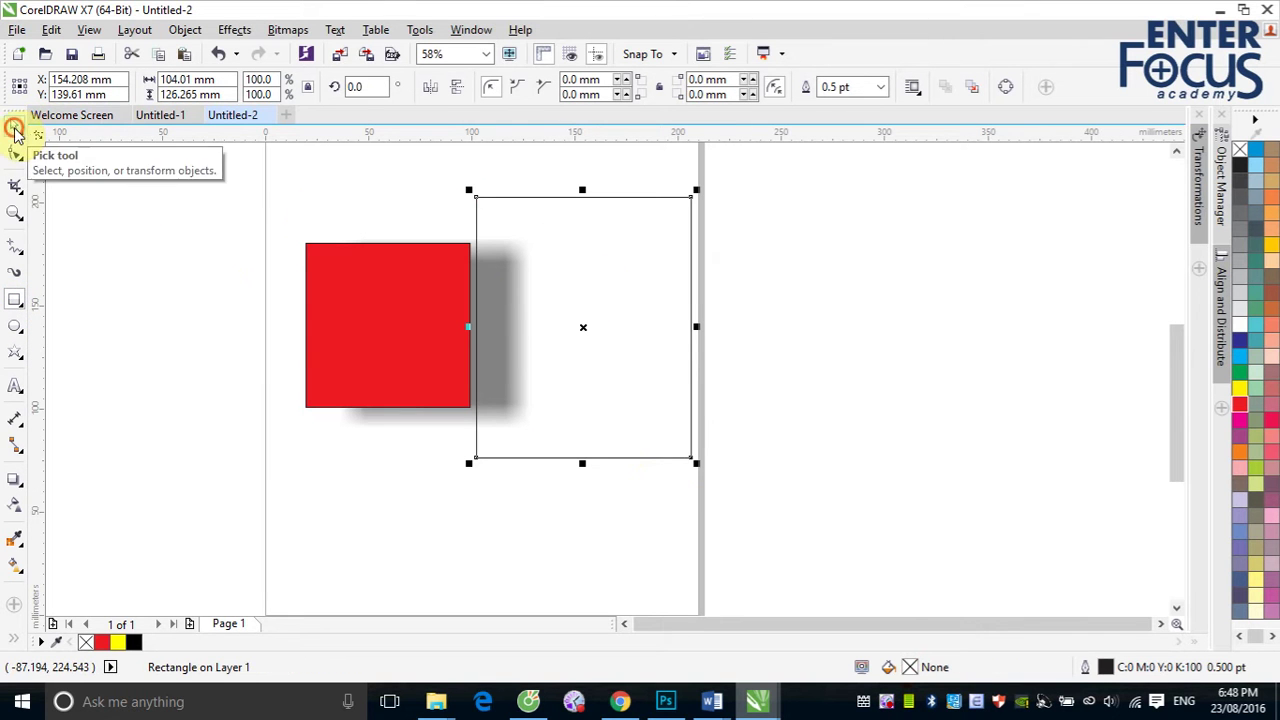
left_click(1240, 356)
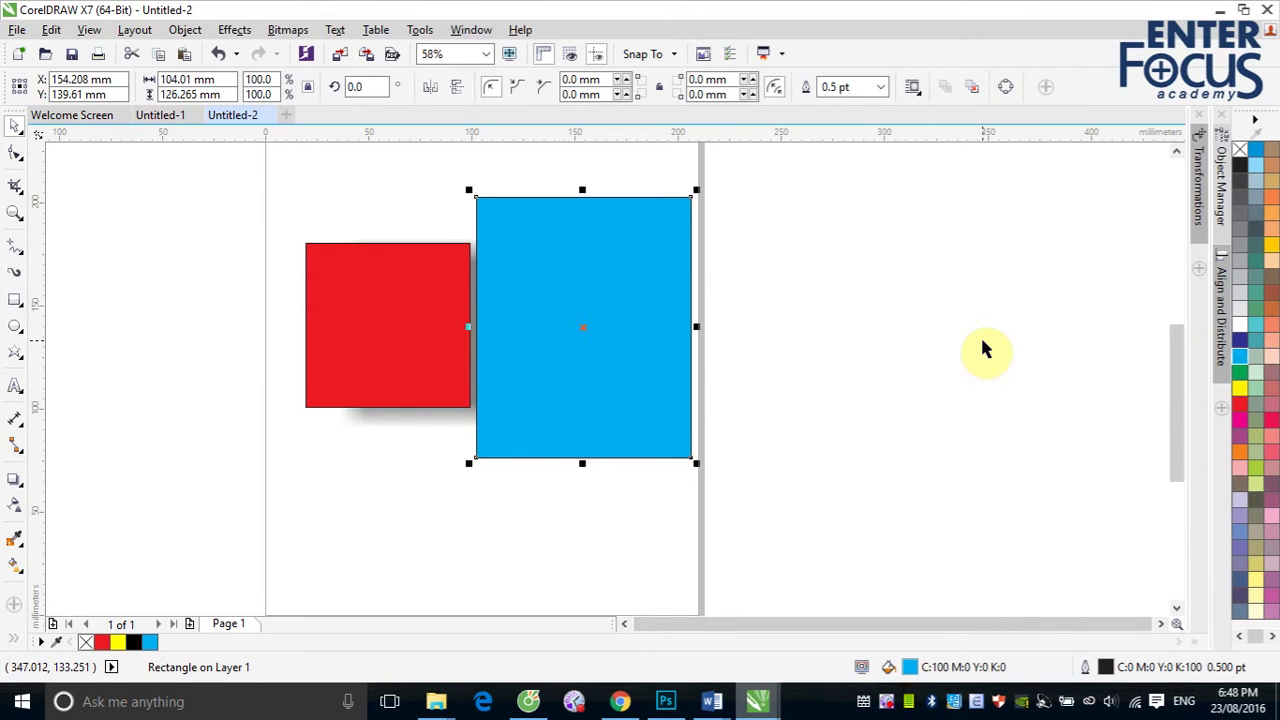
key("ctrl+Page_Down")
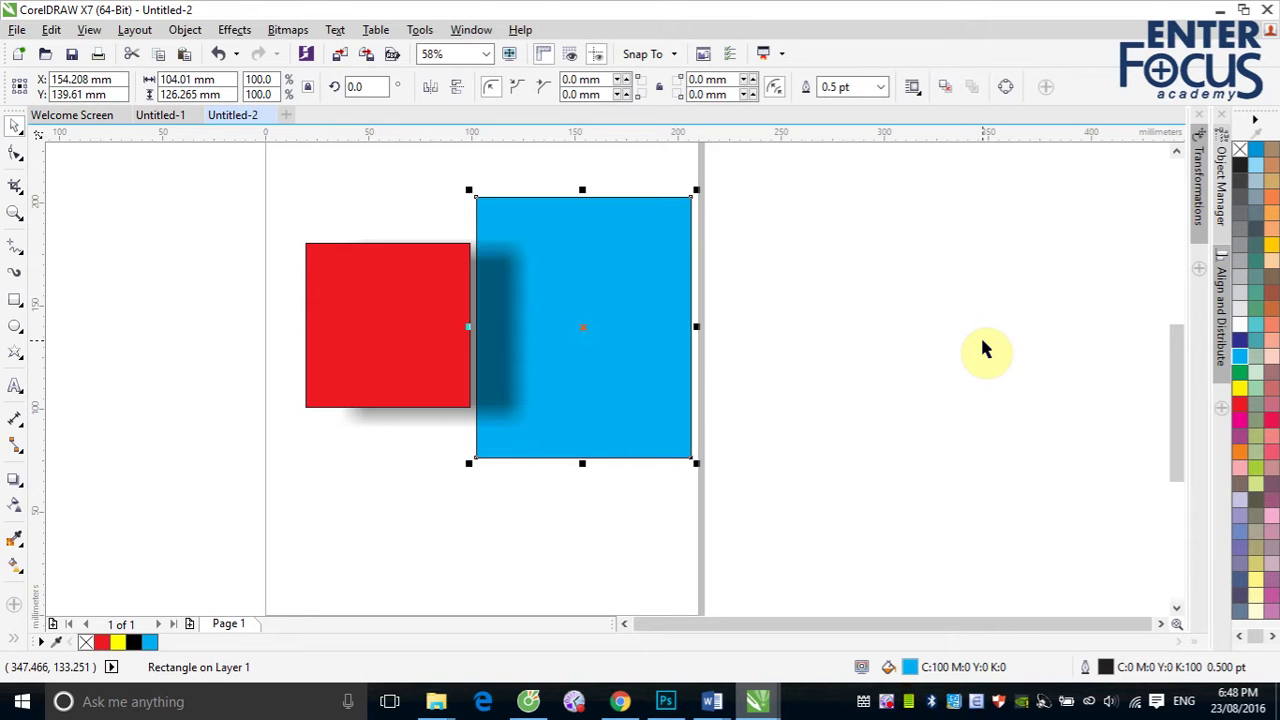
Step: Try the Subtract, If Lighter and Color merge modes on the red square's drop shadow, and set it back to Multiply
left_click(481, 333)
left_click(820, 87)
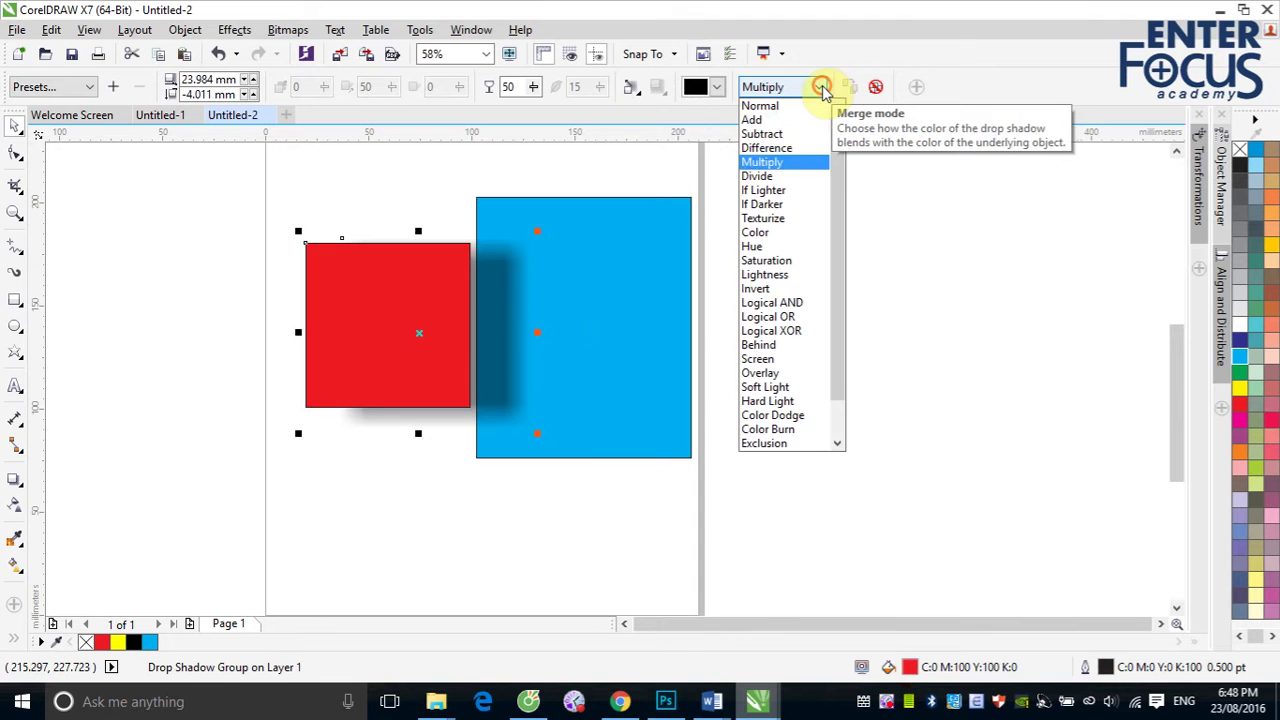
left_click(778, 133)
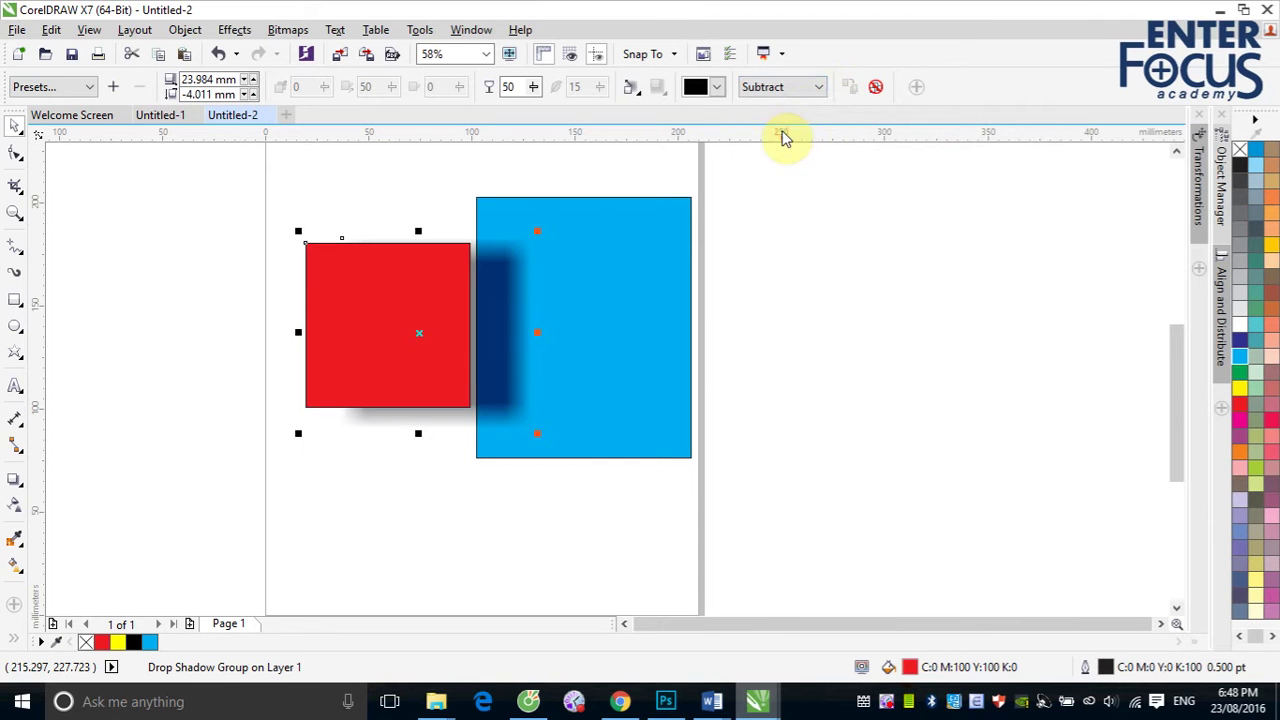
left_click(819, 92)
left_click(780, 190)
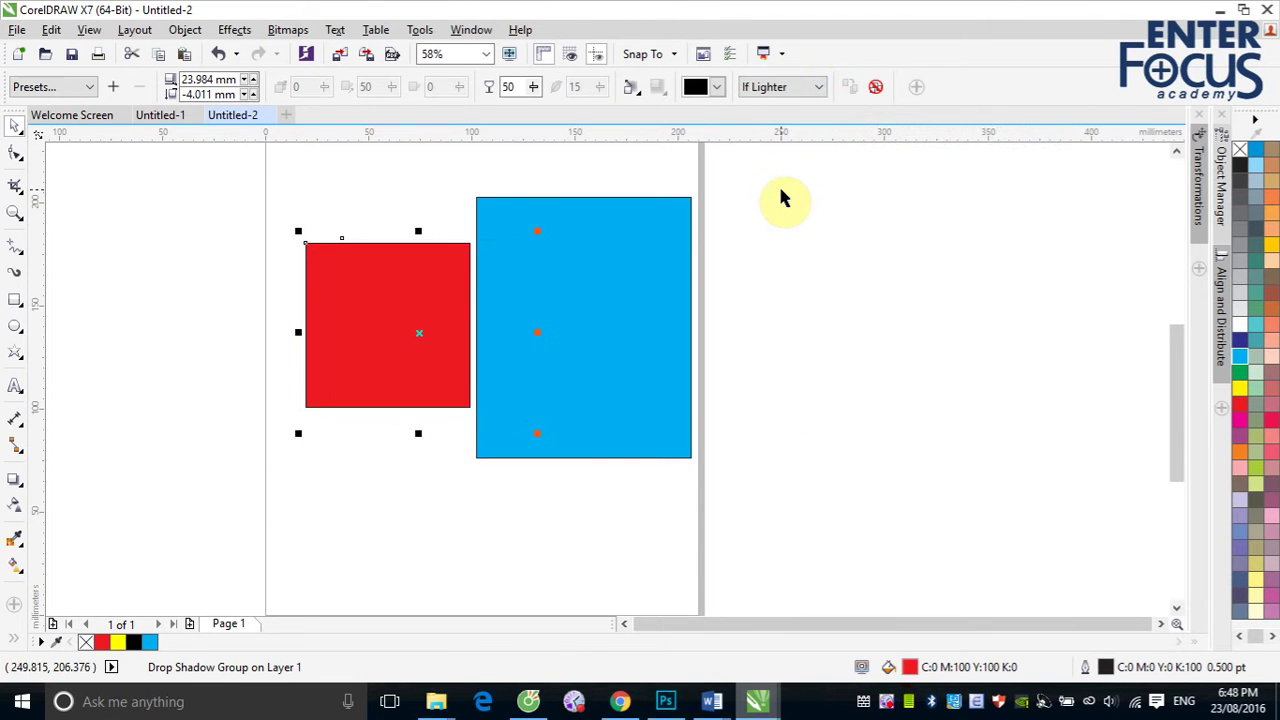
left_click(820, 88)
left_click(800, 246)
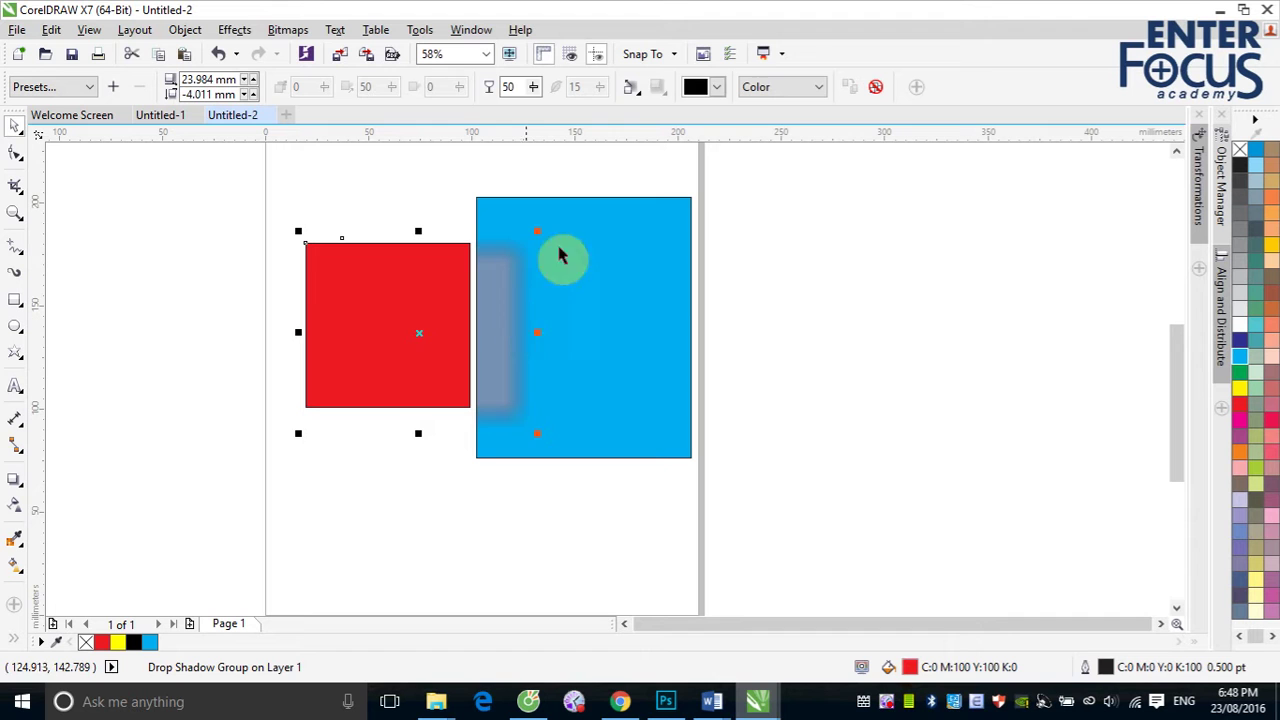
left_click(818, 87)
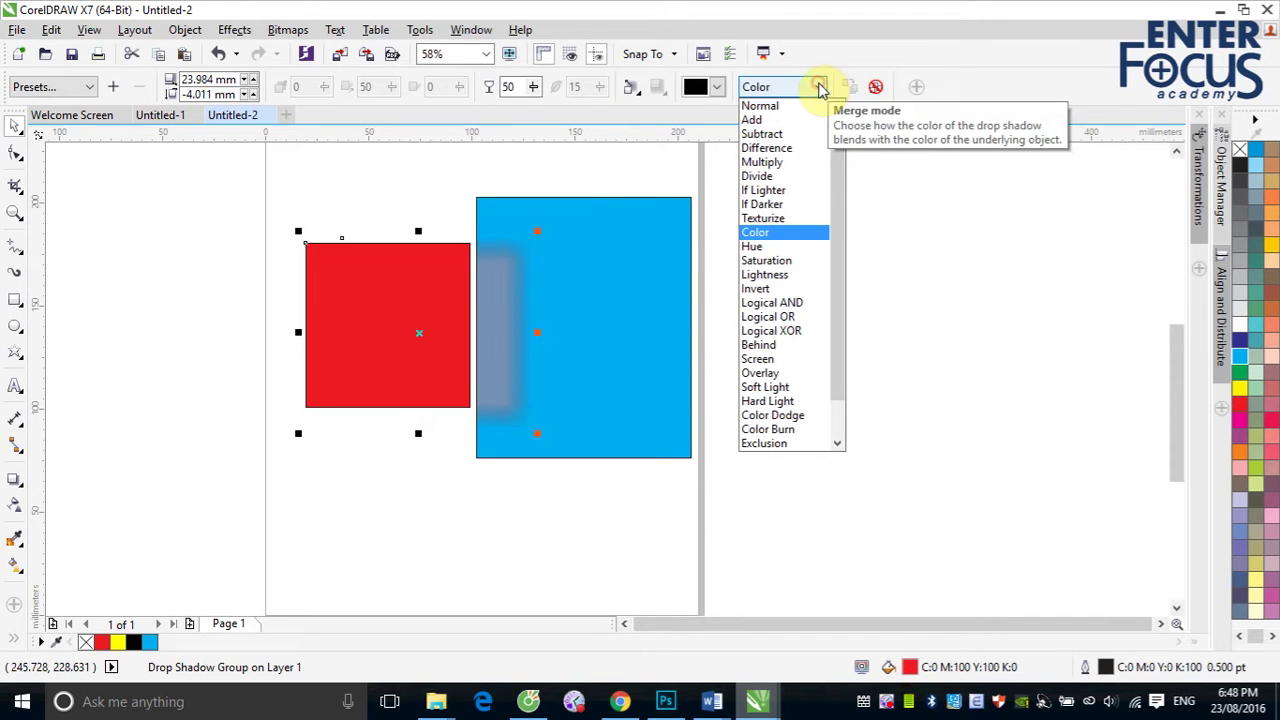
left_click(785, 162)
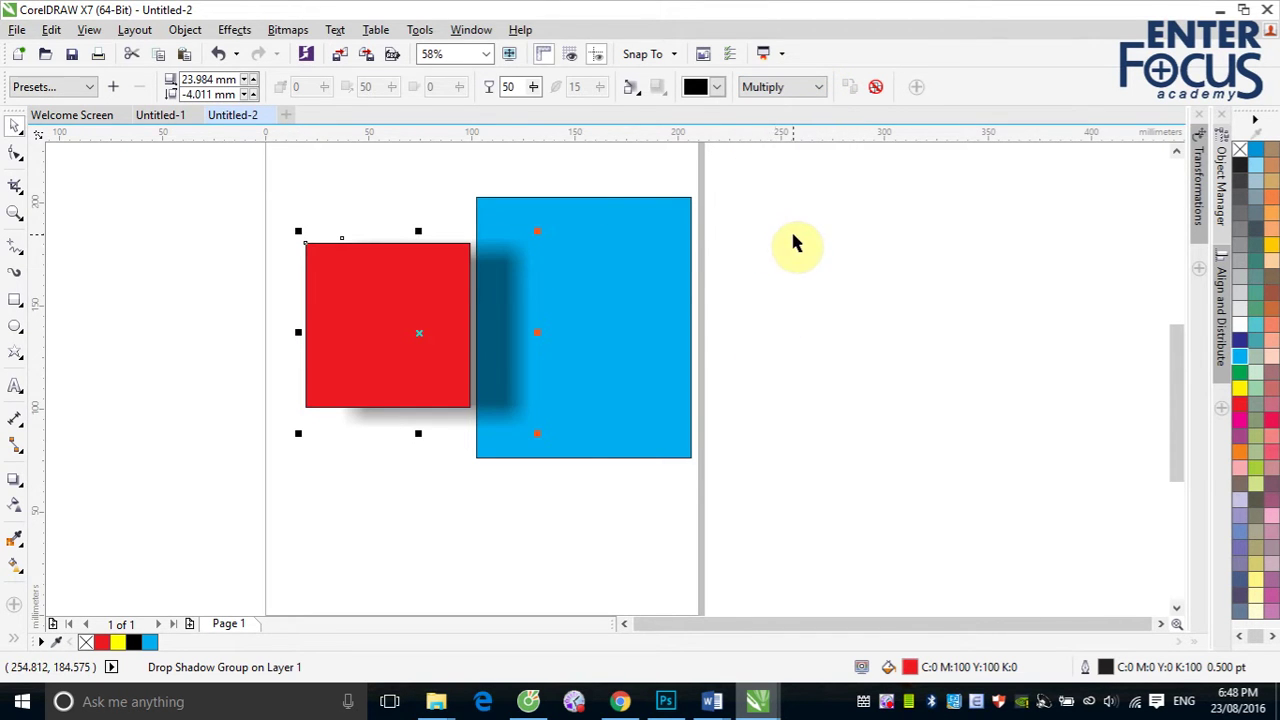
Step: Draw a rectangle about 64 by 66 mm outside the page beside the cyan rectangle and fill it with dark blue
left_click(15, 300)
left_click_drag(737, 243, 870, 380)
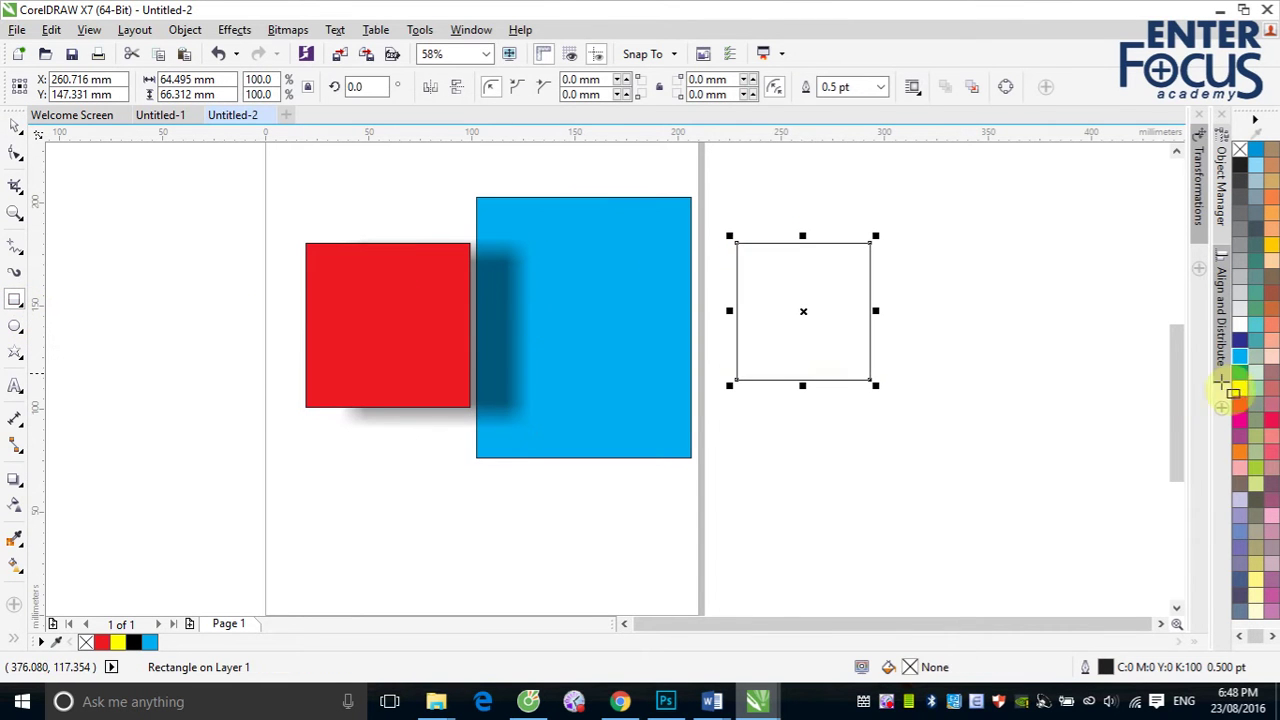
left_click(1238, 345)
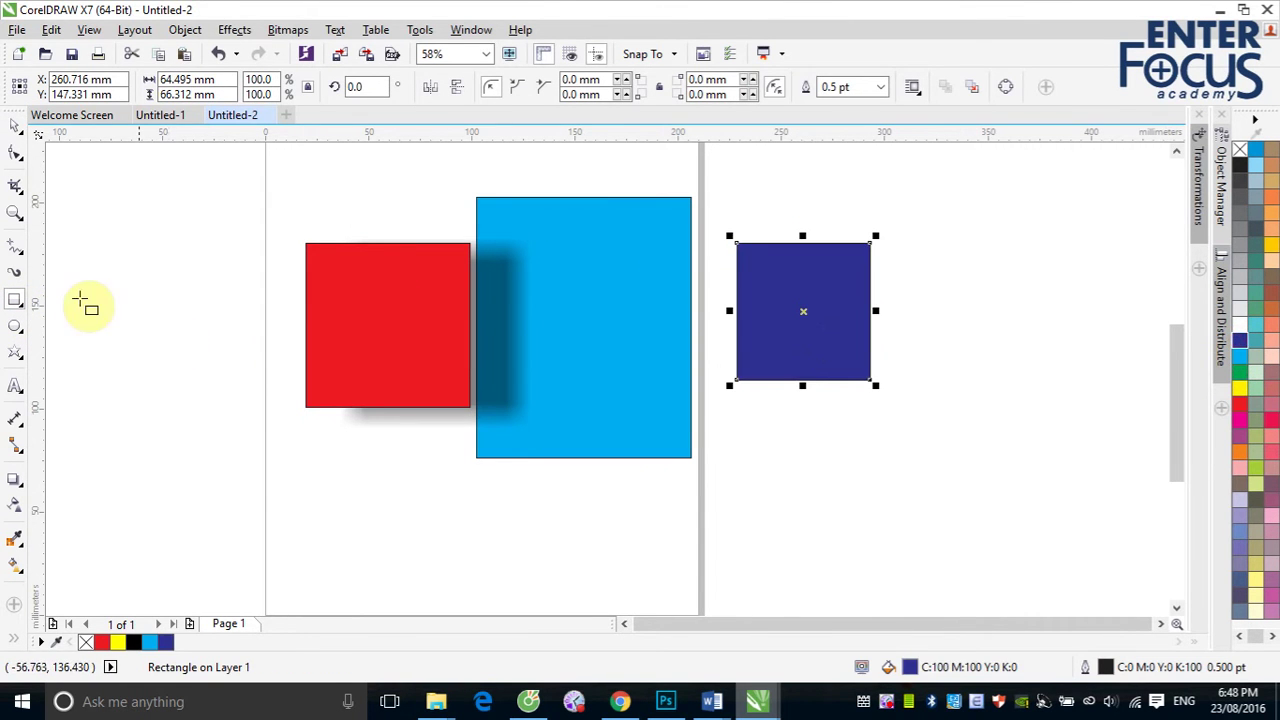
left_click(17, 128)
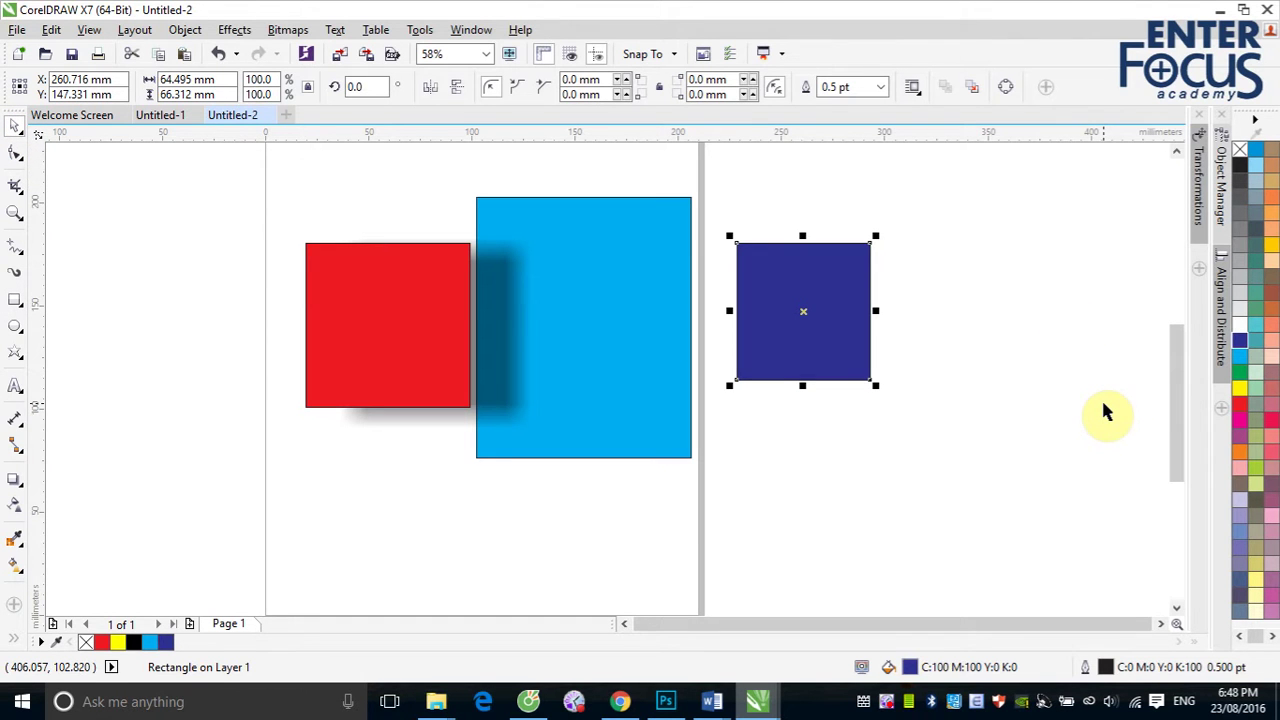
Step: Copy the red square's drop shadow properties to the dark blue rectangle and clear the copied shadow again
left_click(14, 484)
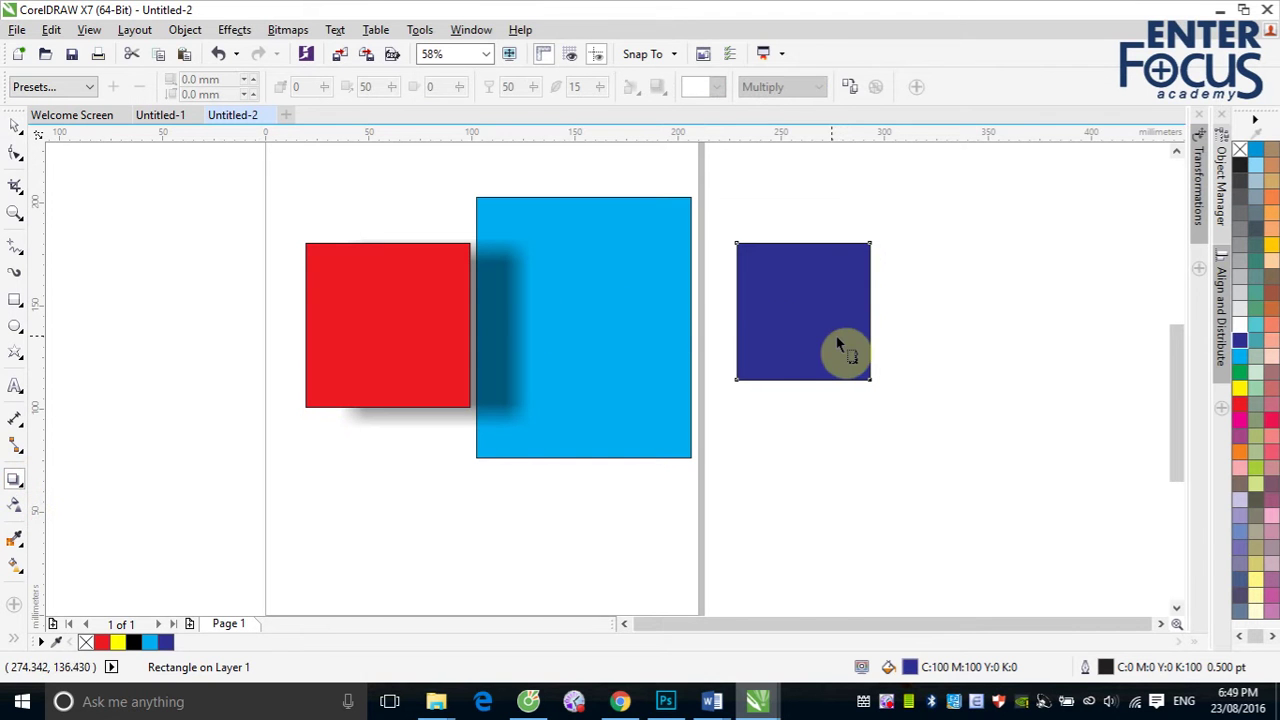
left_click(848, 86)
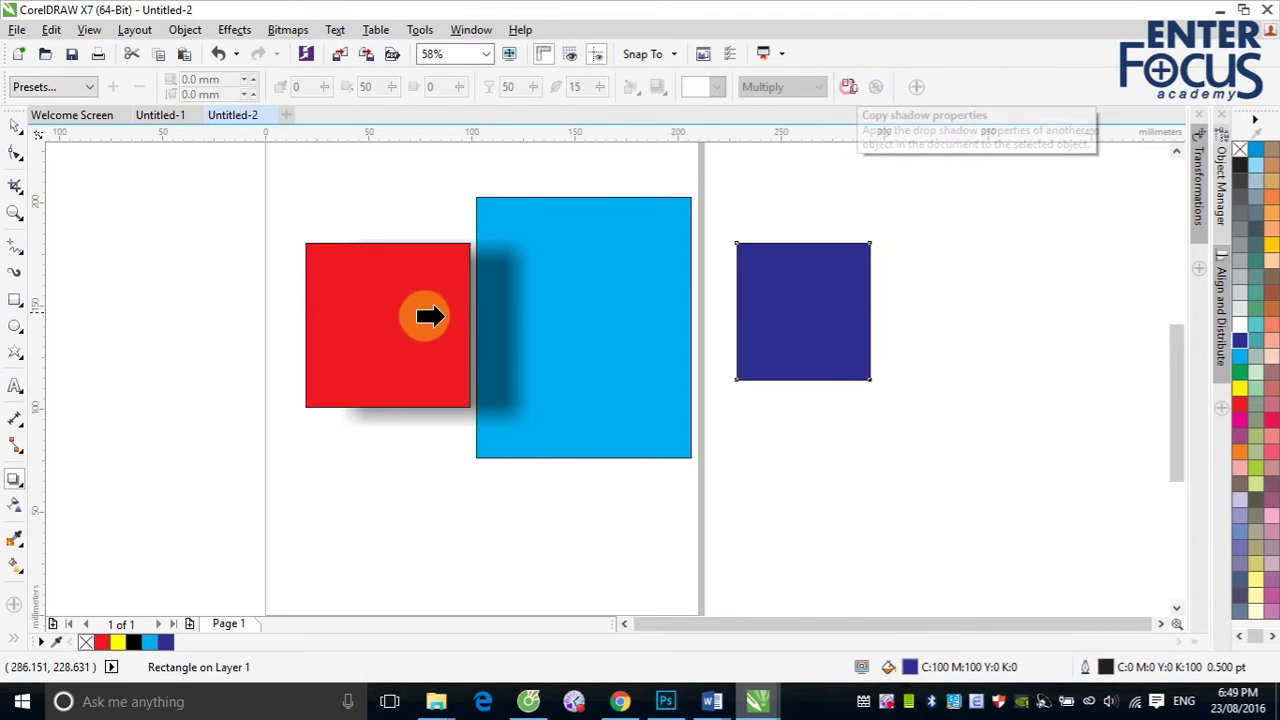
left_click(486, 320)
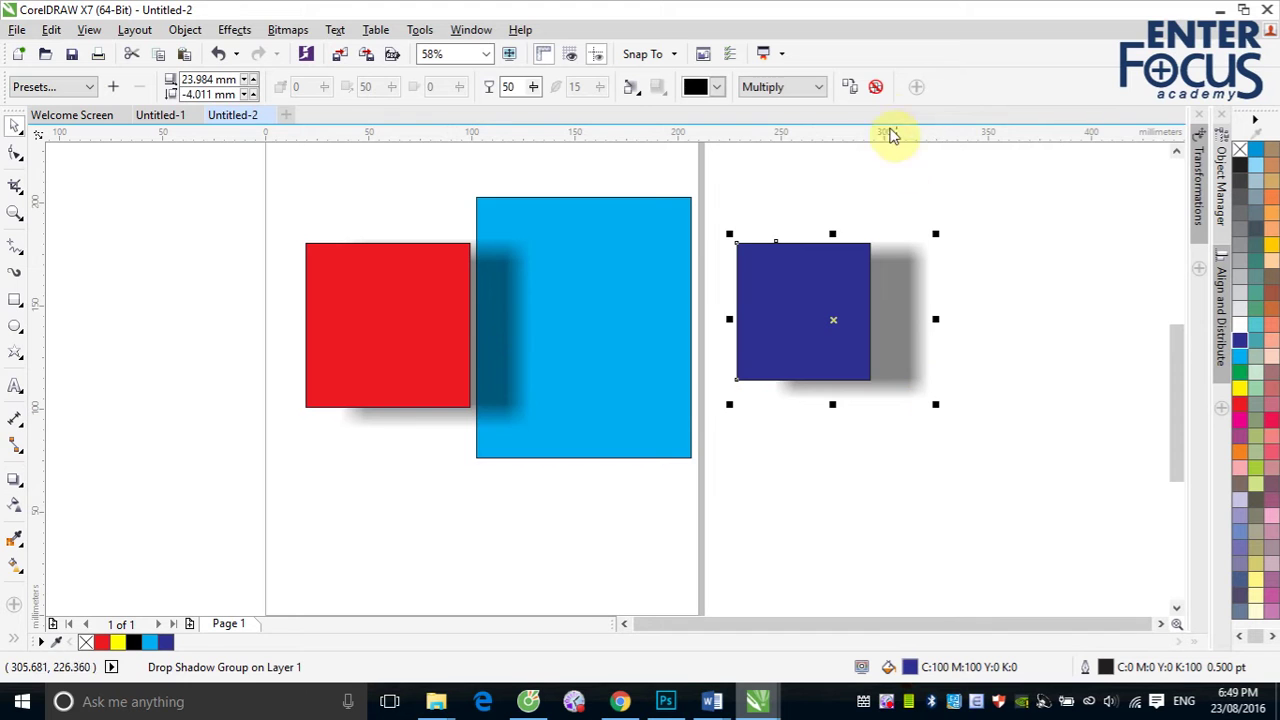
left_click(875, 86)
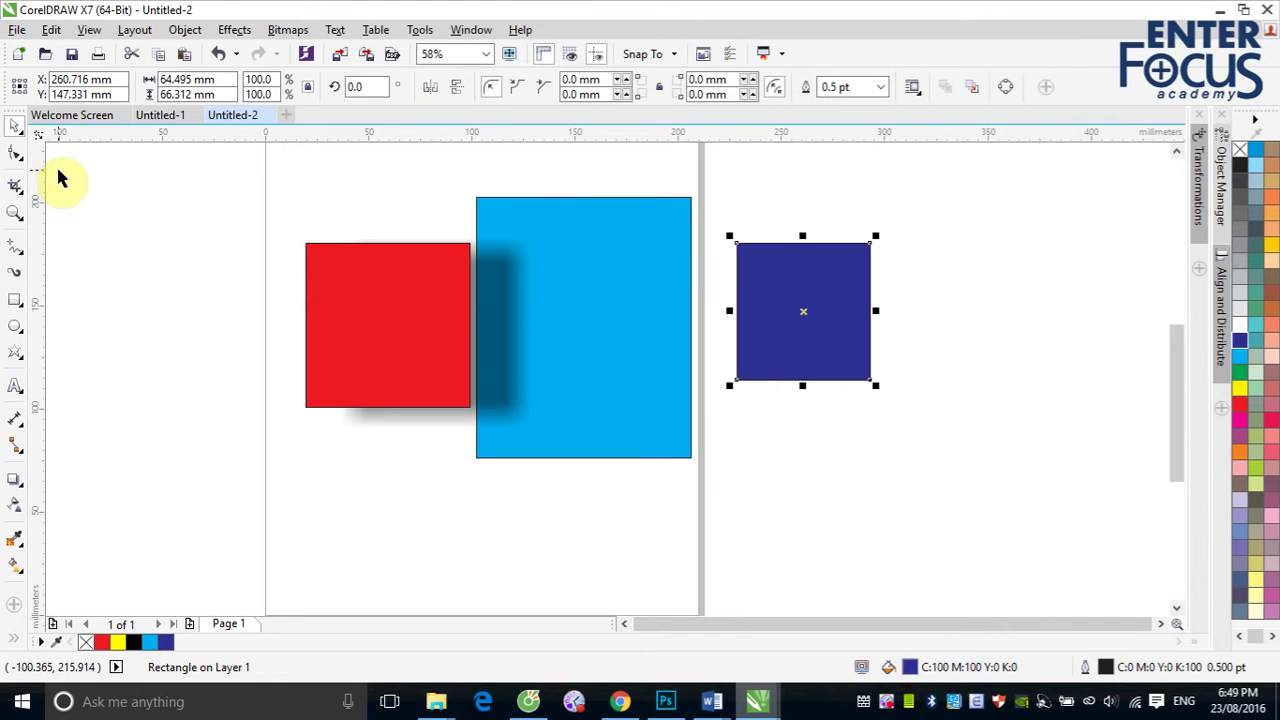
Step: Select the red square's drop shadow group and break it apart
left_click(156, 334)
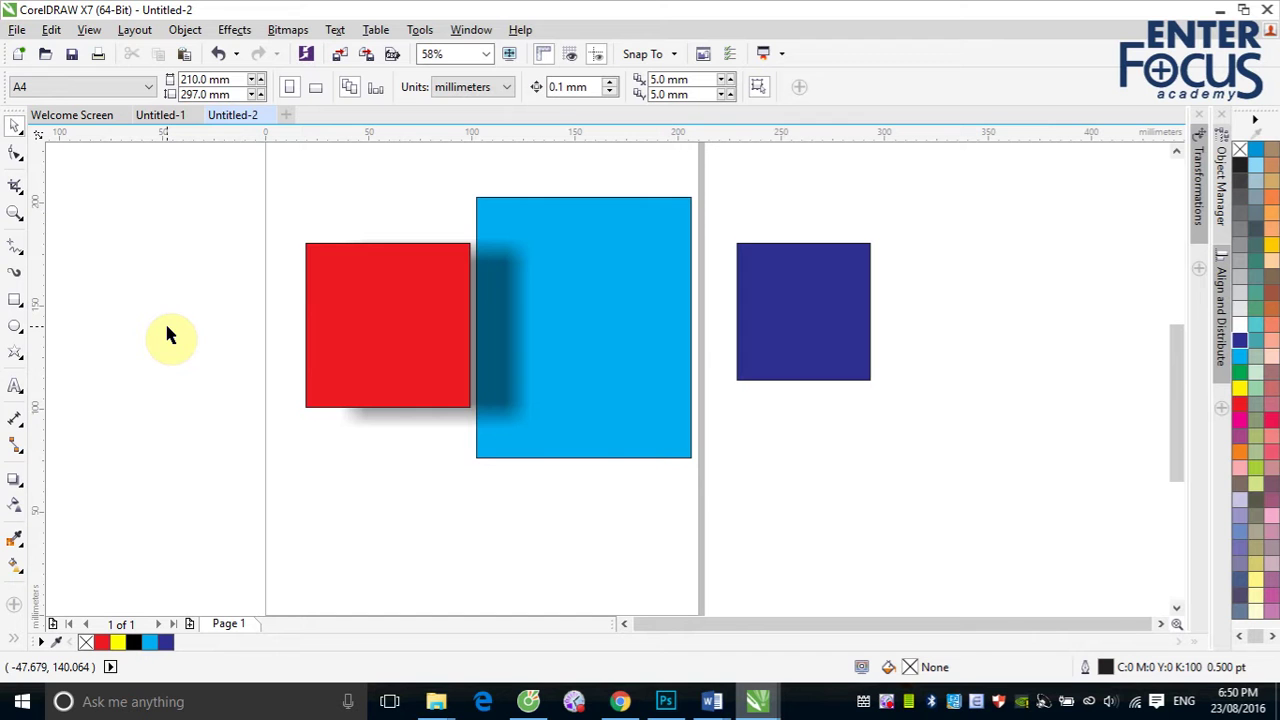
left_click_drag(20, 280, 206, 200)
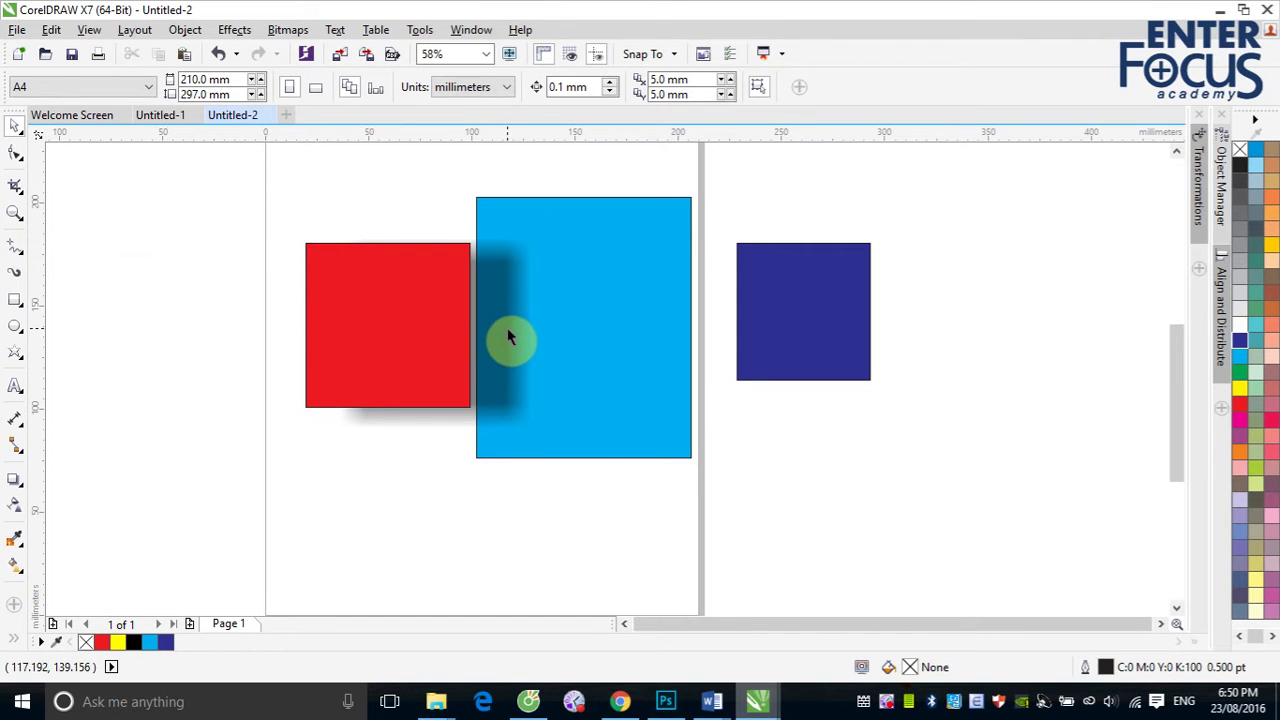
left_click(480, 335)
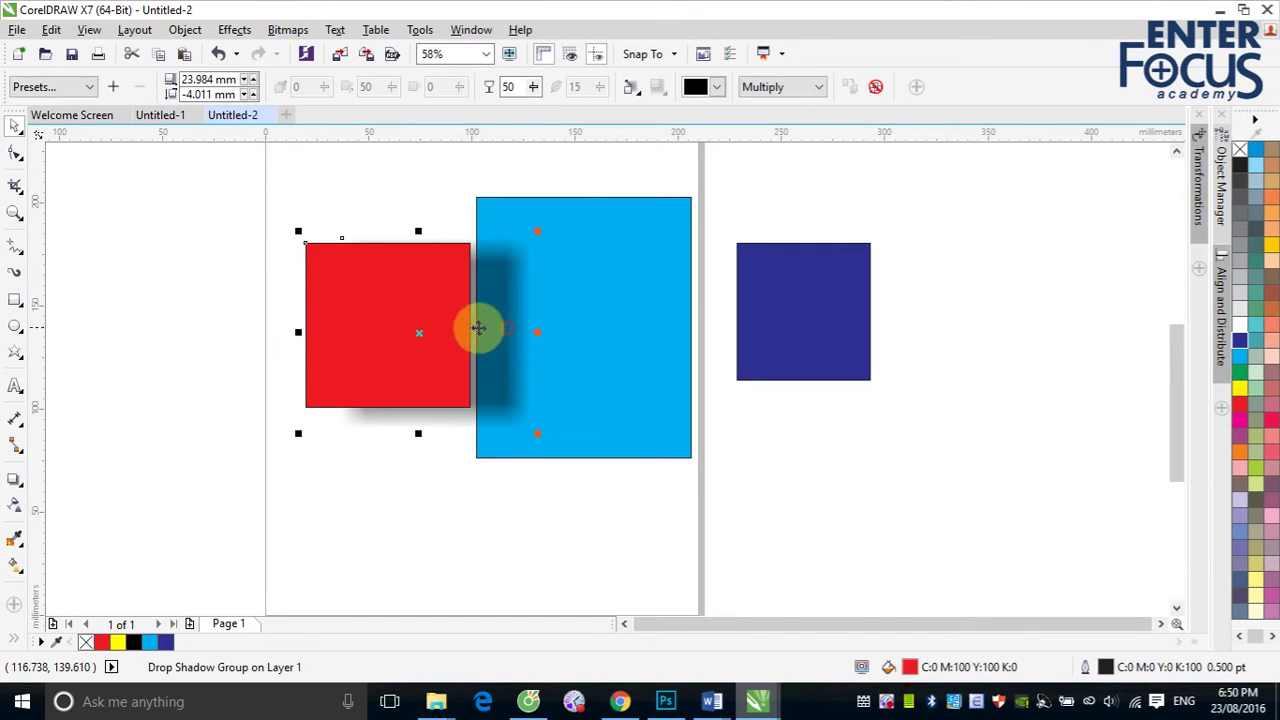
left_click(185, 29)
left_click(240, 318)
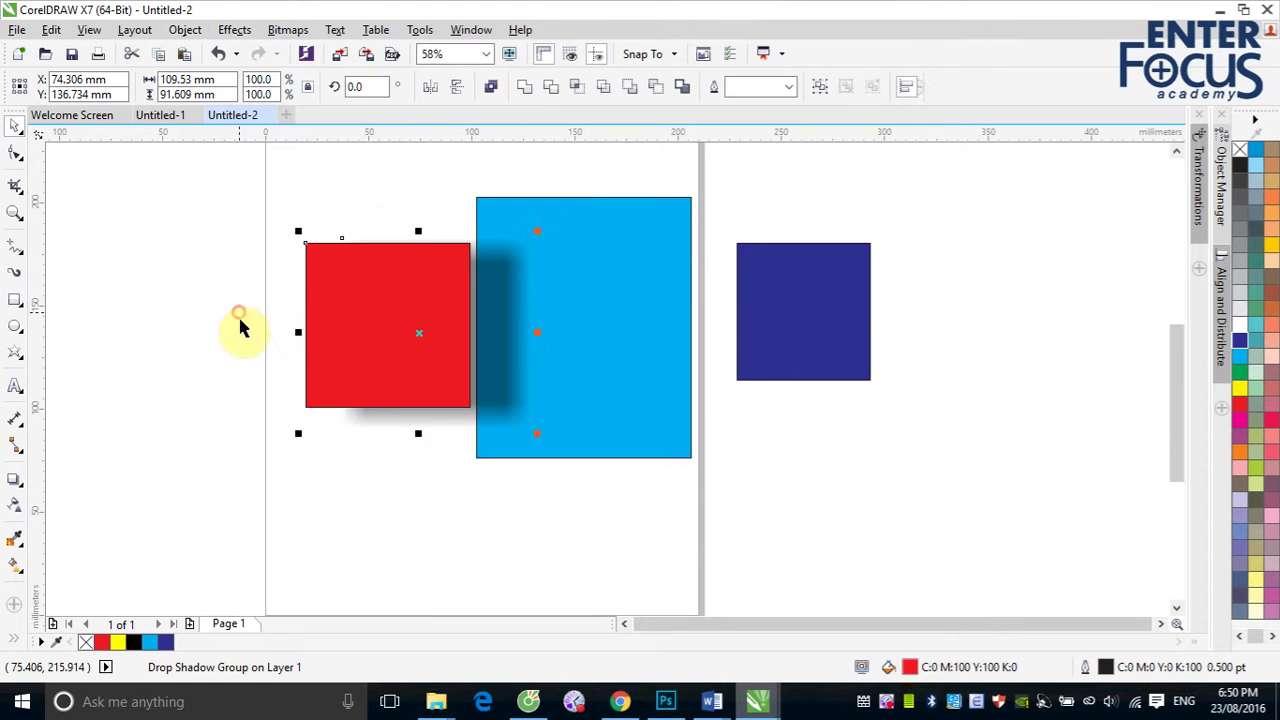
Step: Move the red square up and to the left, and reposition the separated shadow partly behind its lower-right corner
left_click(743, 529)
left_click(357, 363)
left_click_drag(386, 378, 221, 320)
left_click_drag(405, 358, 980, 442)
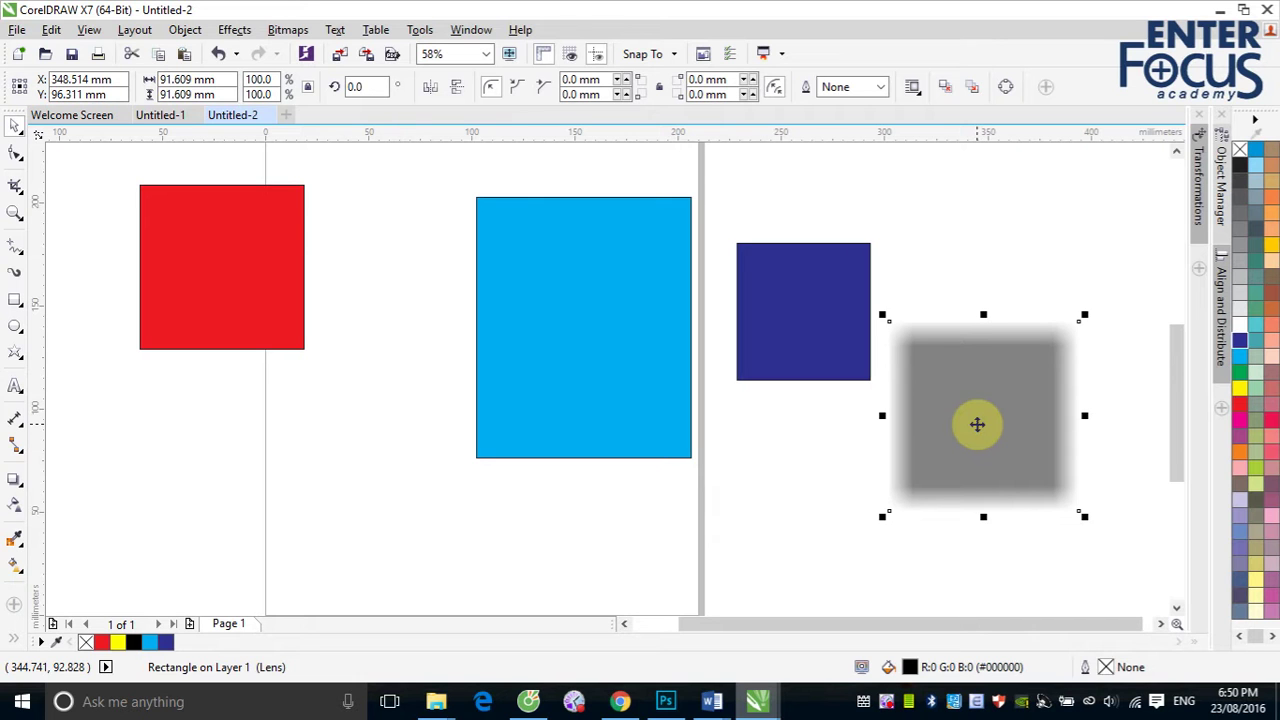
left_click_drag(986, 429, 341, 349)
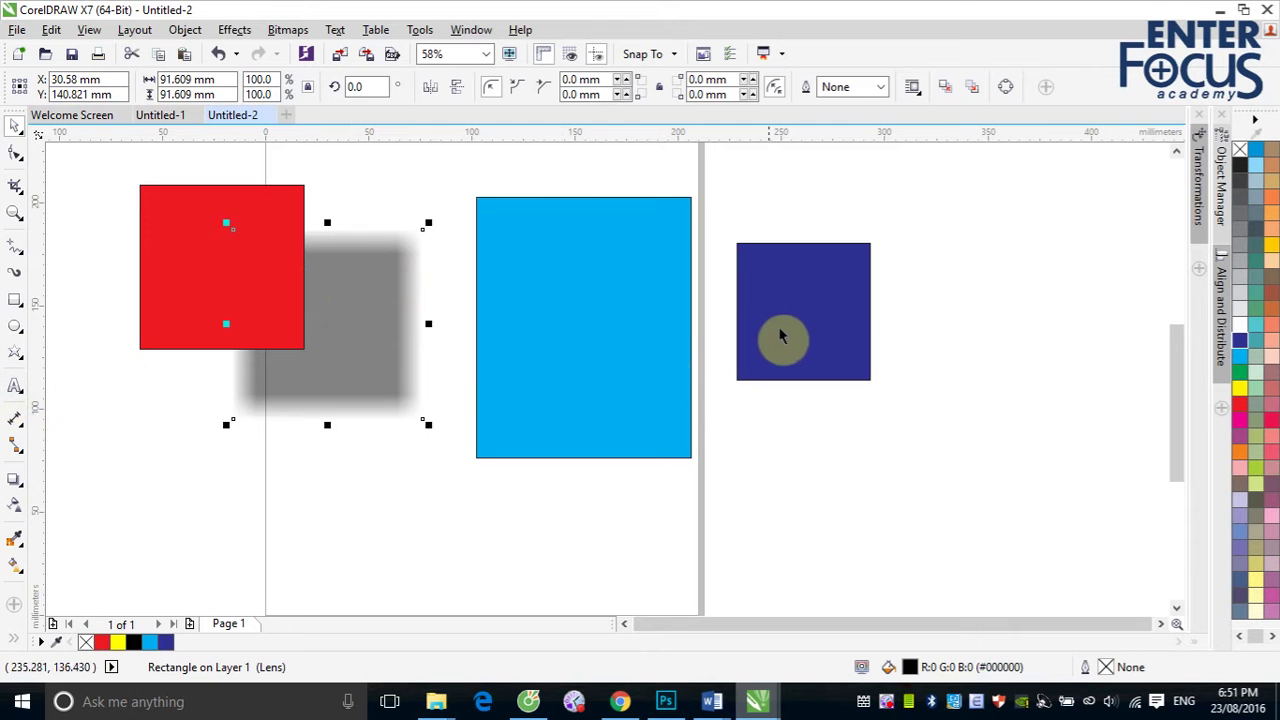
Step: Move the dark blue rectangle onto the cyan rectangle and apply a drop shadow with zero offset from its center
left_click(811, 364)
left_click_drag(811, 364, 653, 333)
left_click(14, 480)
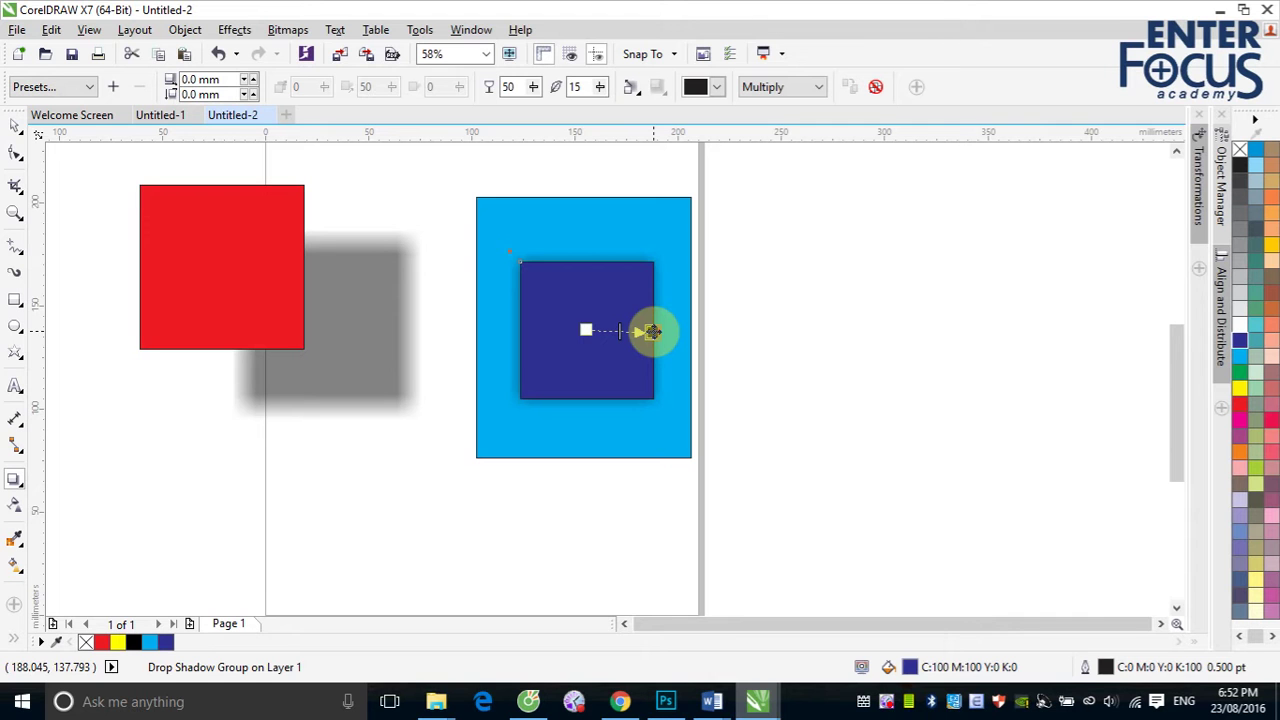
Step: Set the dark blue rectangle's shadow color to red and its merge mode to Normal
left_click(716, 86)
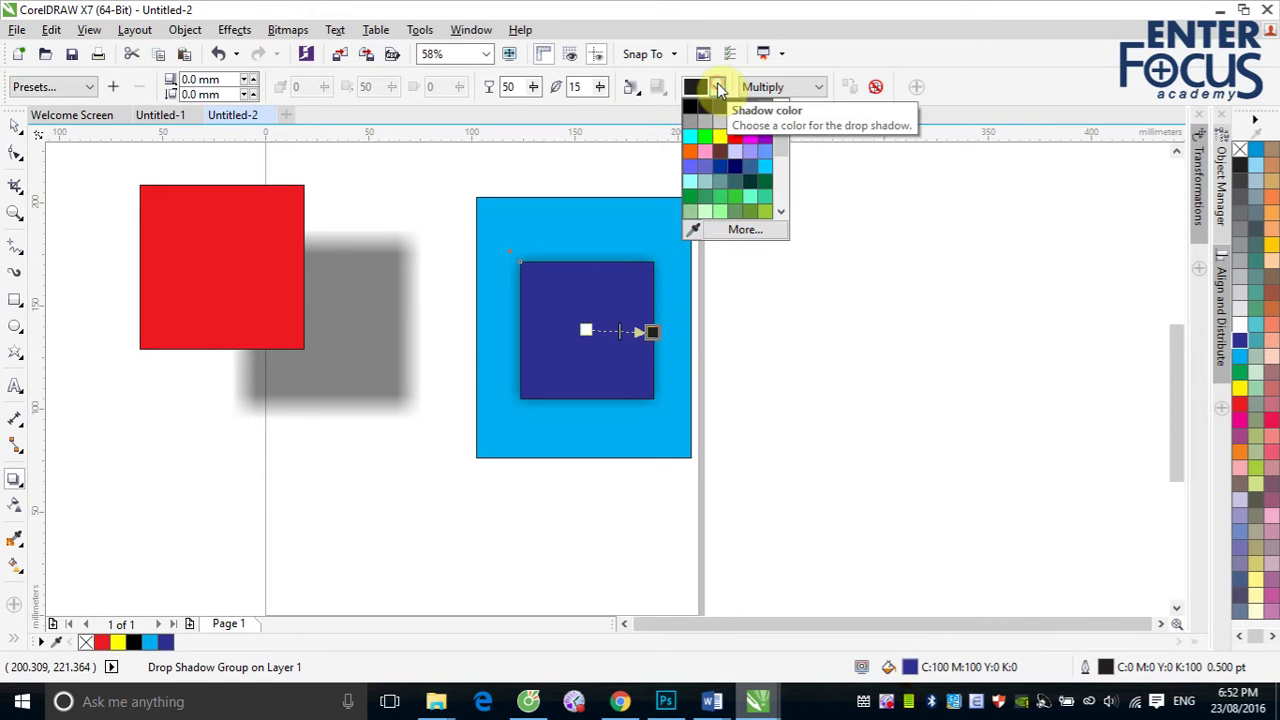
left_click(738, 138)
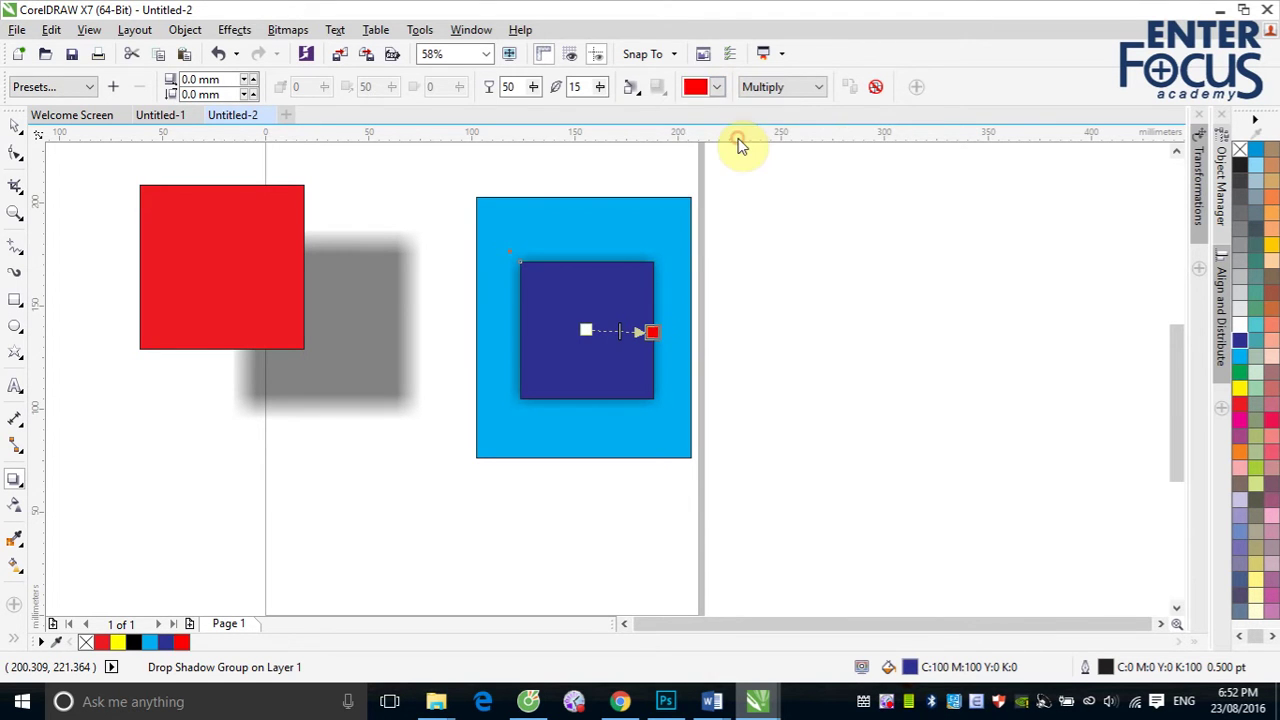
left_click(822, 87)
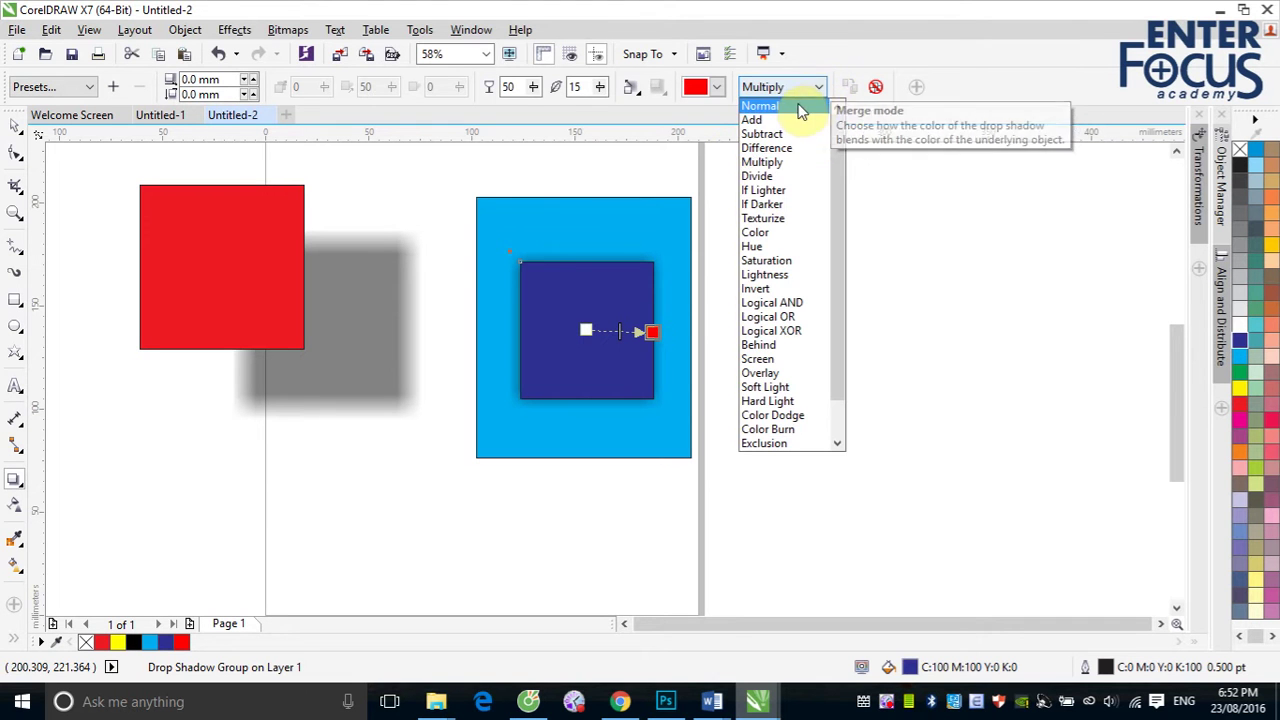
left_click(797, 105)
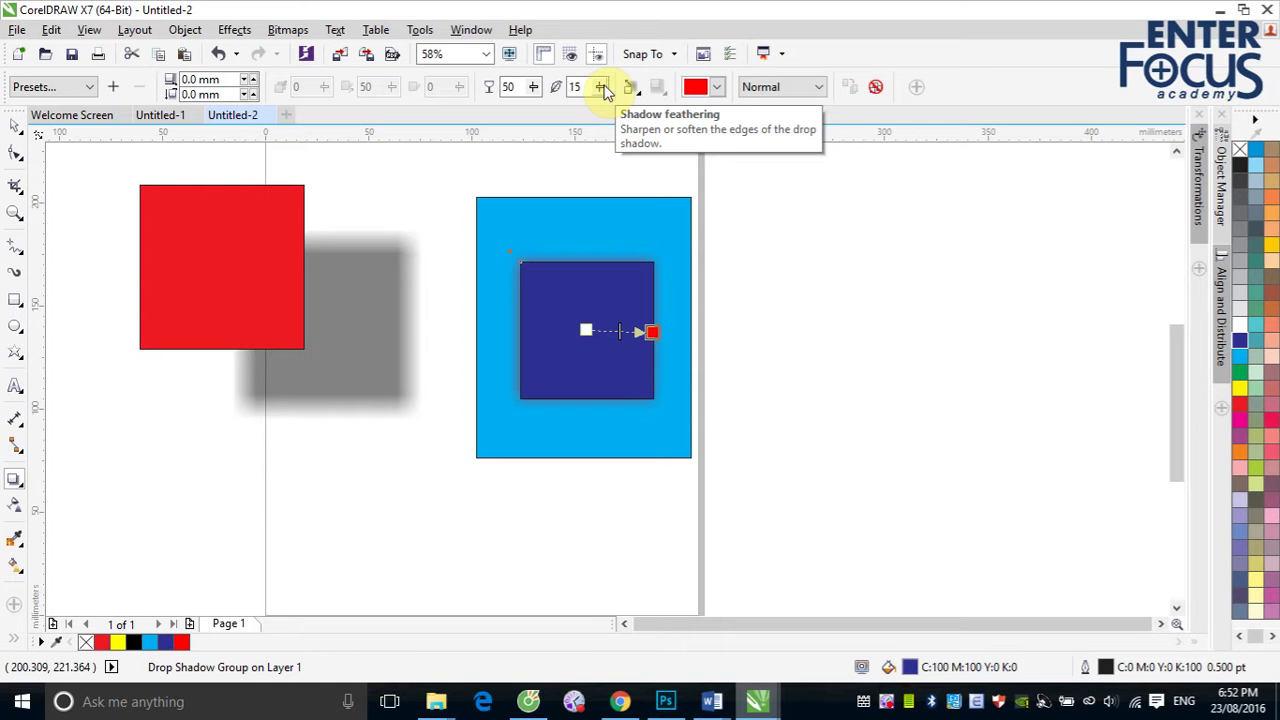
Step: Set the red shadow's feathering to 27 and its opacity to 100
left_click_drag(604, 88, 623, 106)
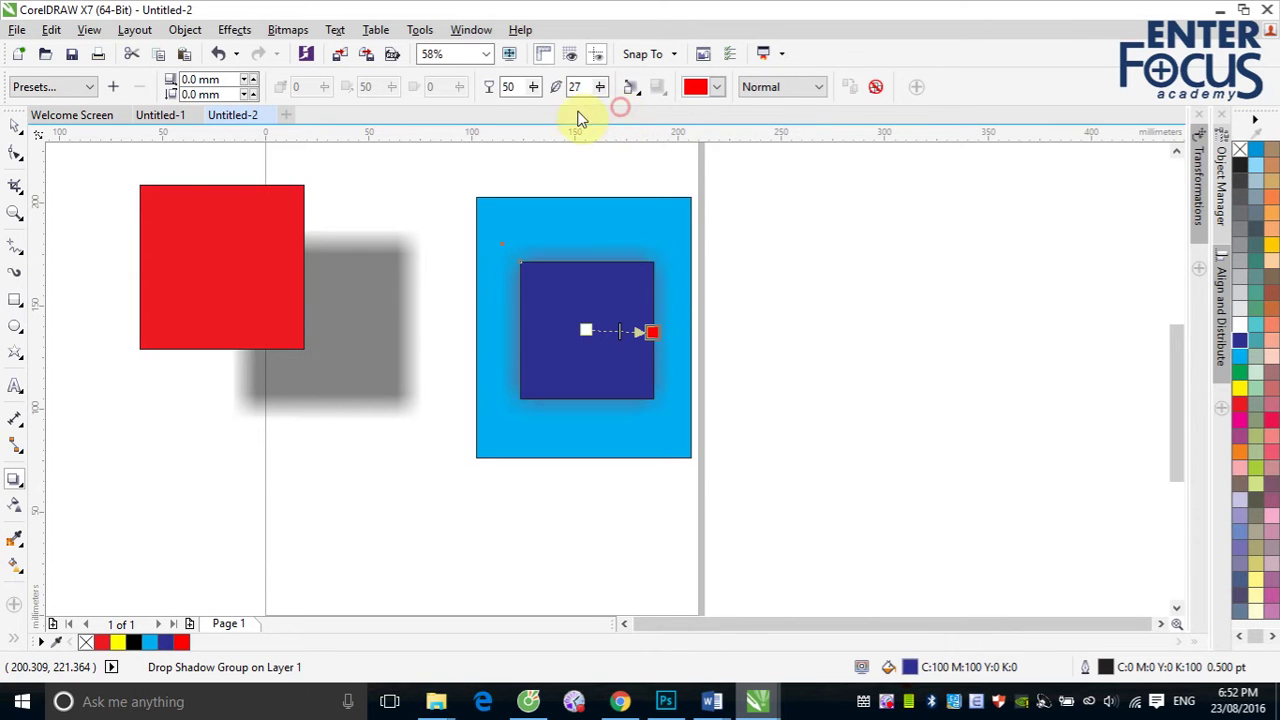
left_click(534, 88)
left_click_drag(538, 109, 576, 110)
double_click(510, 87)
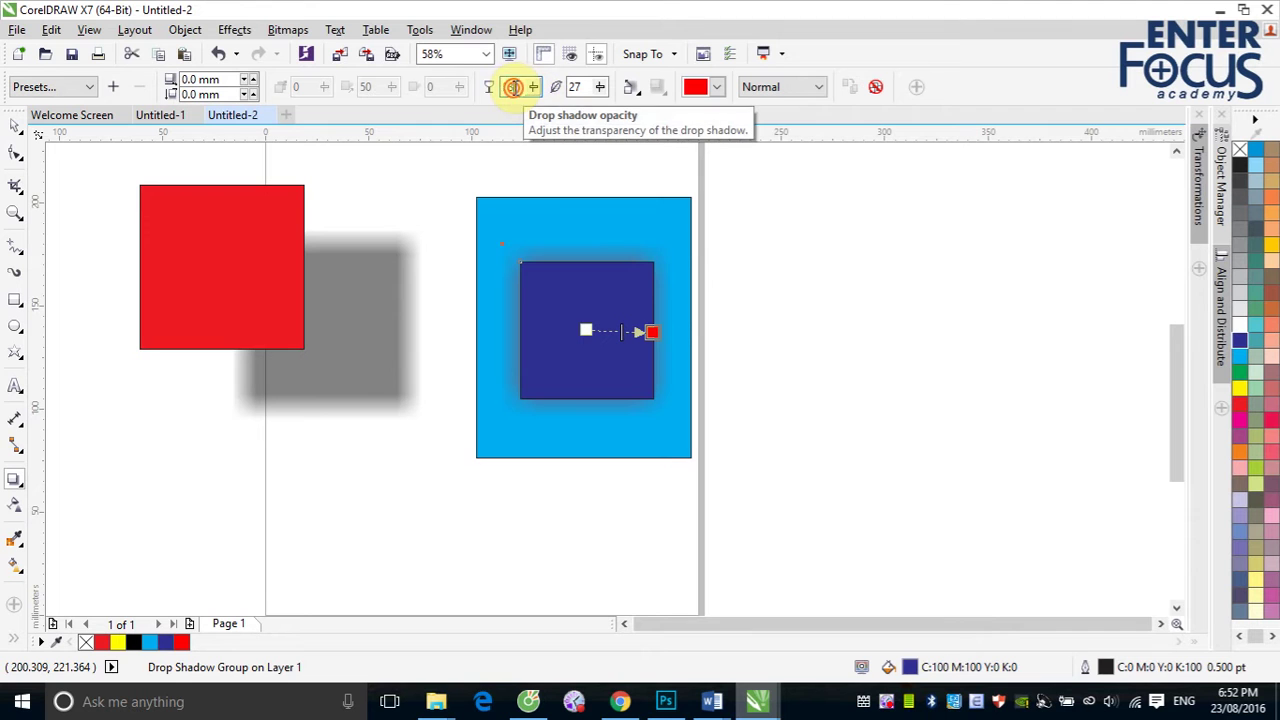
type("100")
key("Return")
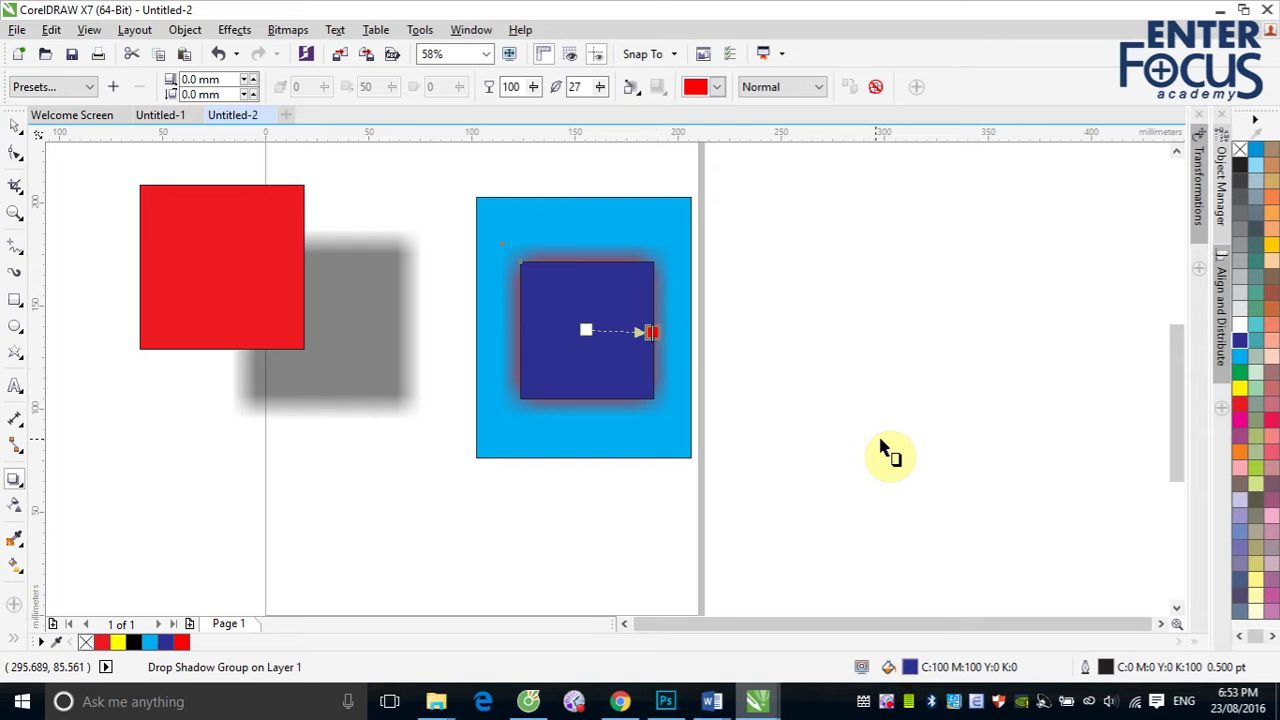
Step: Delete all the squares, the separated shadow and the cyan rectangle to empty the page
left_click(15, 126)
left_click(823, 248)
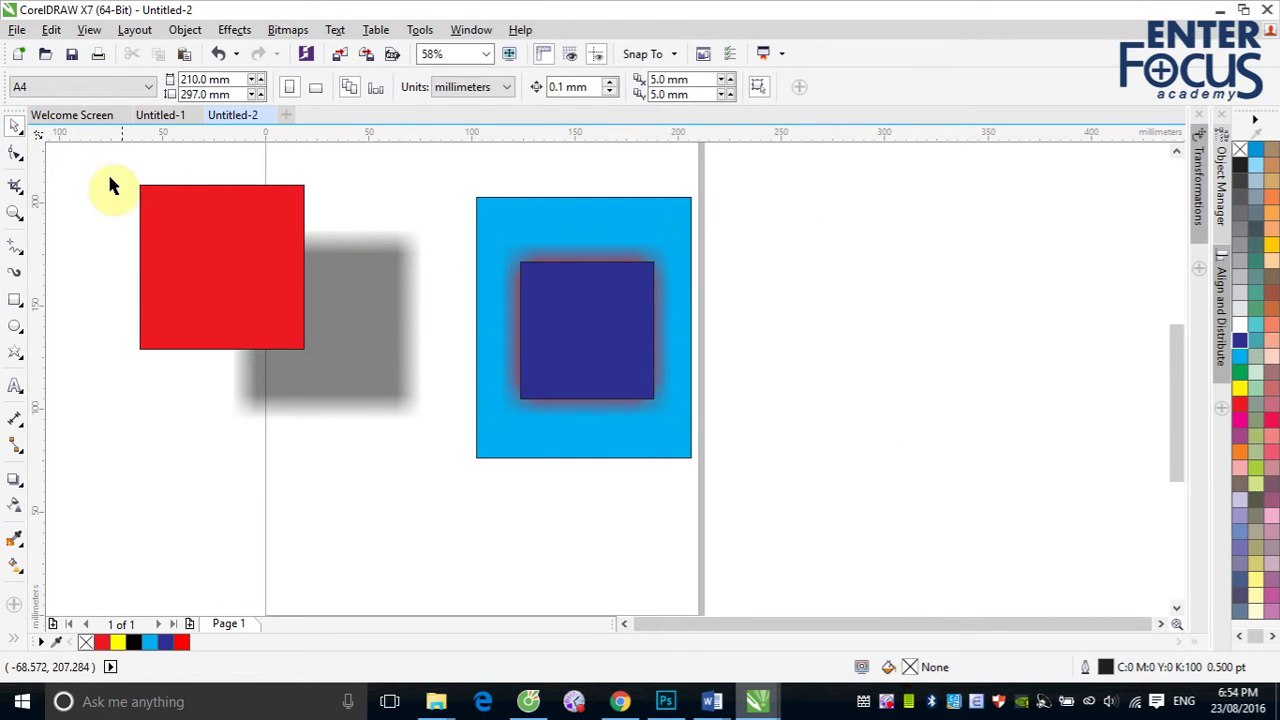
left_click_drag(108, 171, 831, 450)
key("Delete")
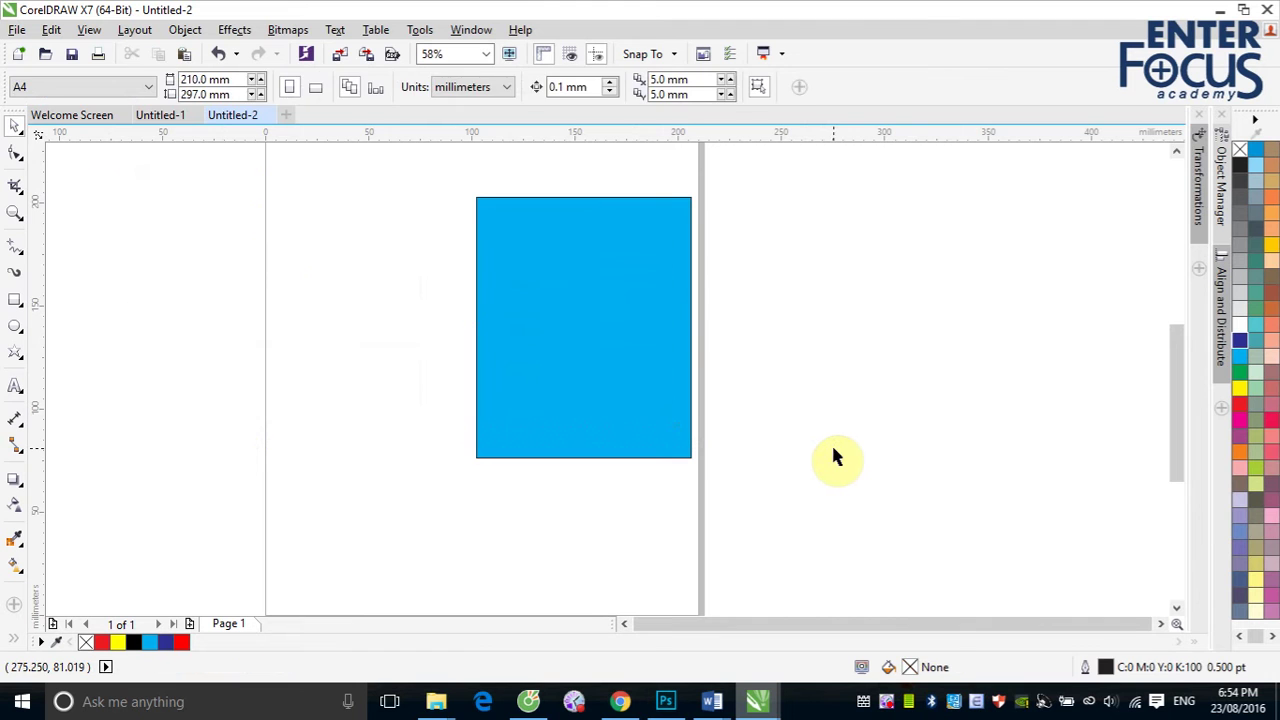
left_click(605, 318)
key("Delete")
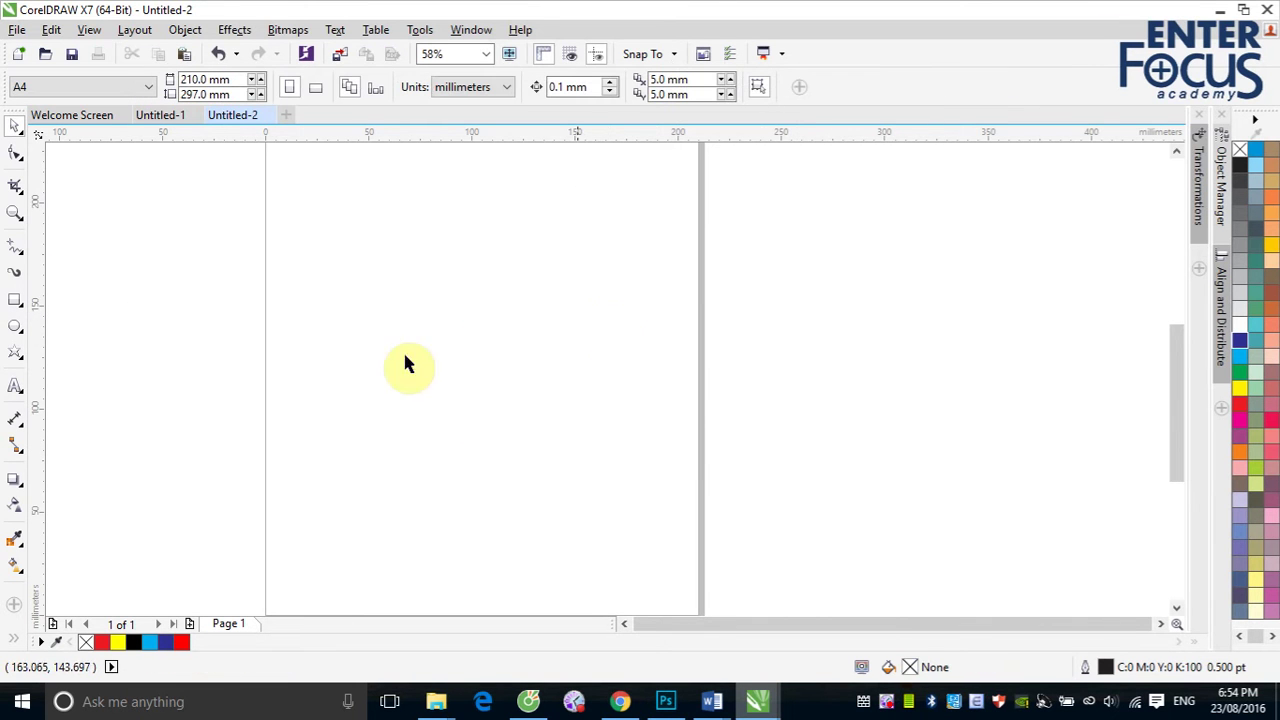
Step: Switch the page to landscape and draw a rectangle about 271 by 99 mm across it
left_click(315, 87)
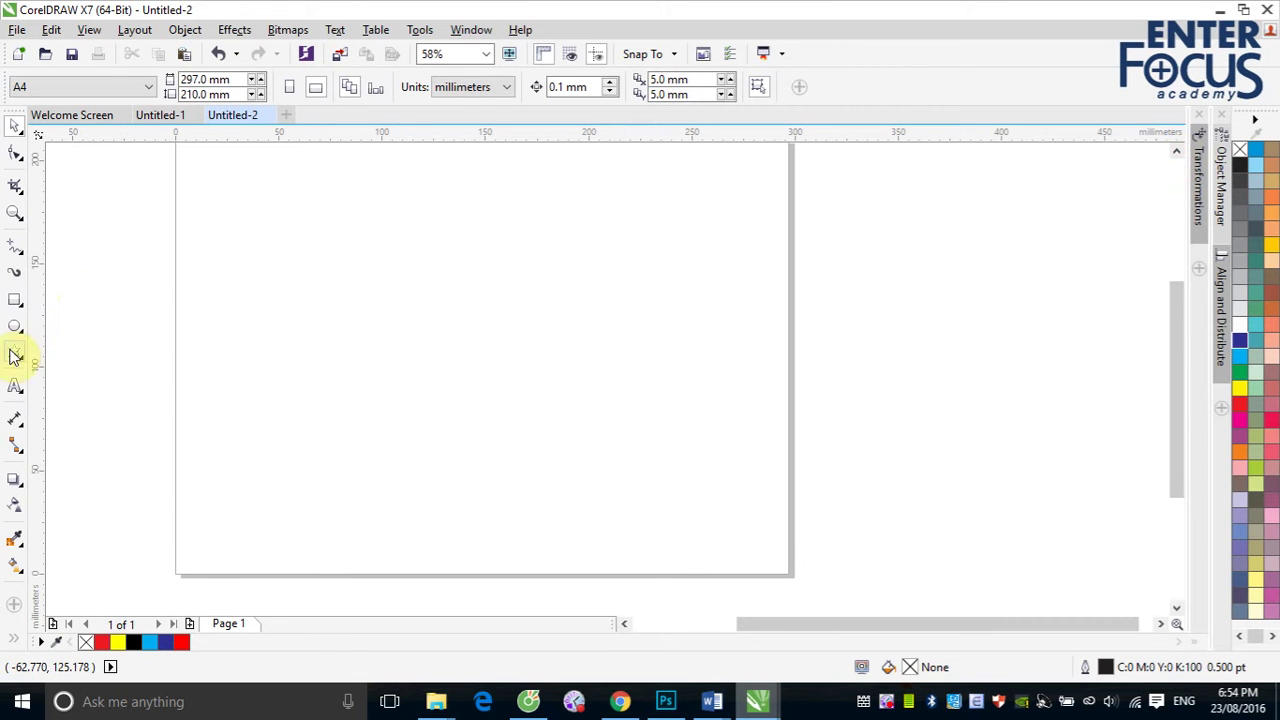
left_click(15, 299)
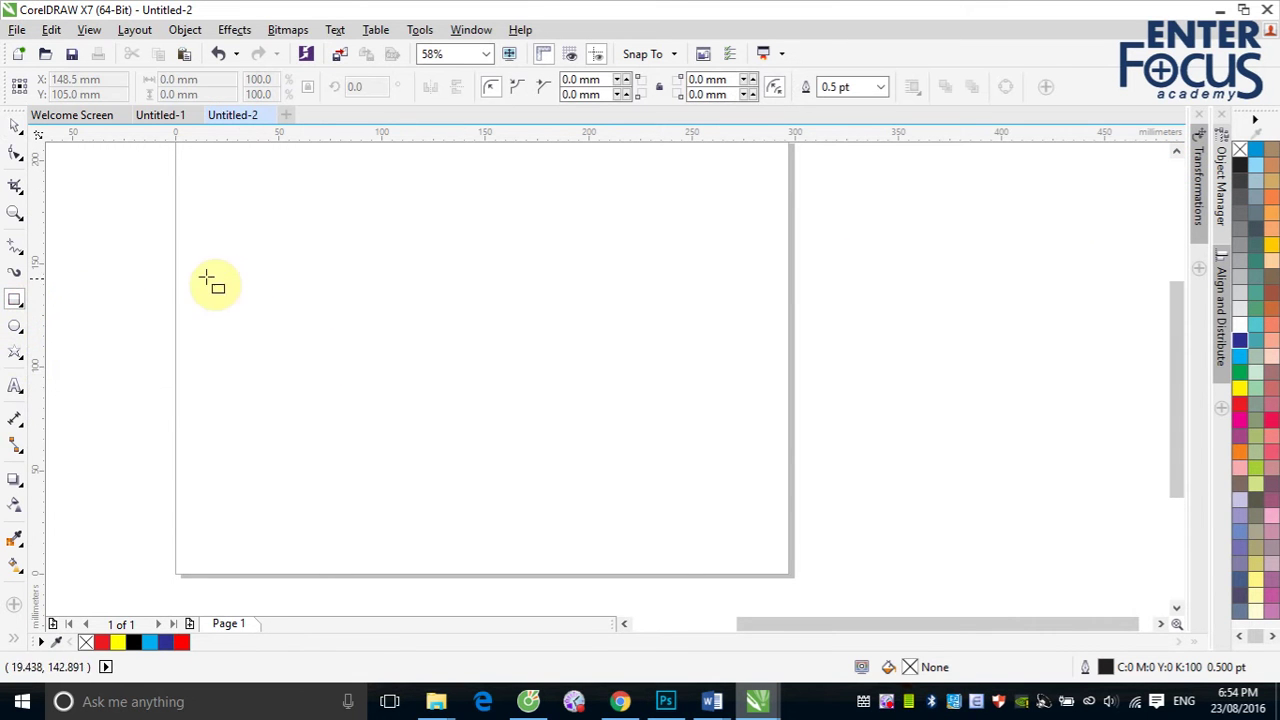
left_click_drag(211, 271, 770, 474)
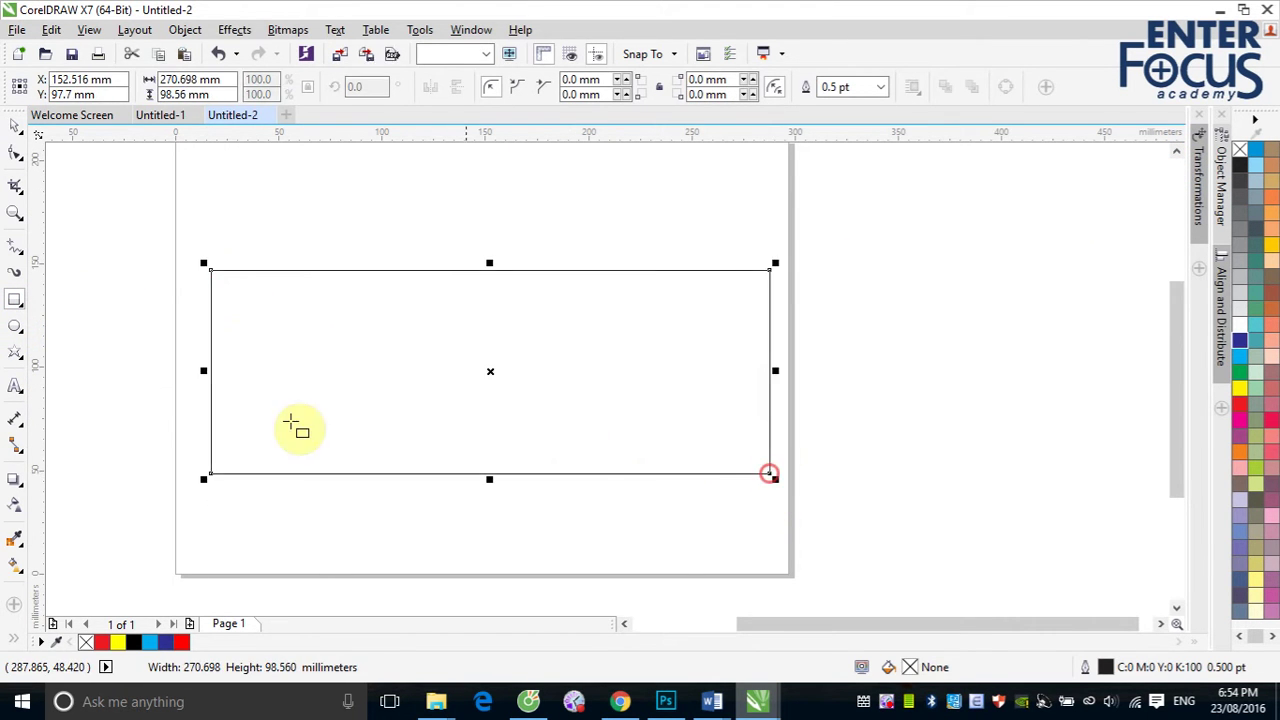
Step: Add the artistic text "STAR" in Arial 24 pt inside the rectangle
left_click(15, 388)
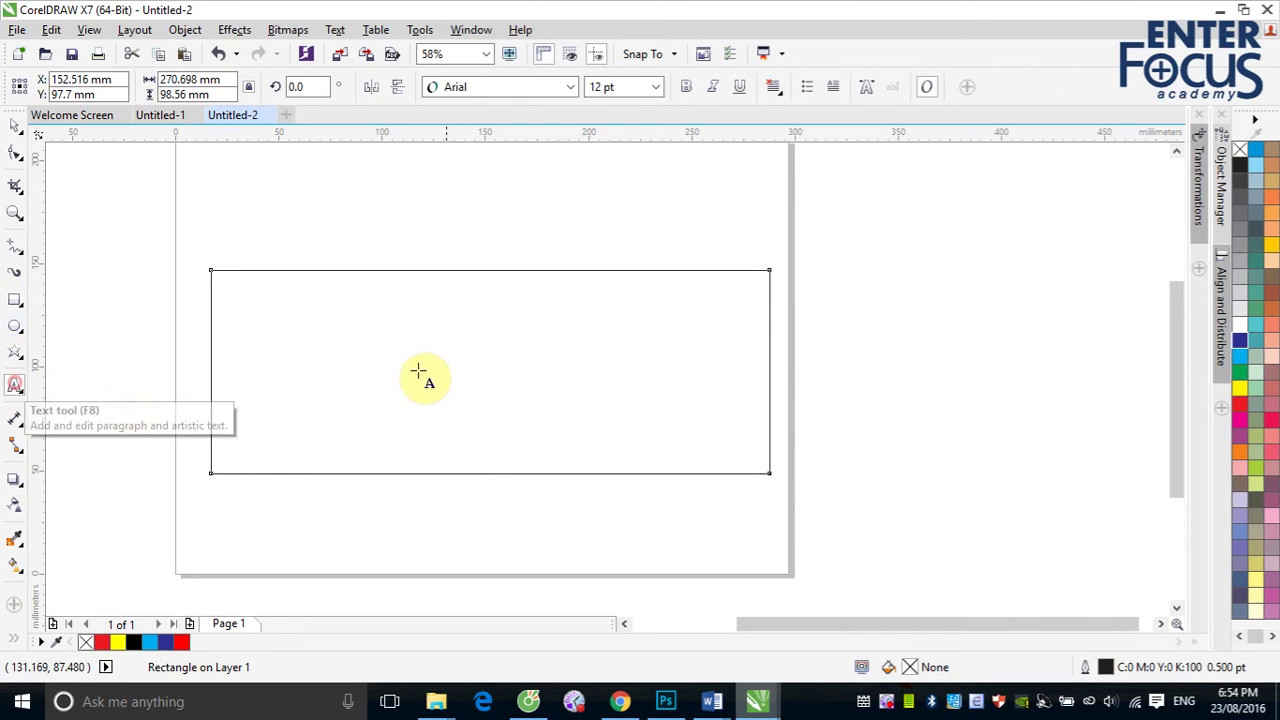
left_click(295, 405)
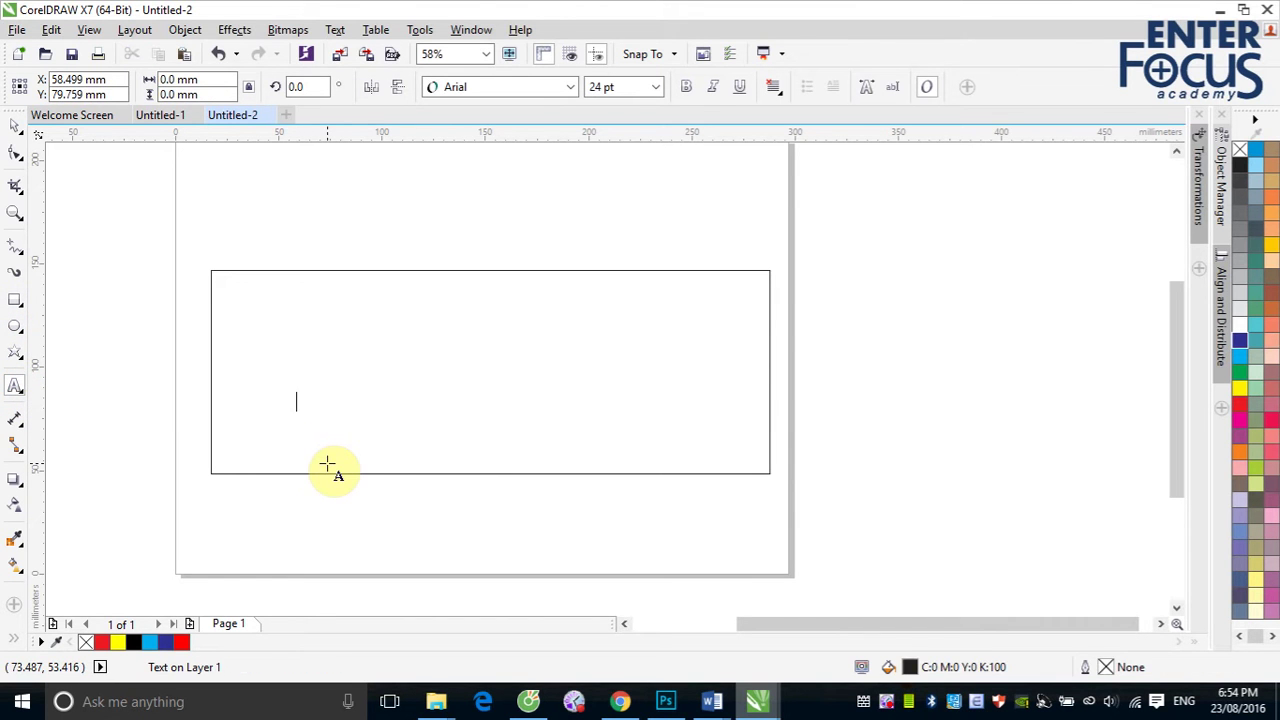
type("STRA")
key("BackSpace")
key("BackSpace")
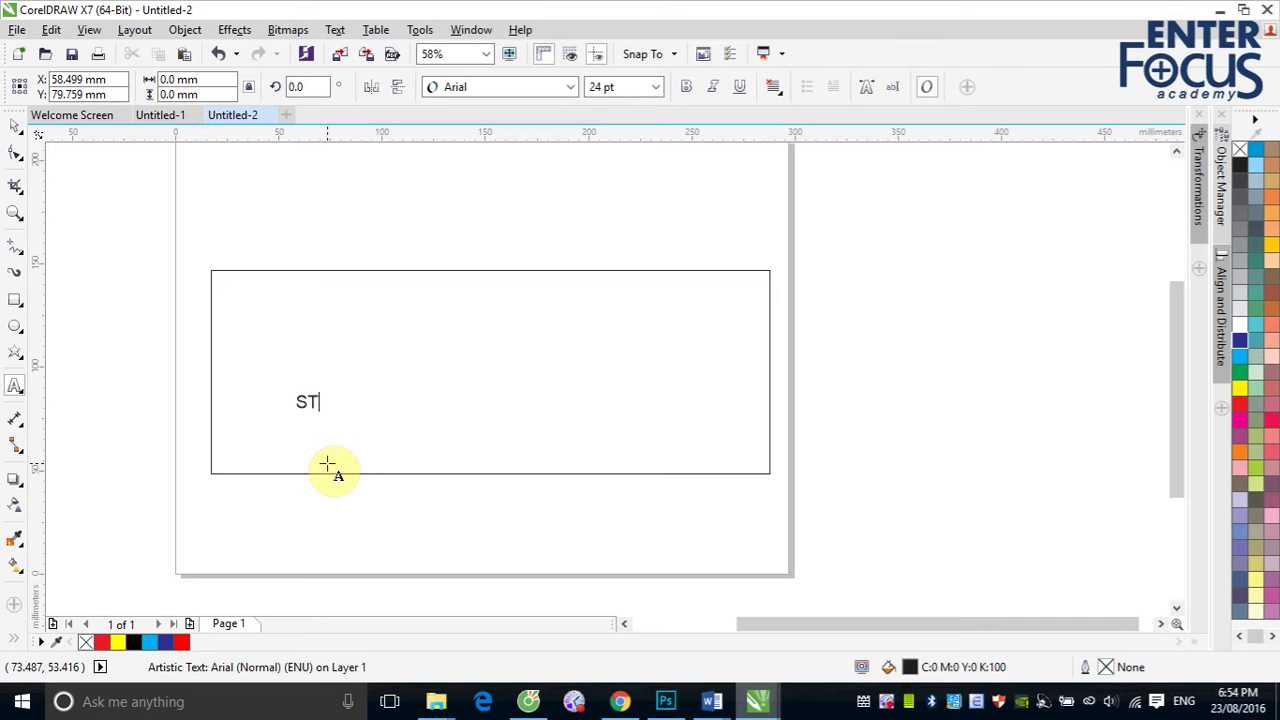
key("BackSpace")
type("TAR")
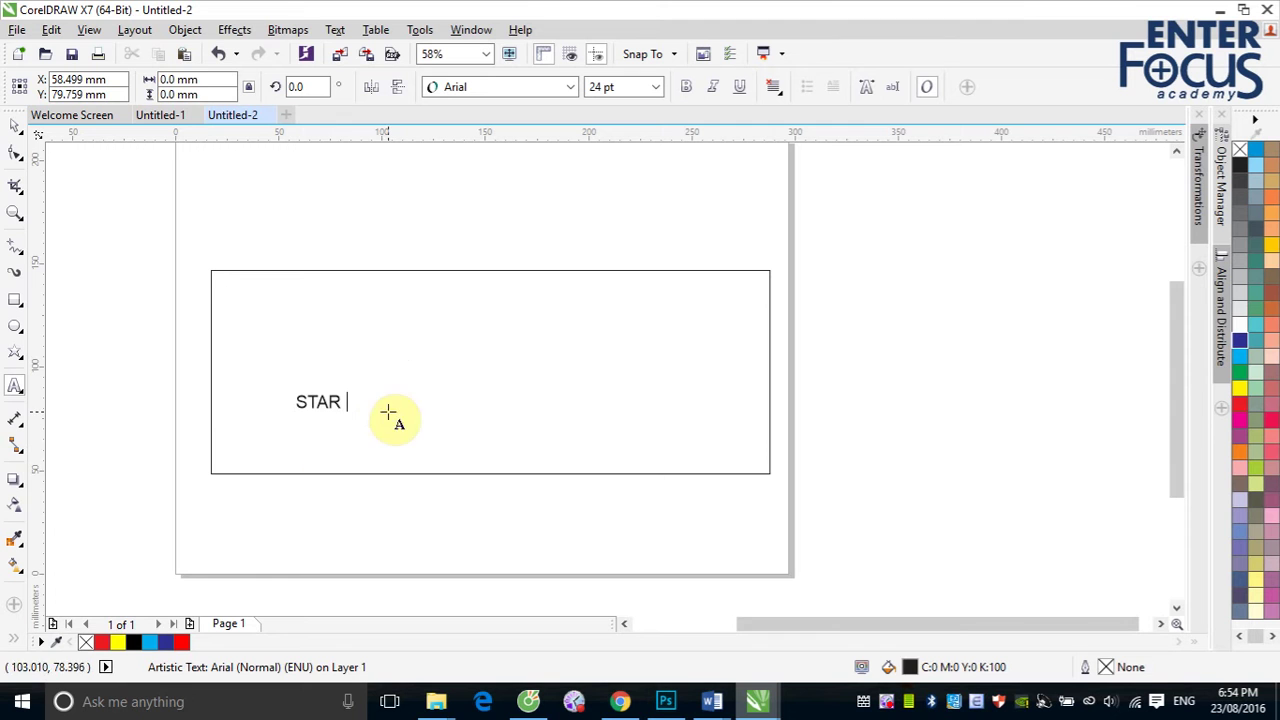
Step: Enlarge the STAR text proportionally from its center to about 151 pt and move it to the middle of the rectangle
key("ctrl+space")
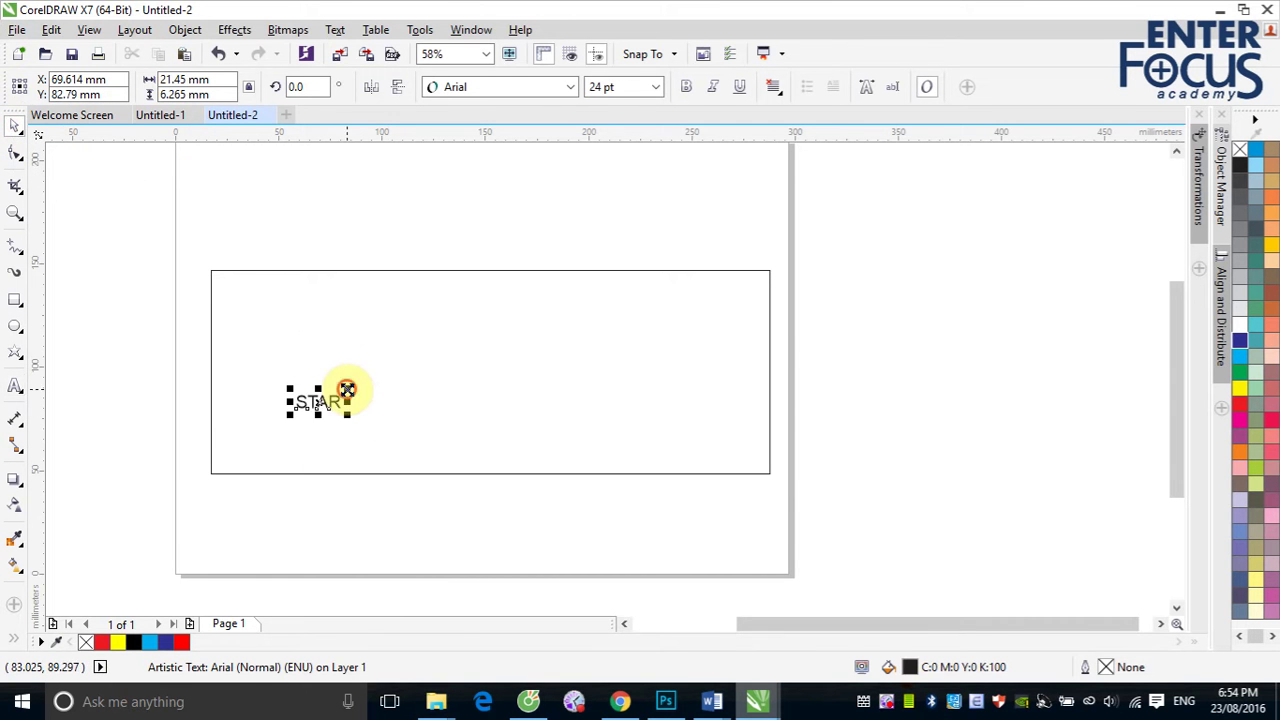
left_click_drag(345, 387, 697, 355)
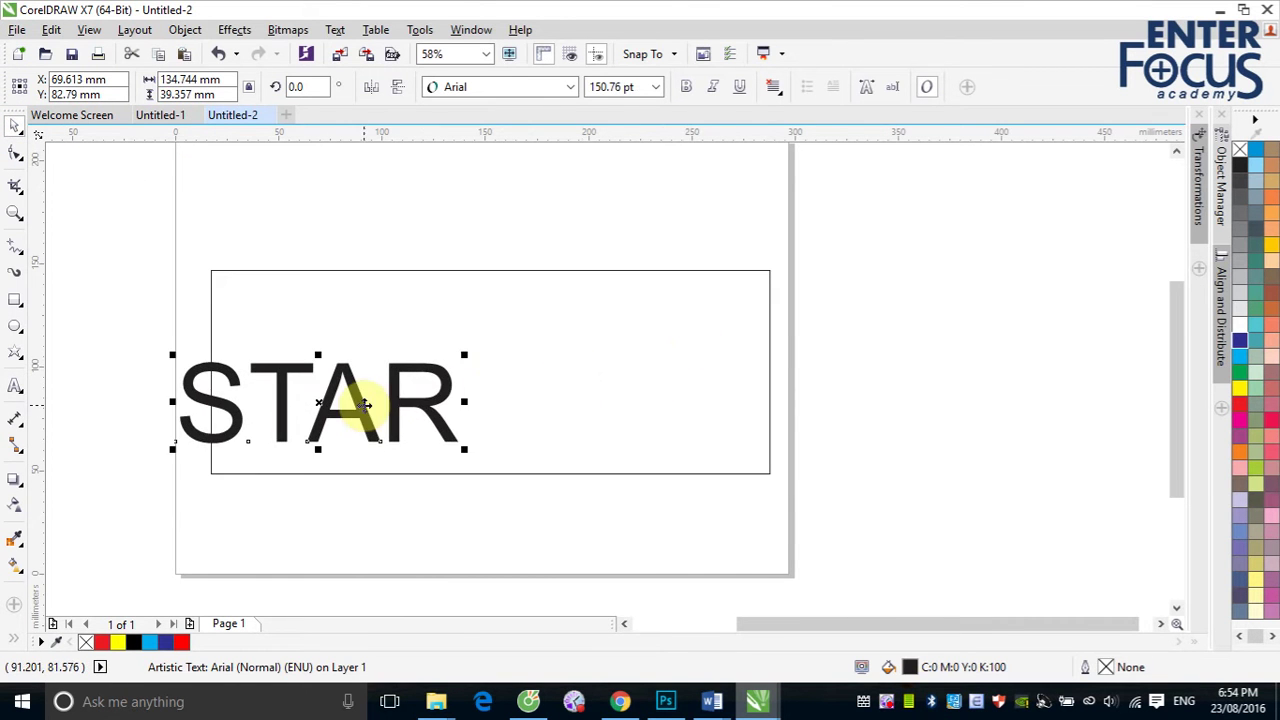
left_click_drag(354, 406, 555, 388)
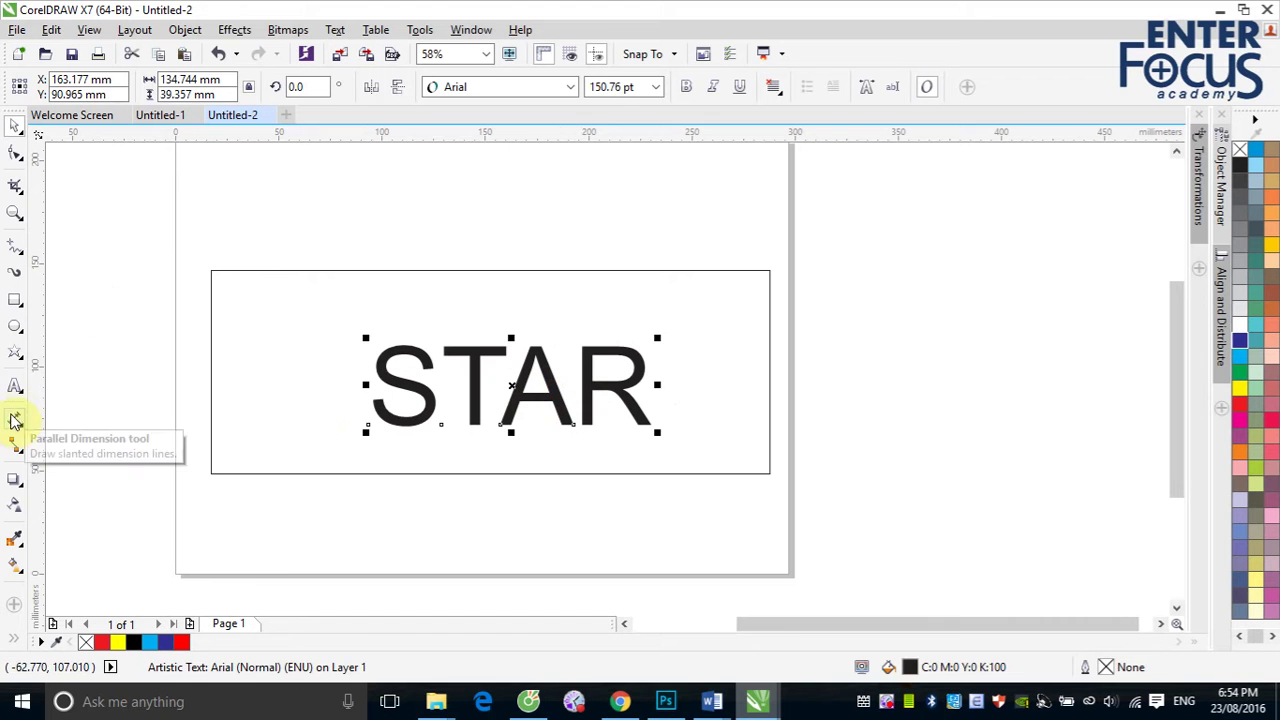
Step: Insert the word "FIVE" and a space before STAR in the text
left_click(15, 386)
left_click(372, 396)
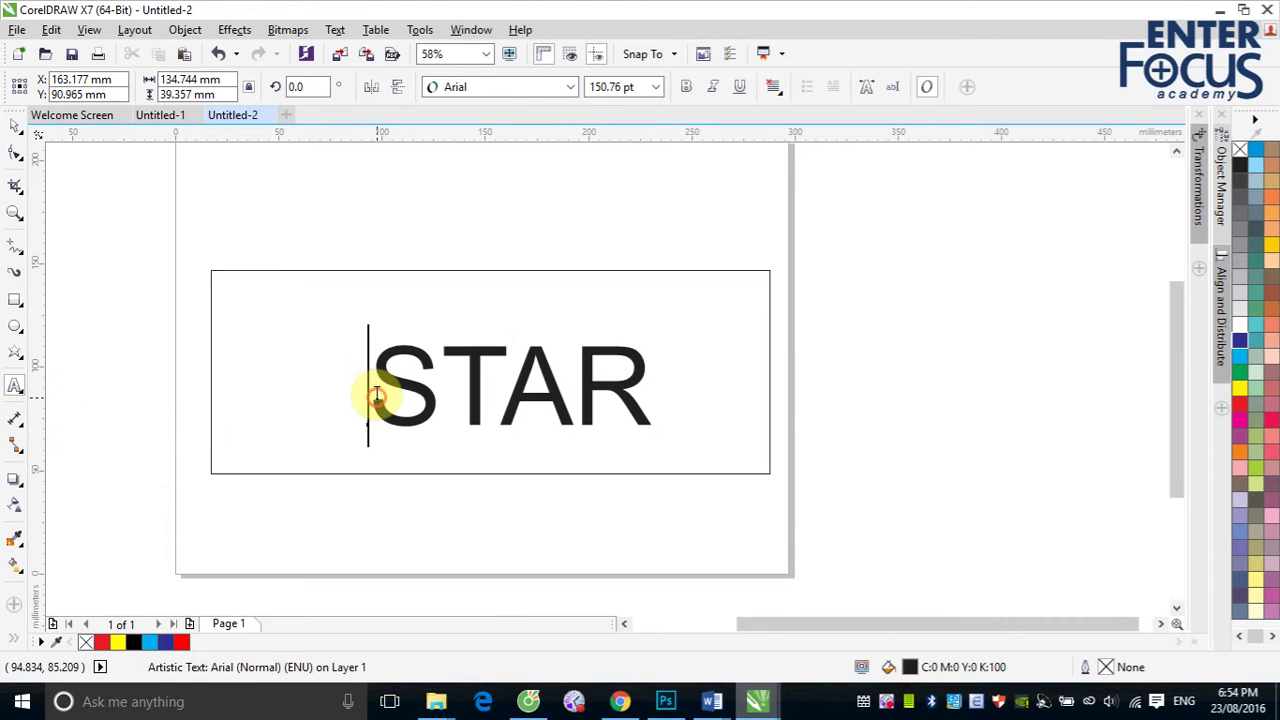
type("FIVE")
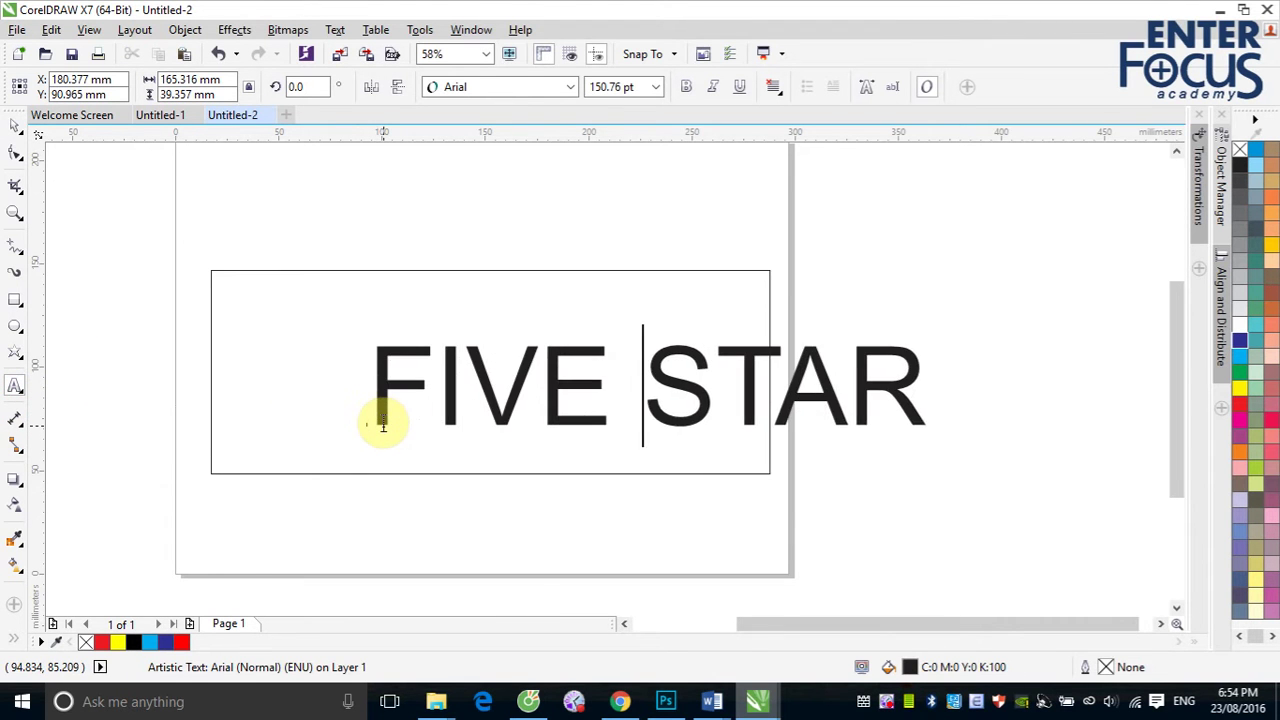
Step: Center the FIVE STAR text in the rectangle and narrow it to about 236 mm wide
left_click(15, 122)
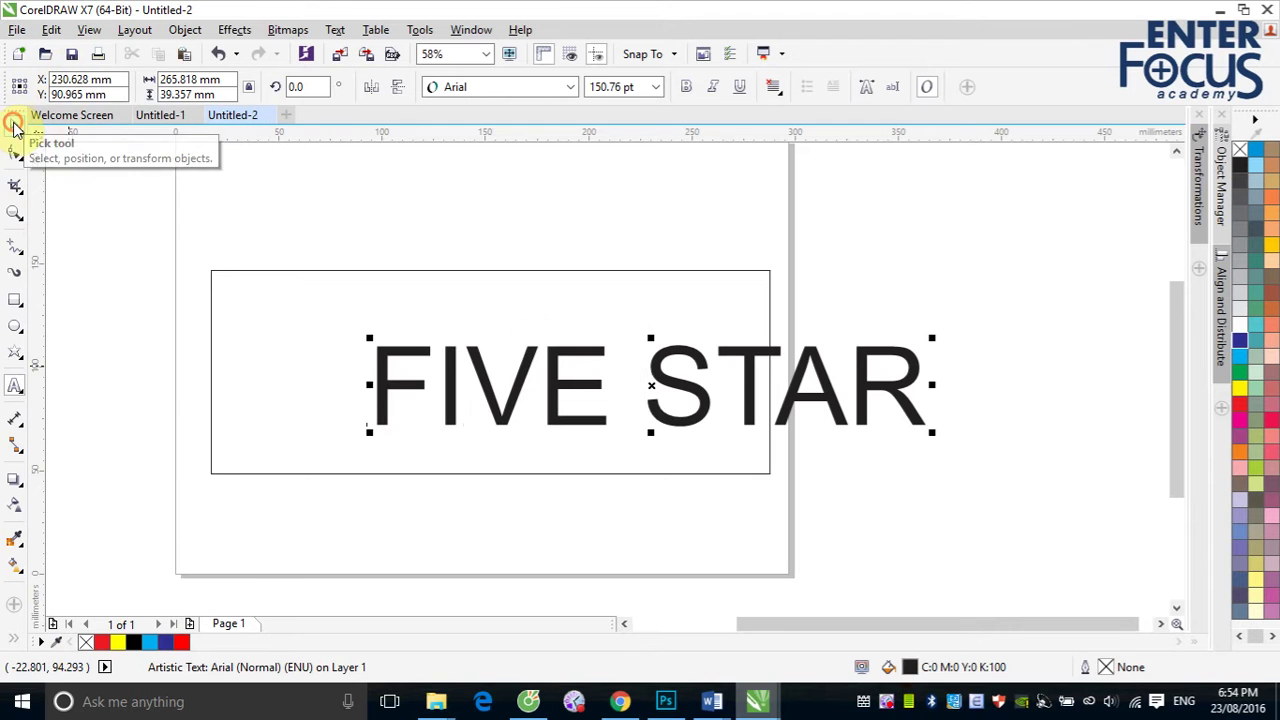
left_click_drag(652, 392, 492, 377)
left_click_drag(772, 381, 740, 381)
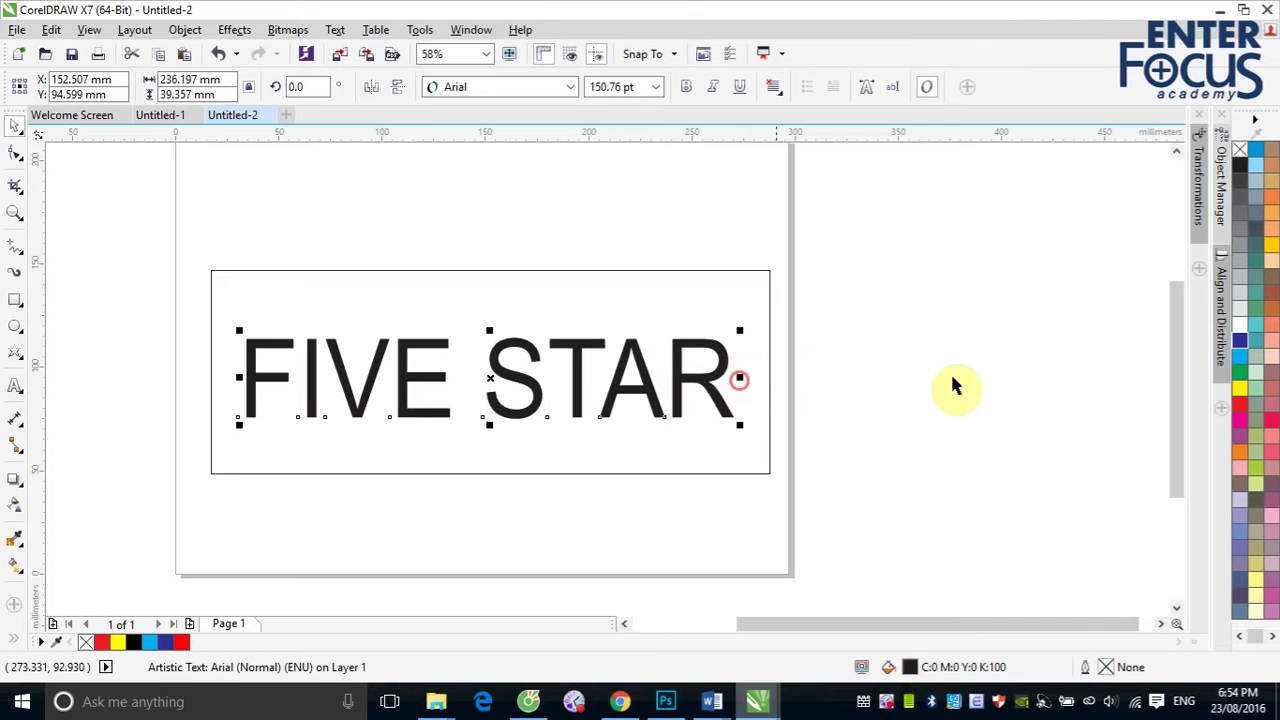
Step: Change the FIVE STAR text to Arial Black and move it back to the middle of the rectangle
left_click(568, 87)
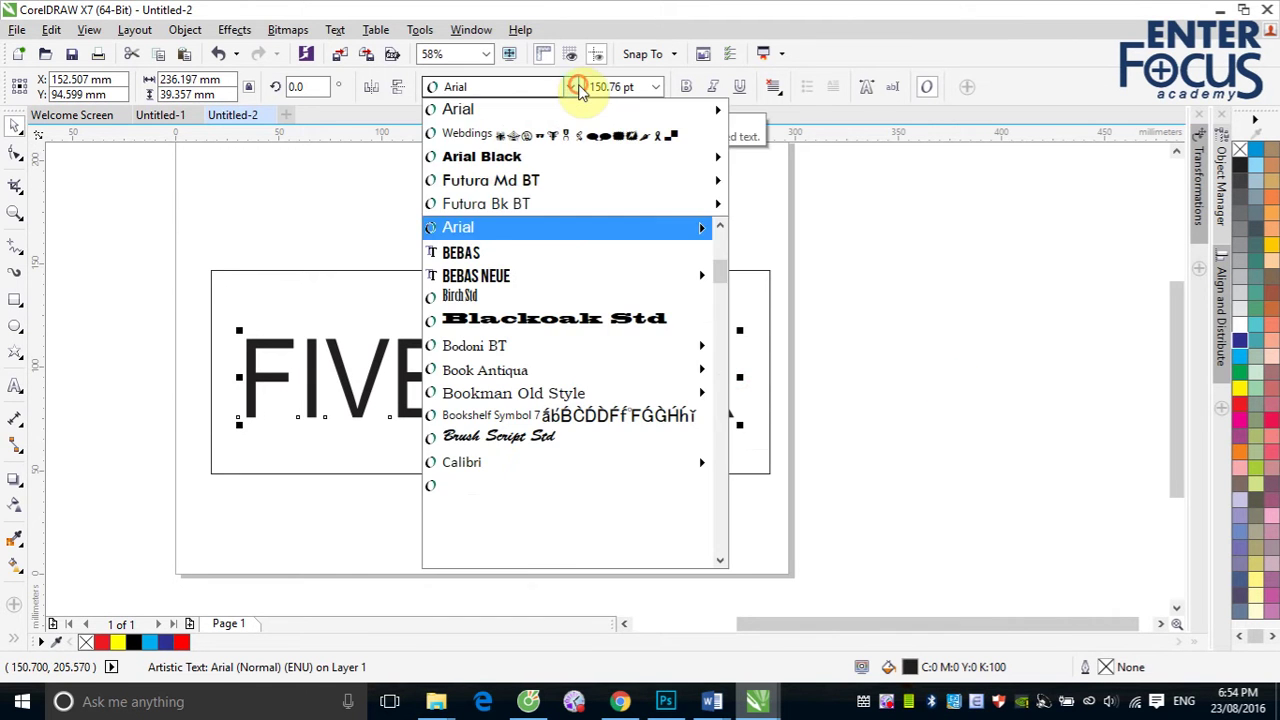
left_click(512, 150)
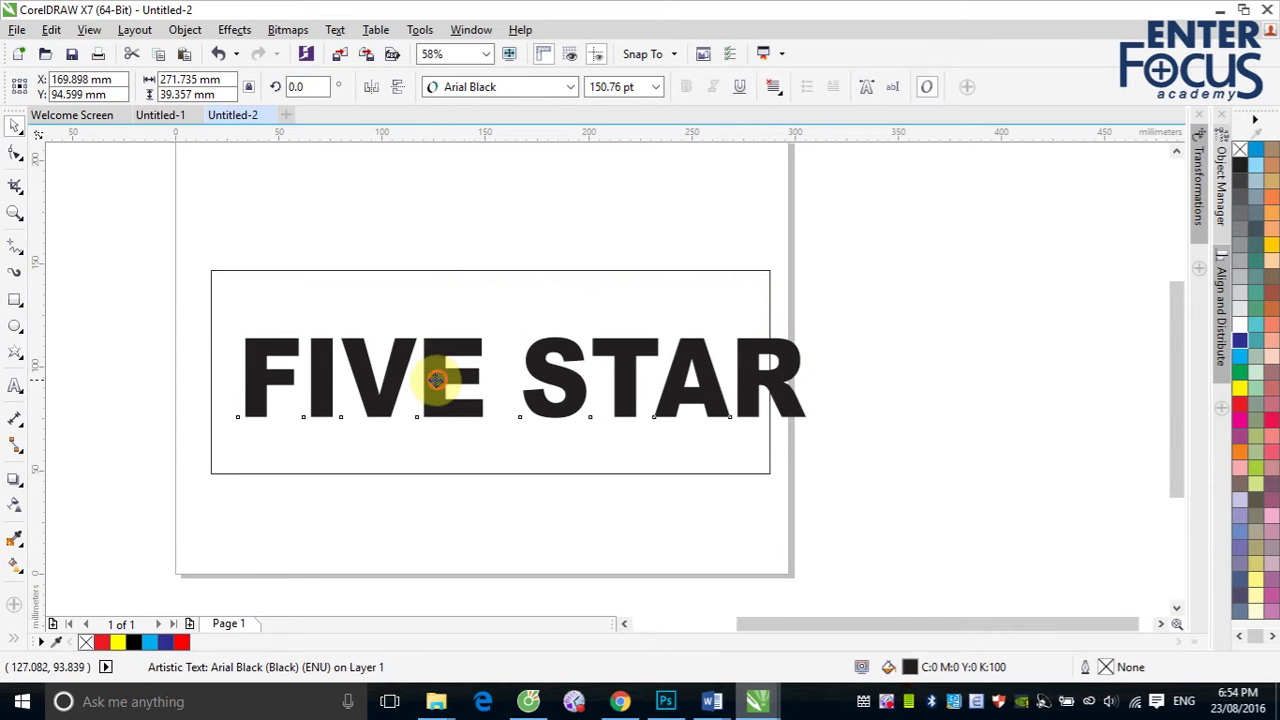
left_click_drag(428, 371, 405, 378)
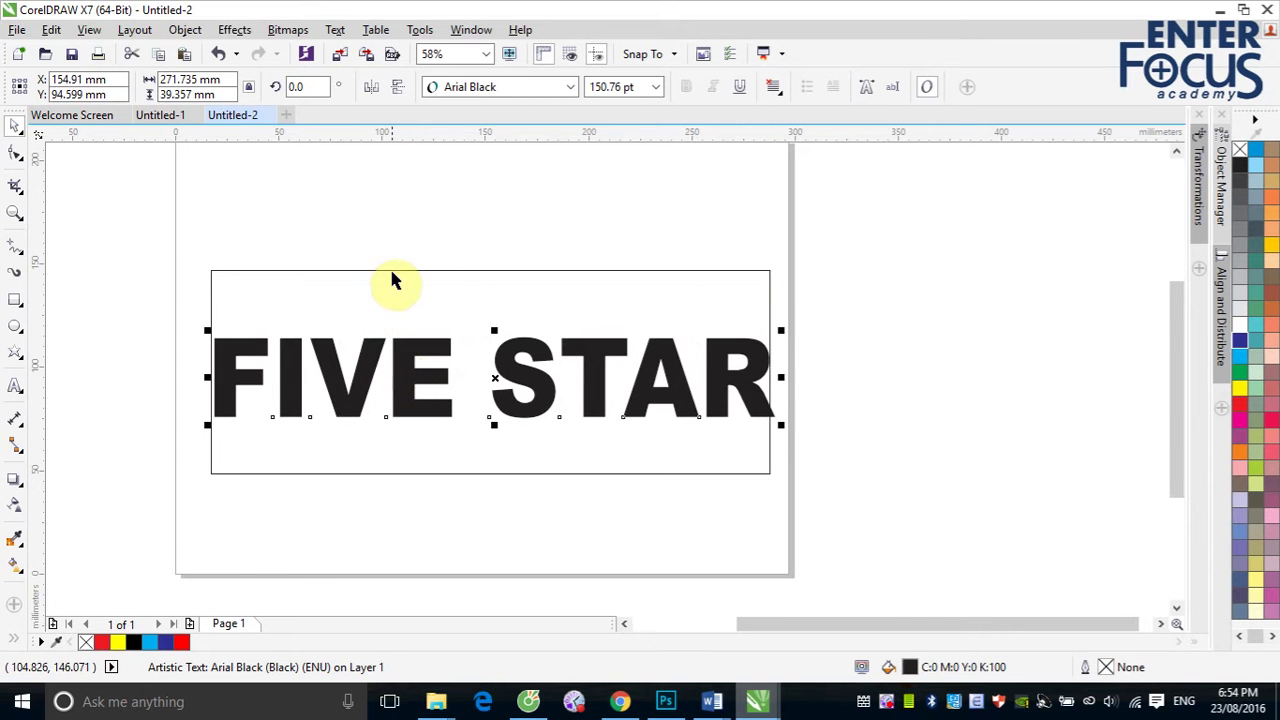
Step: Widen the rectangle symmetrically from its center to about 317 mm and shift the FIVE STAR text slightly toward its center
left_click(394, 270)
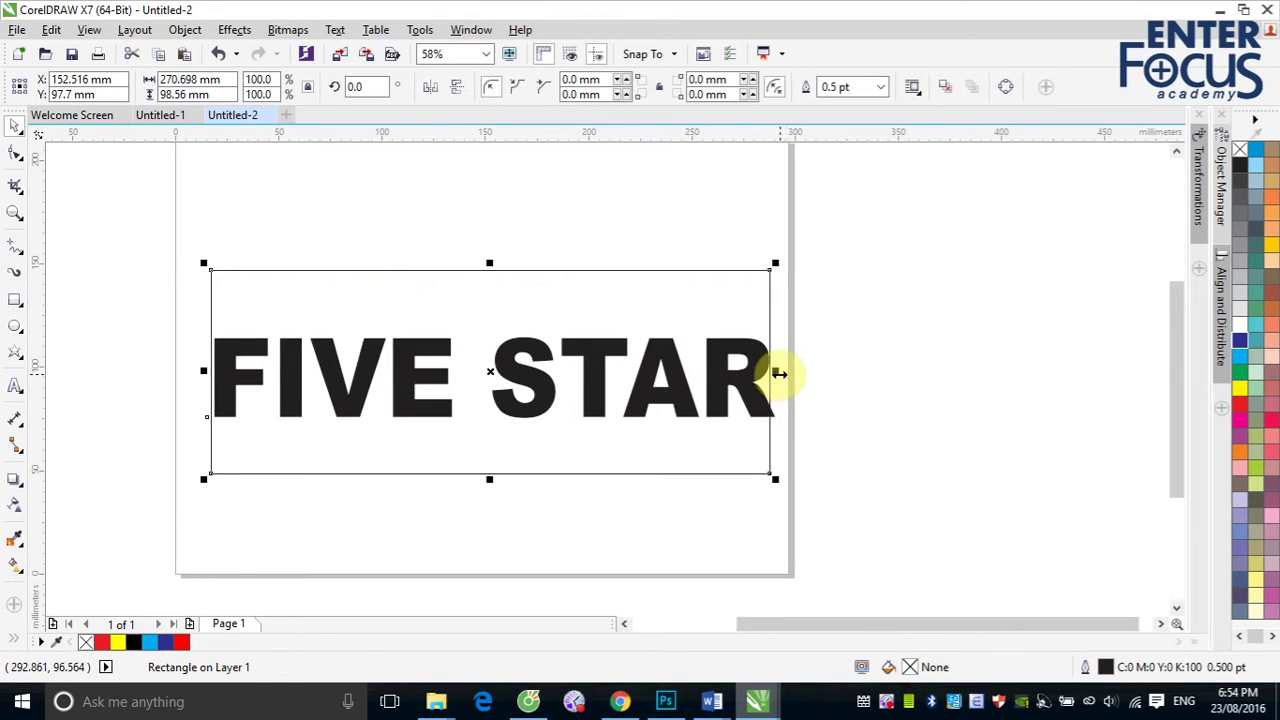
left_click_drag(776, 370, 826, 372)
key("Escape")
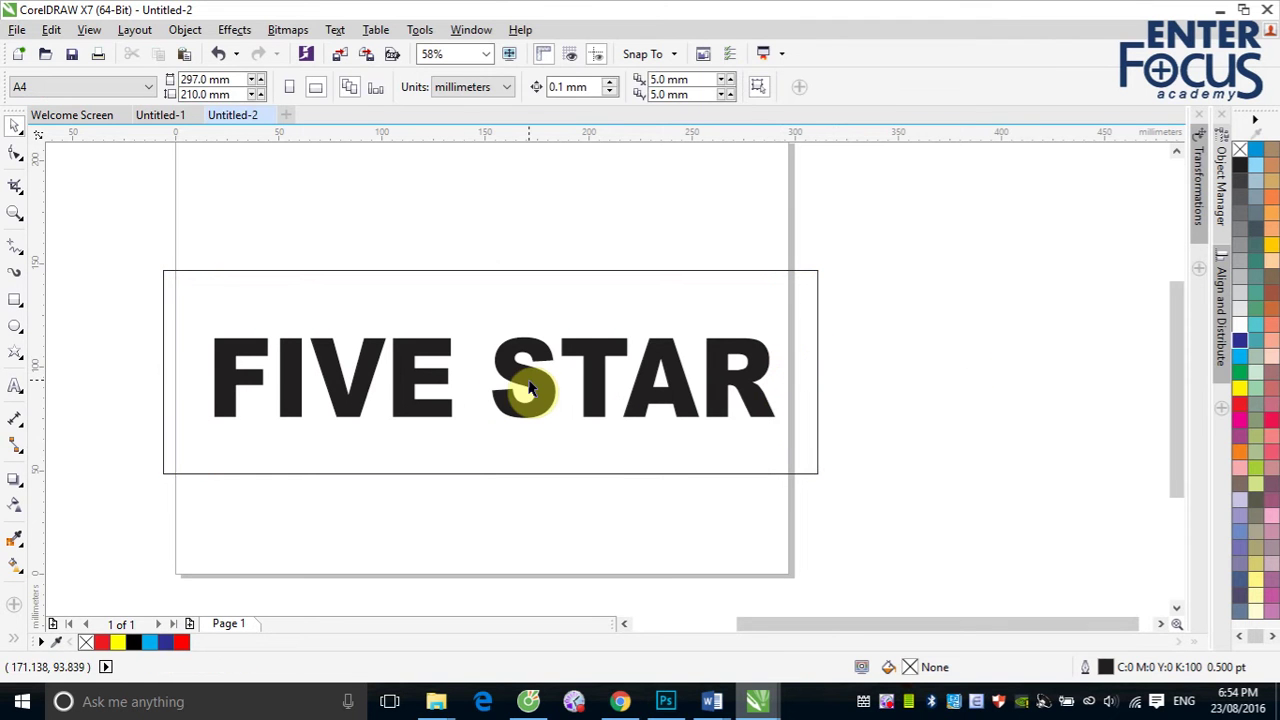
left_click(525, 380)
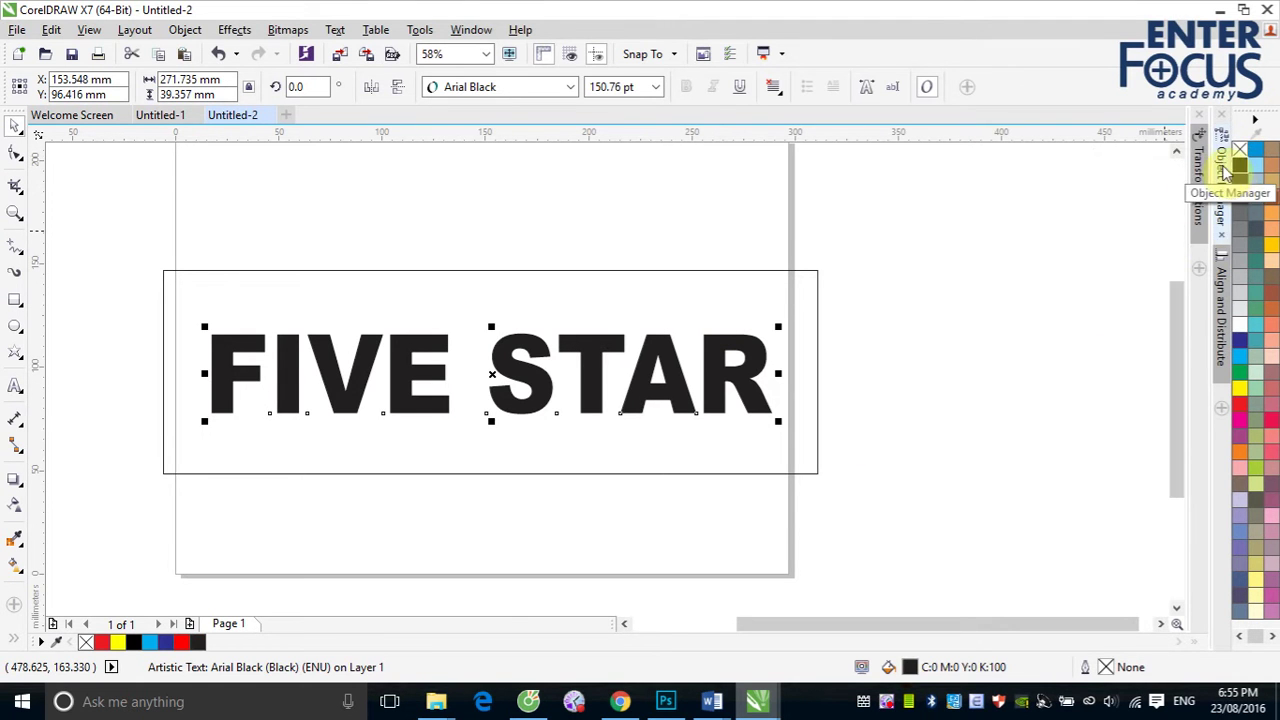
Step: Fill the rectangle behind the text with solid black
left_click(782, 271)
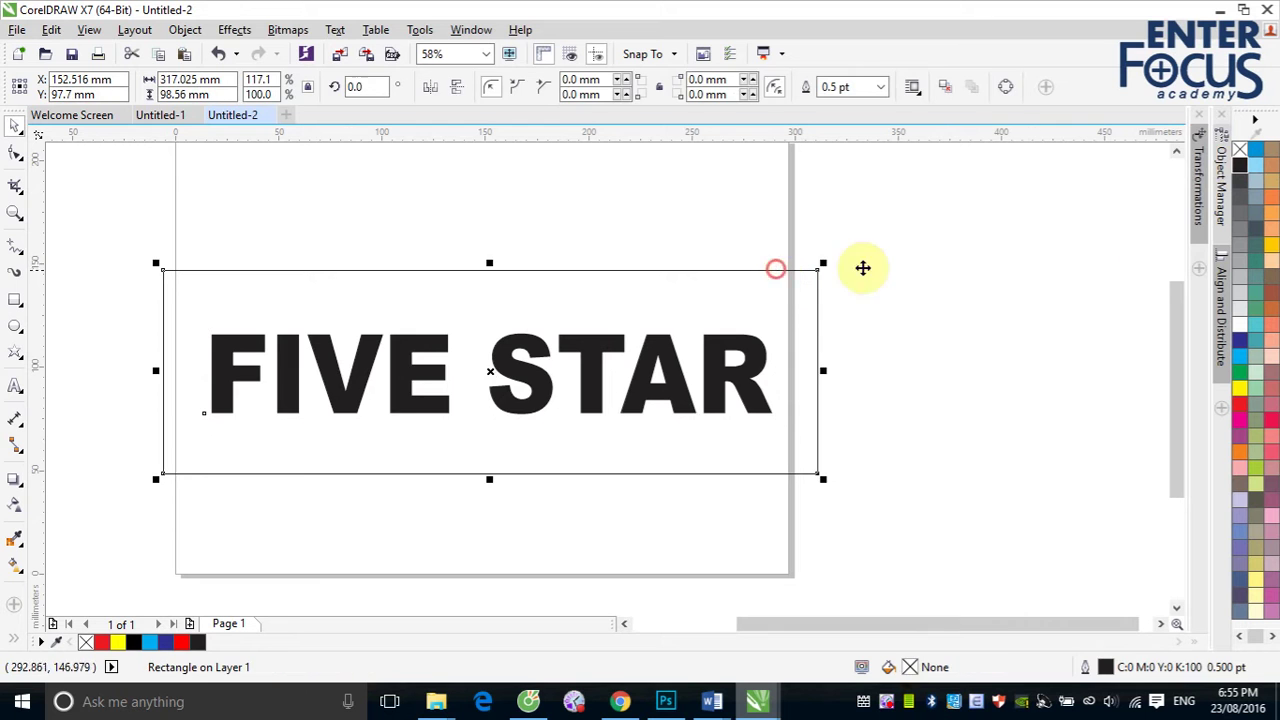
left_click(1240, 165)
left_click(986, 340)
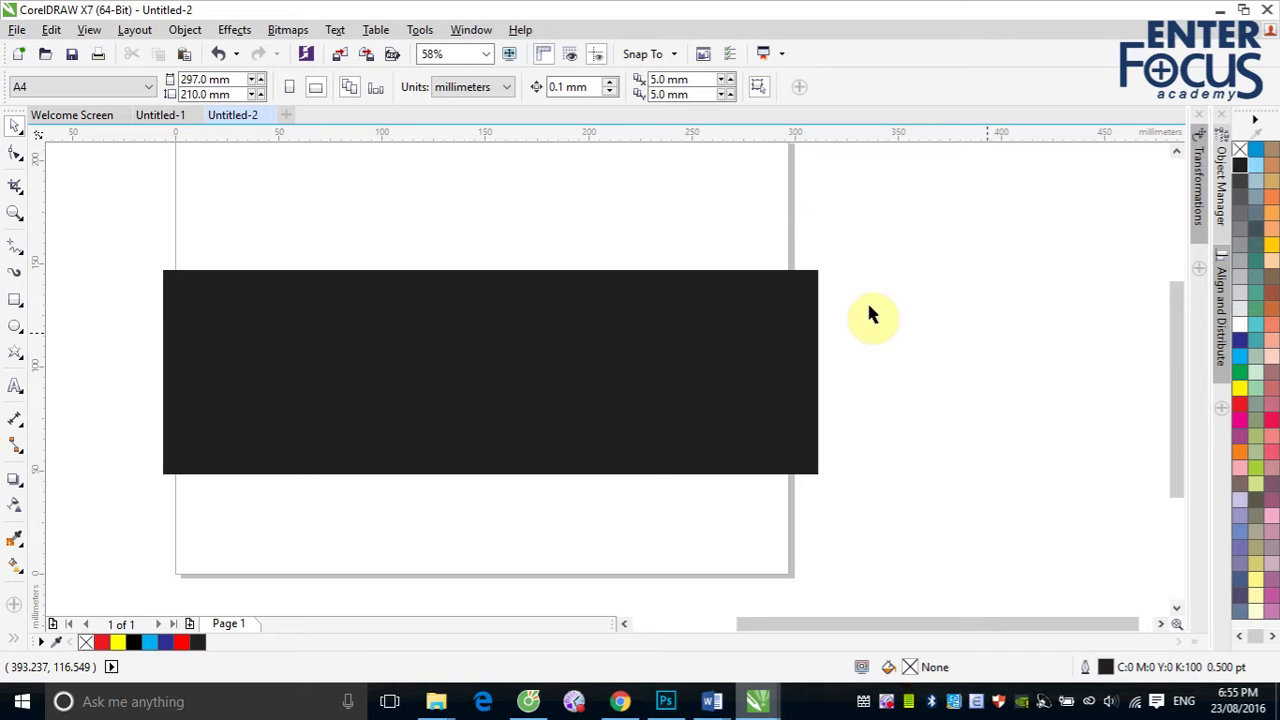
Step: Select only the black FIVE STAR text lying on the black rectangle
left_click(570, 365)
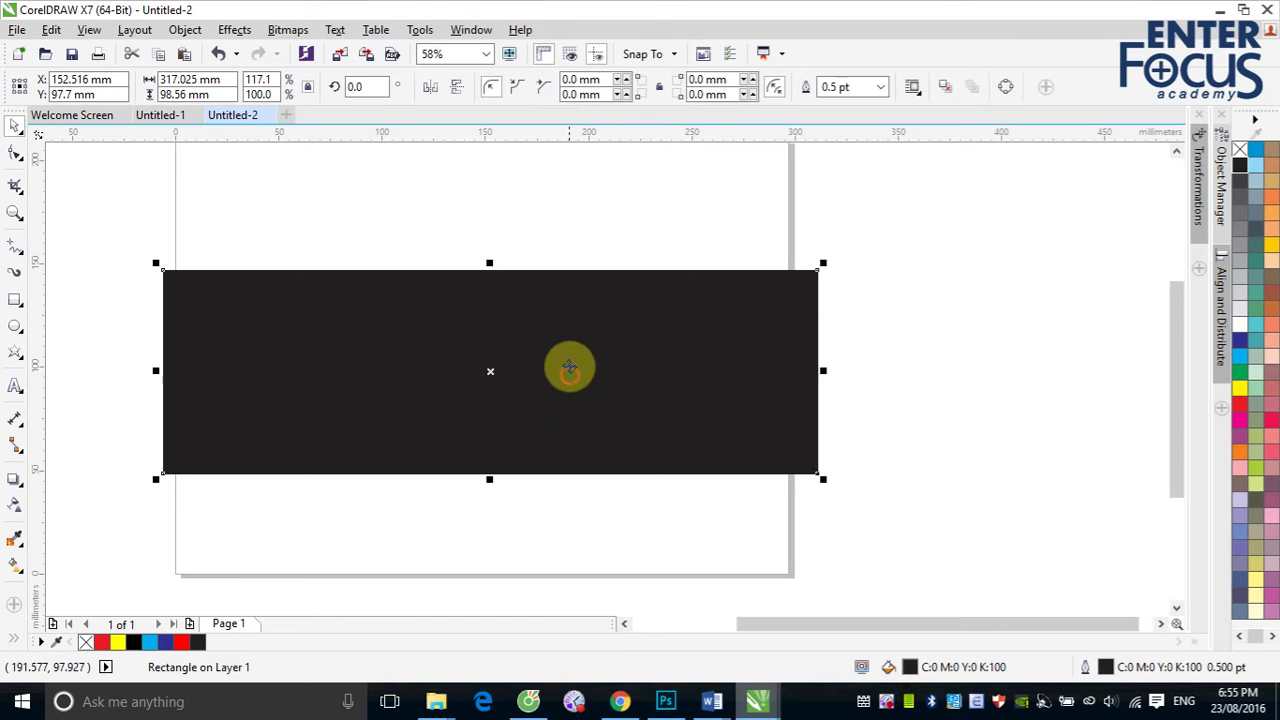
left_click(509, 205)
left_click(467, 371)
left_click(417, 390)
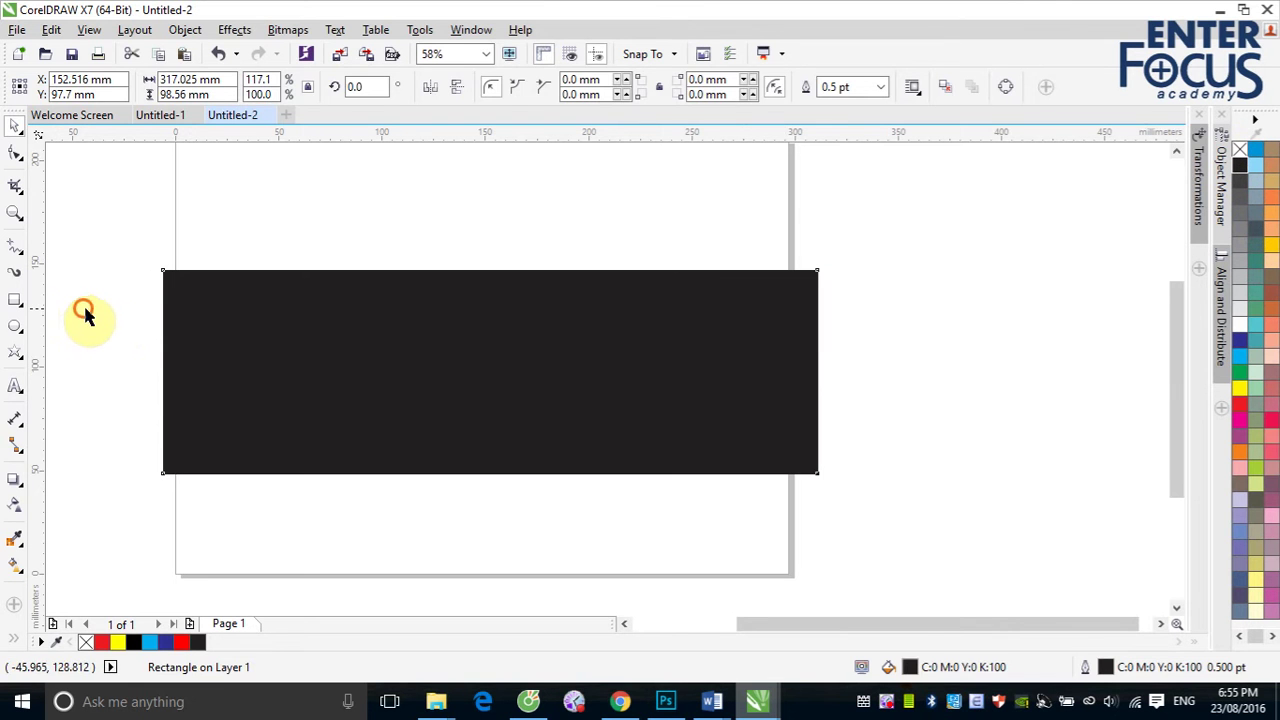
left_click_drag(134, 294, 963, 471)
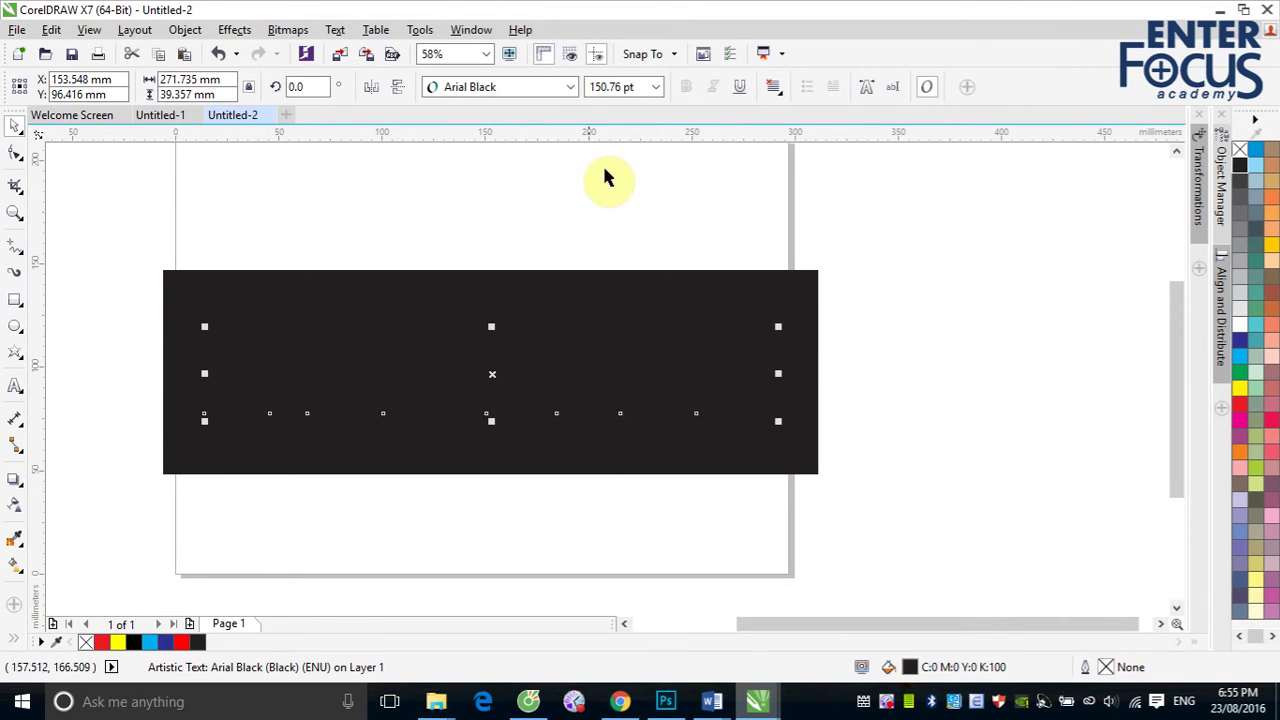
Step: Give the FIVE STAR text a cyan drop shadow with zero offset and the Normal merge mode
left_click(14, 480)
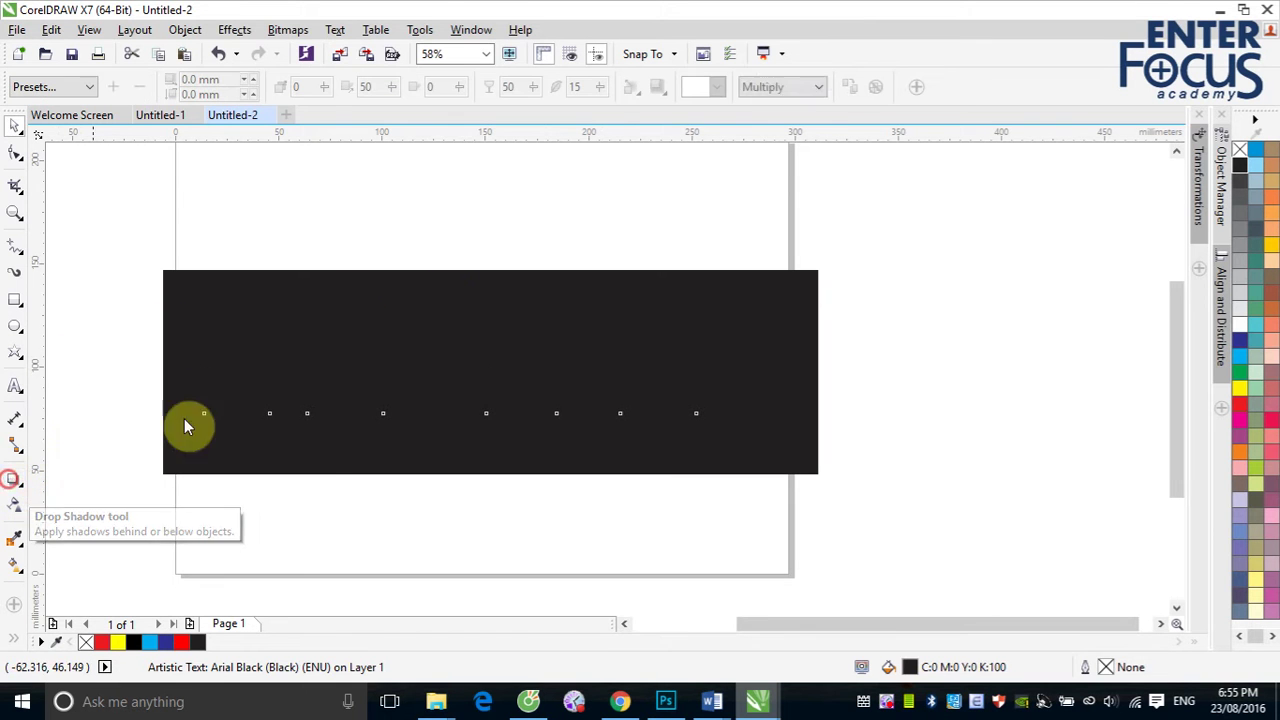
left_click_drag(487, 378, 762, 376)
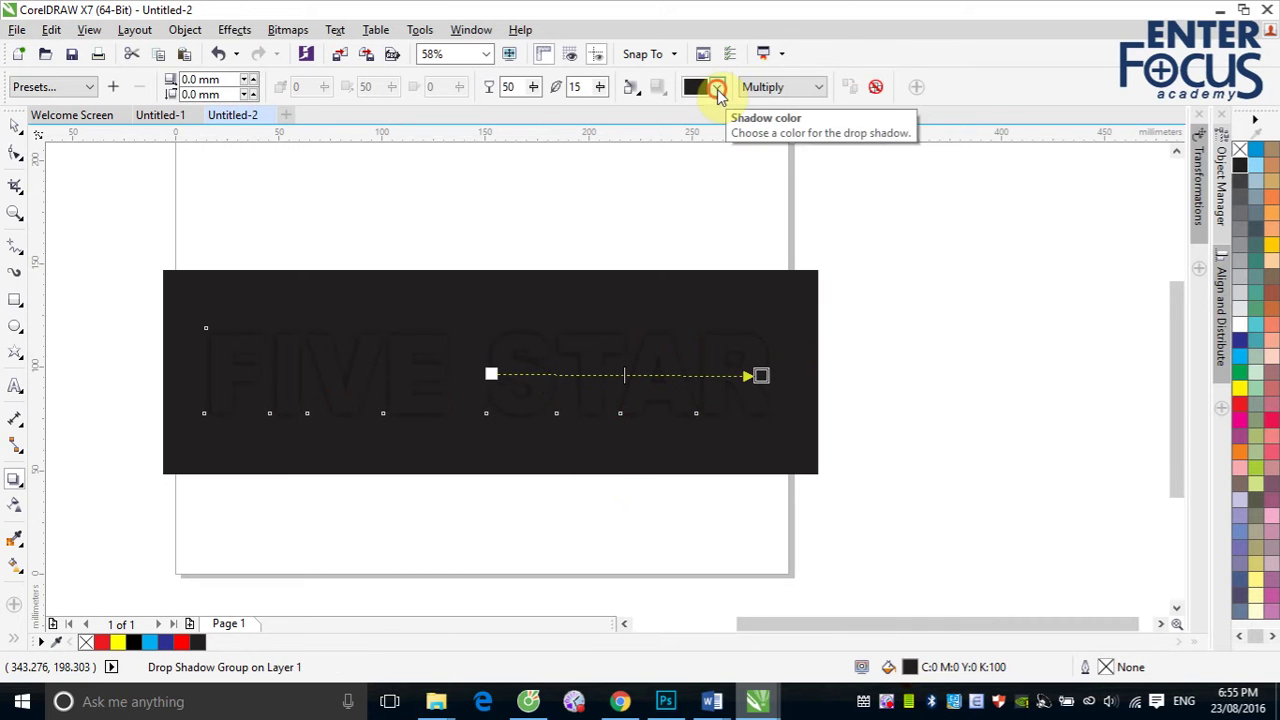
left_click(710, 87)
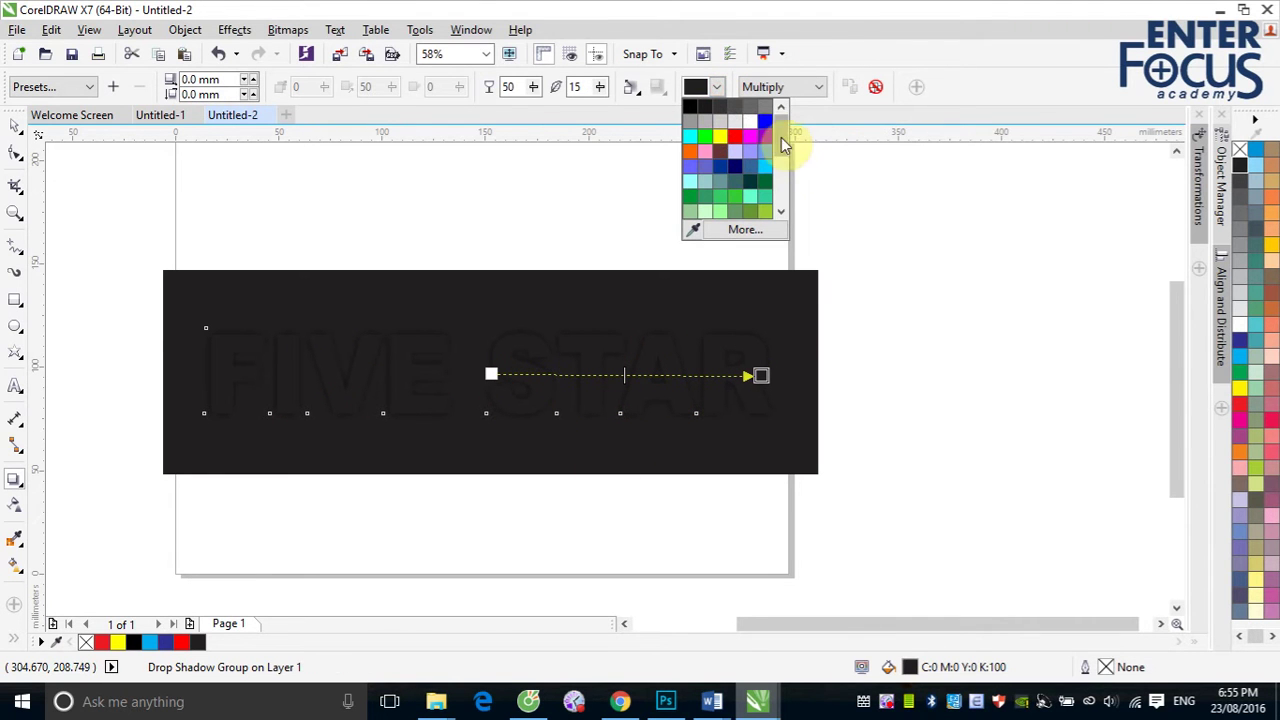
left_click(689, 181)
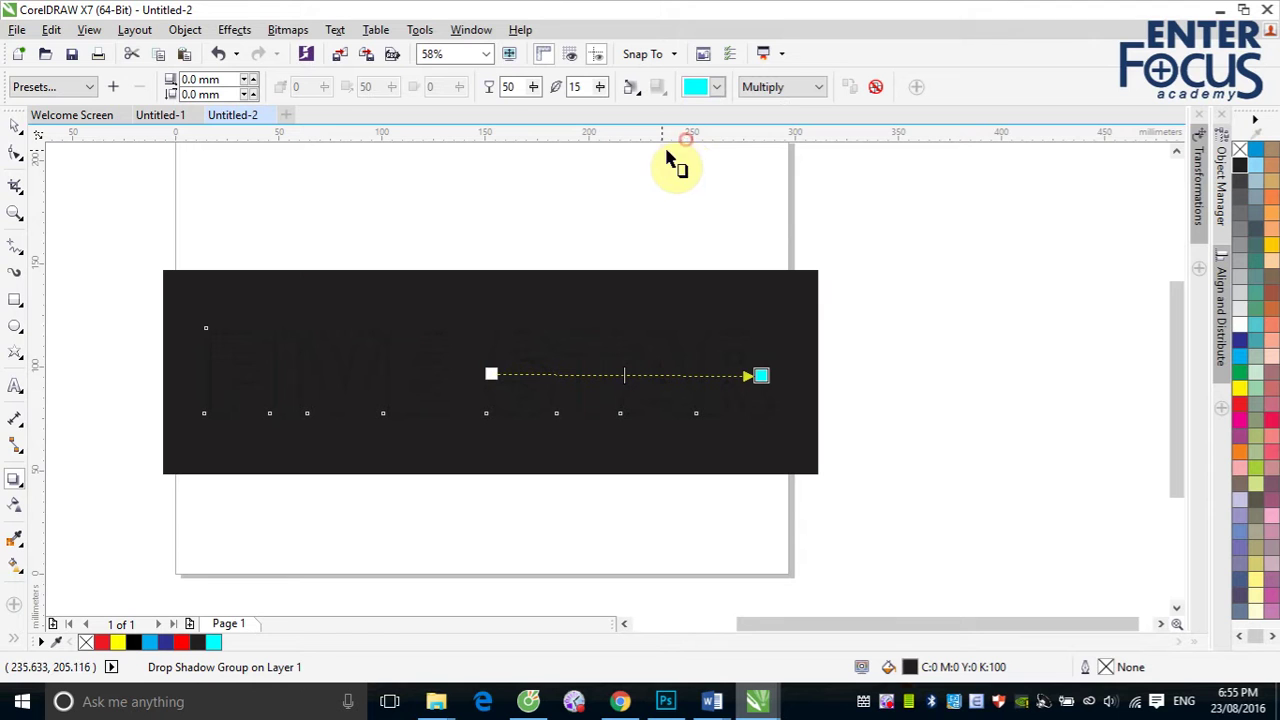
left_click(818, 88)
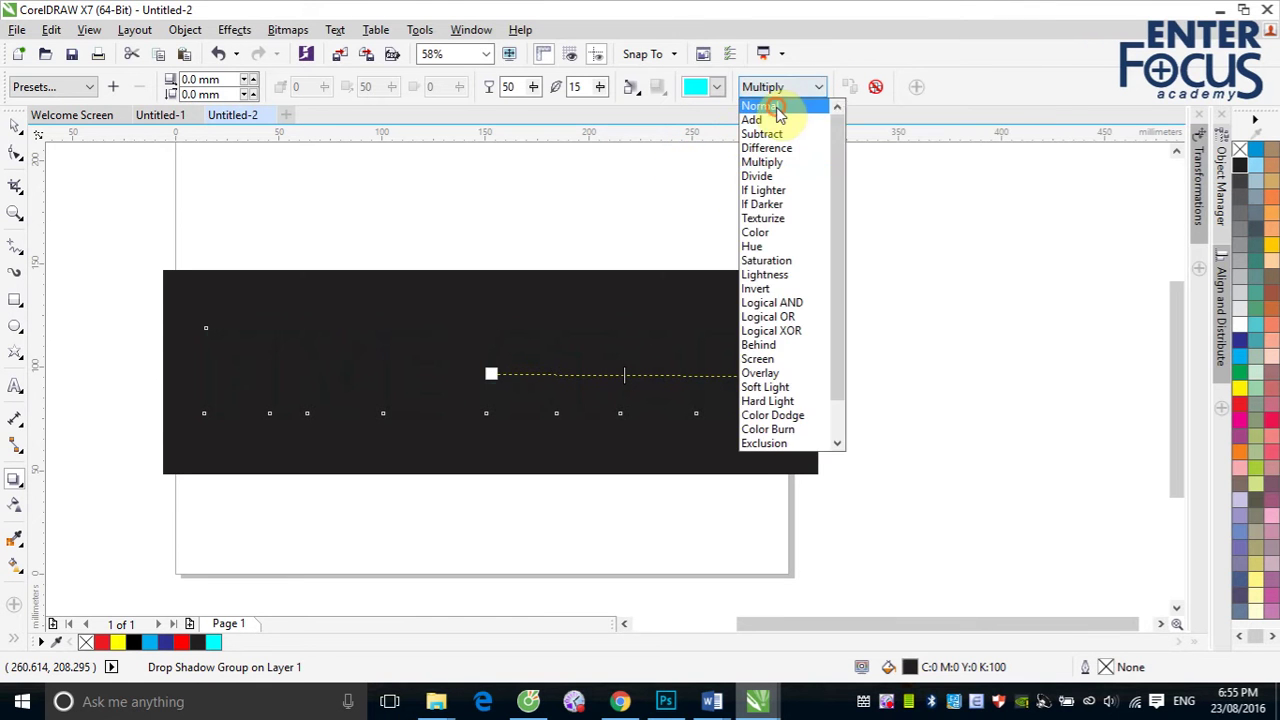
left_click(800, 105)
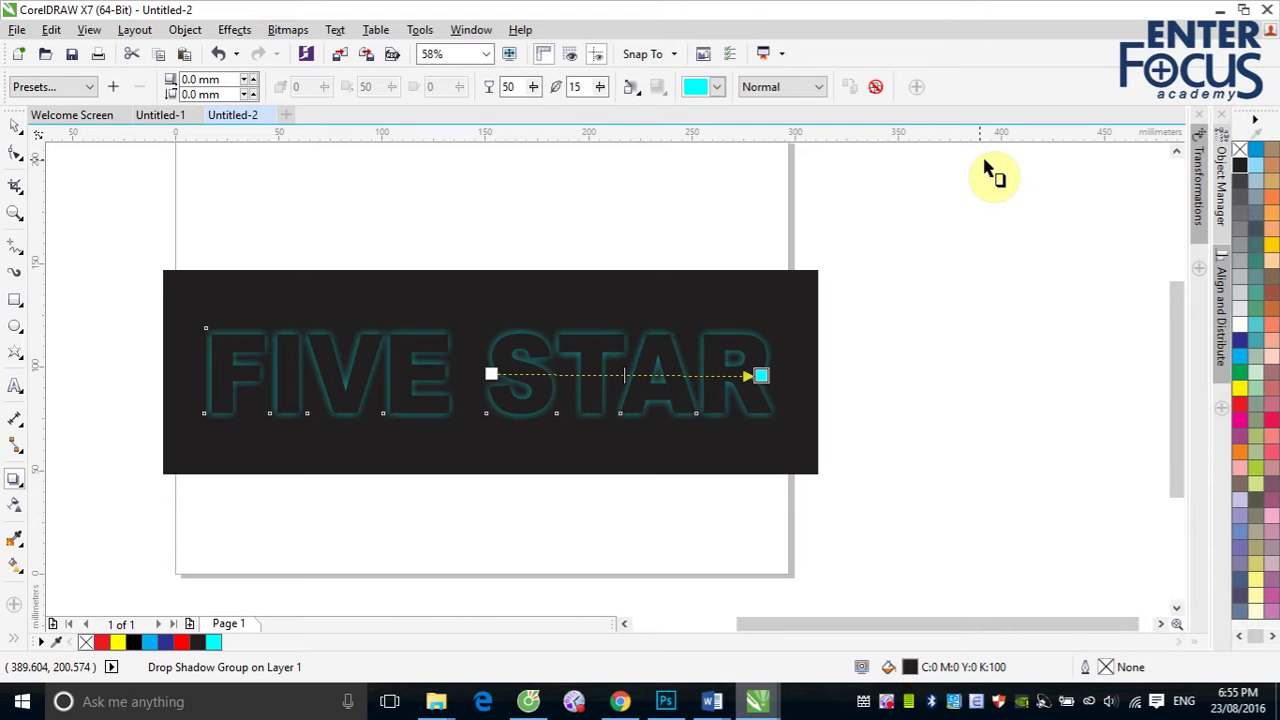
Step: Set the text shadow's opacity to 77 and its feathering to 32, and deselect it
left_click(533, 87)
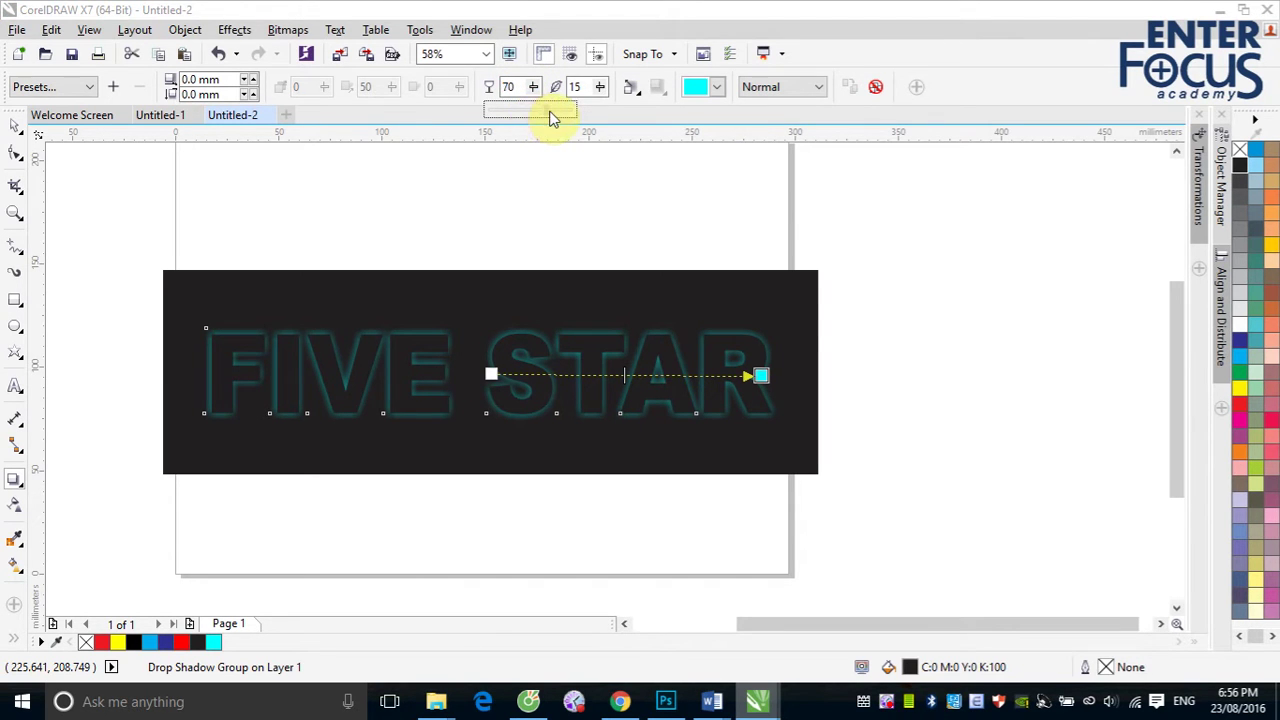
left_click_drag(553, 118, 556, 117)
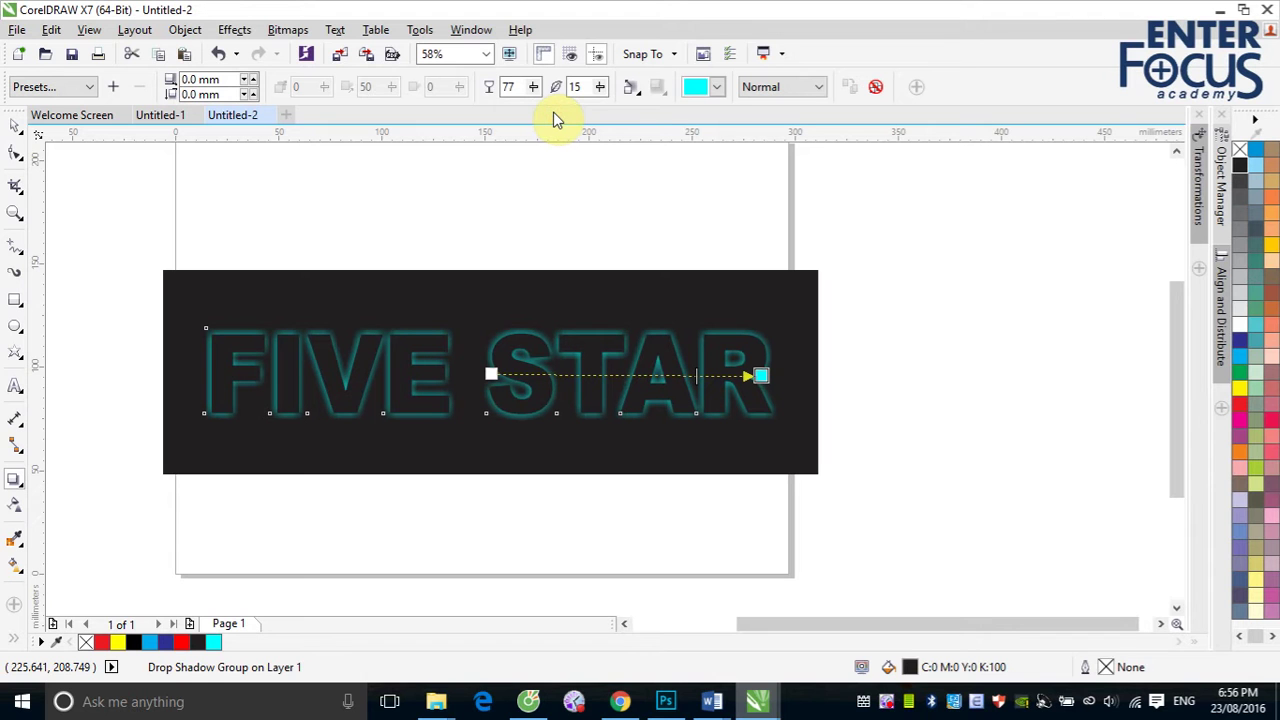
left_click(600, 87)
left_click_drag(598, 112, 614, 115)
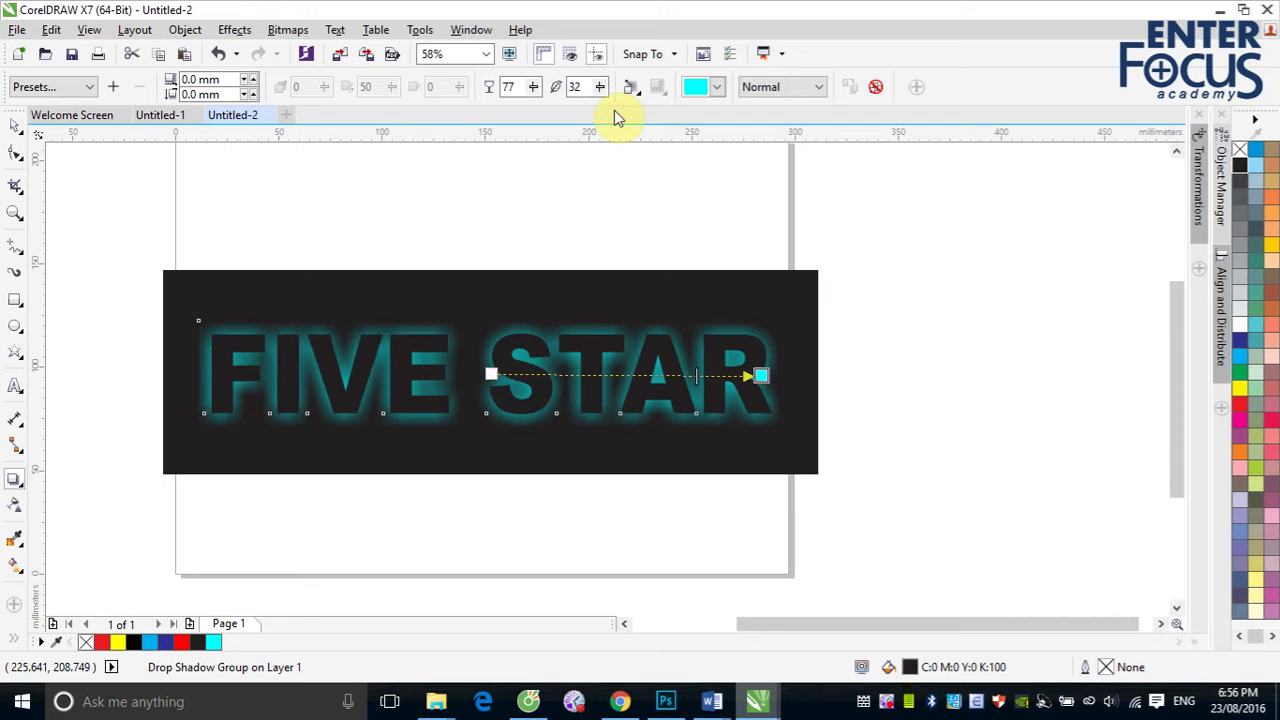
left_click(15, 125)
left_click(1024, 322)
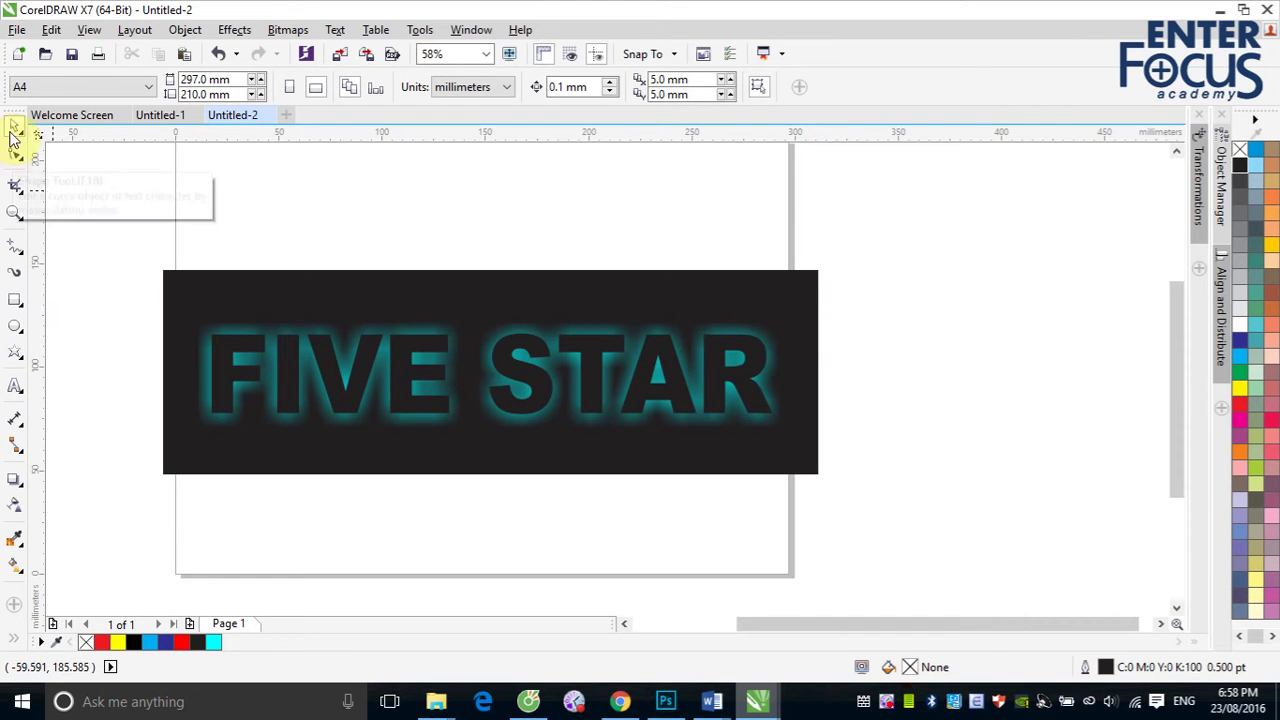
Step: Create a new A4 portrait document and draw a circle about 138 mm in diameter in the page's lower half
key("ctrl+n")
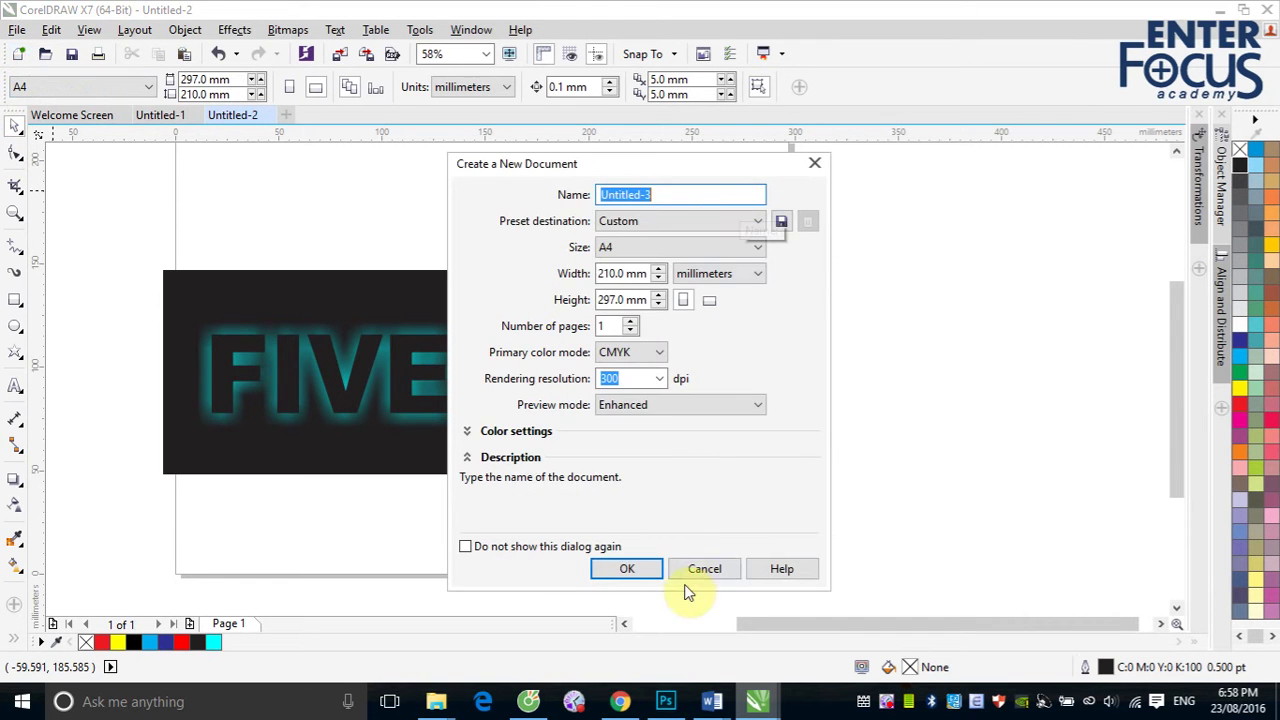
left_click(633, 571)
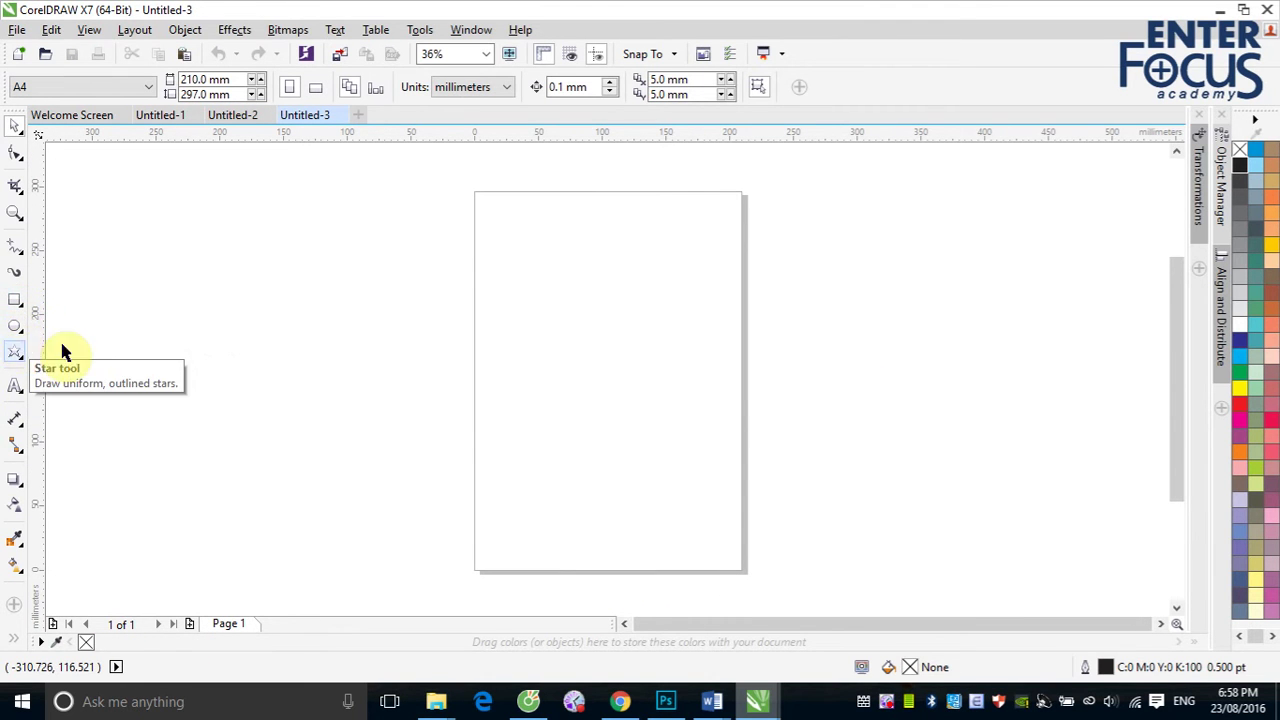
left_click(15, 326)
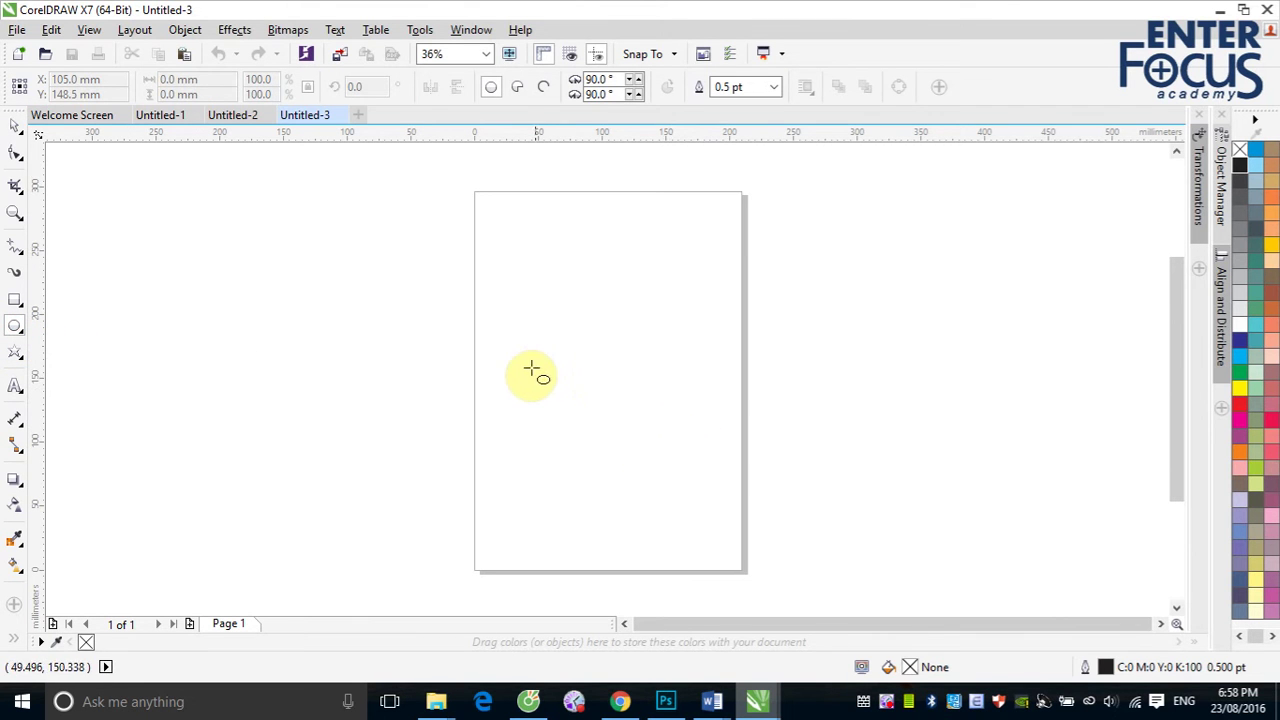
left_click_drag(520, 357, 698, 532)
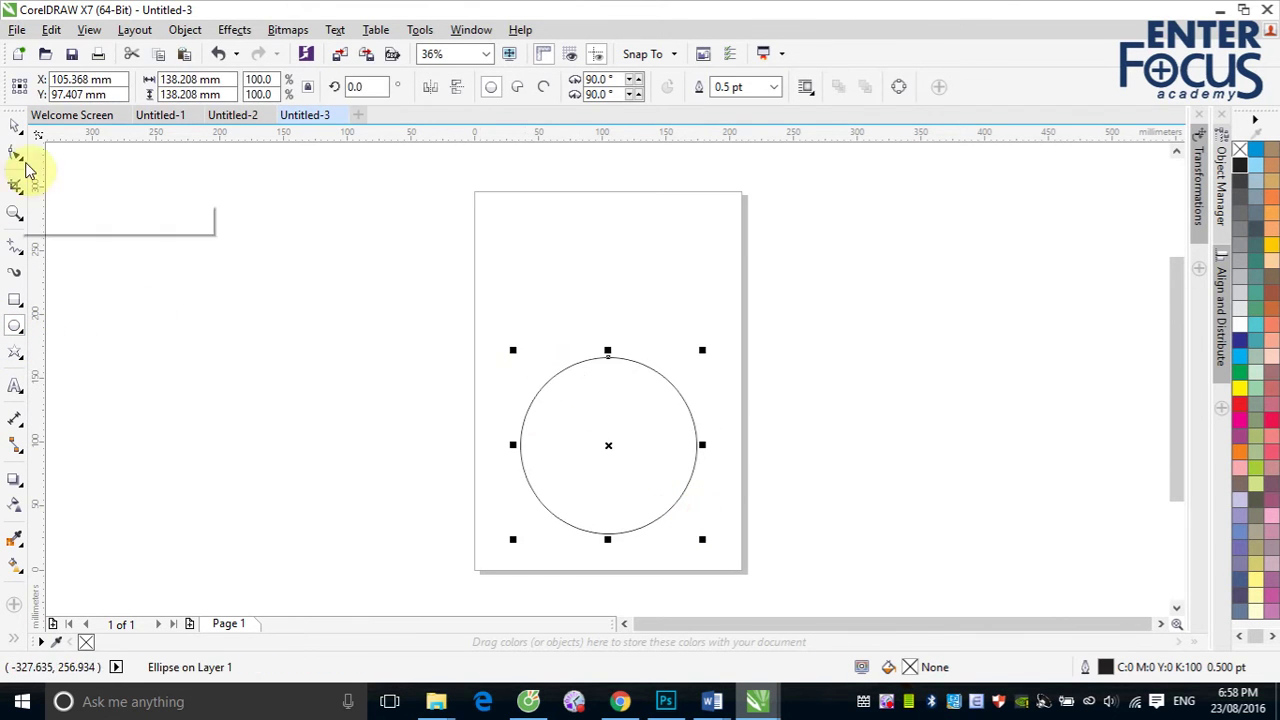
left_click(15, 125)
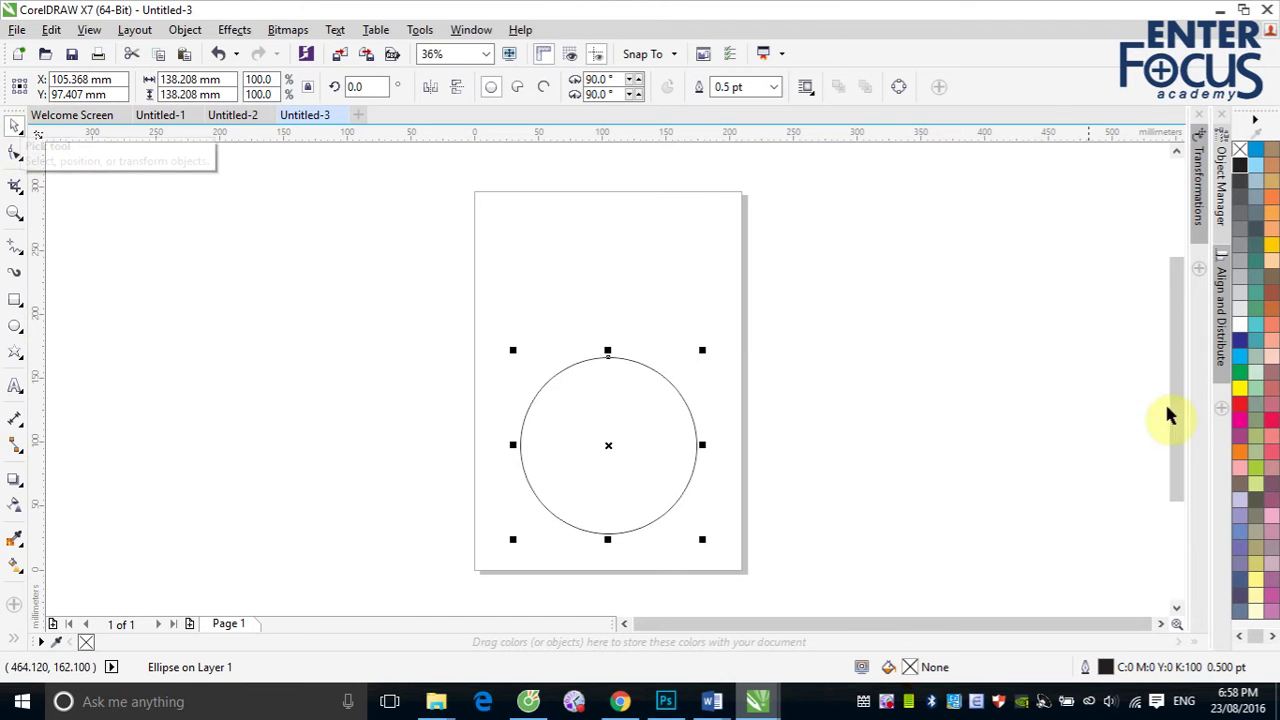
Step: Fill the circle with red and remove its outline
left_click(1240, 404)
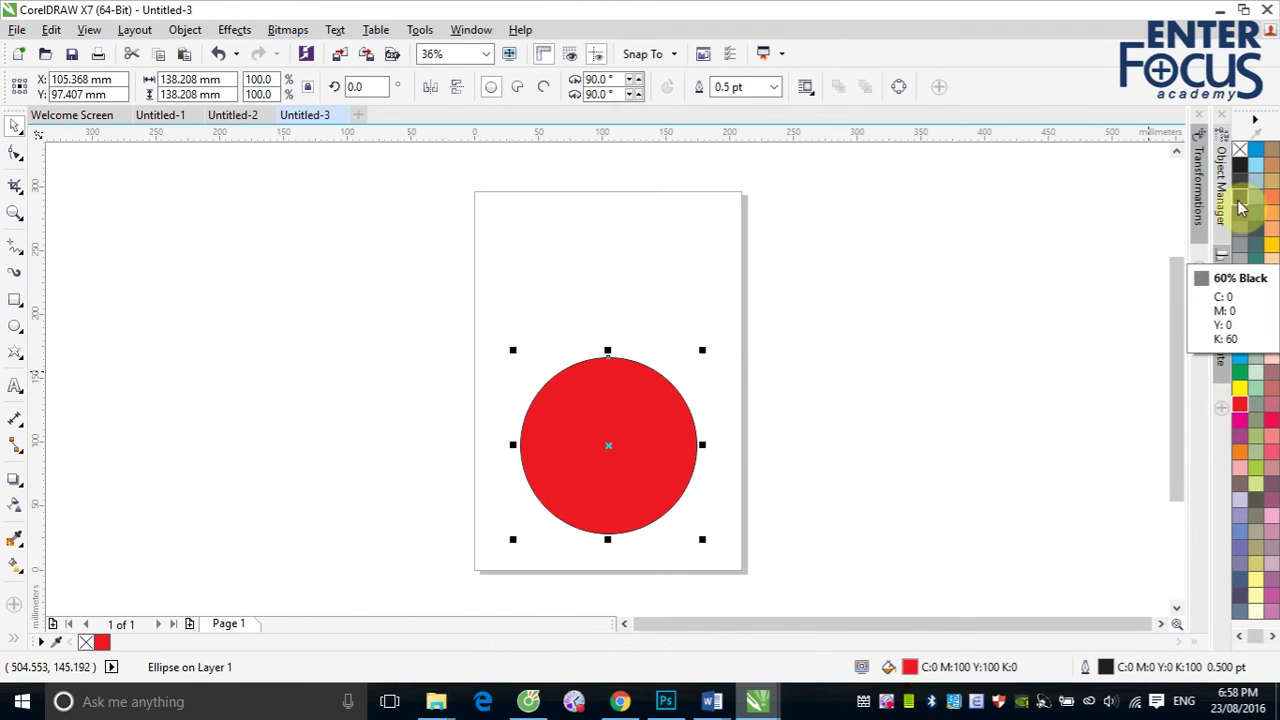
left_click(1240, 151)
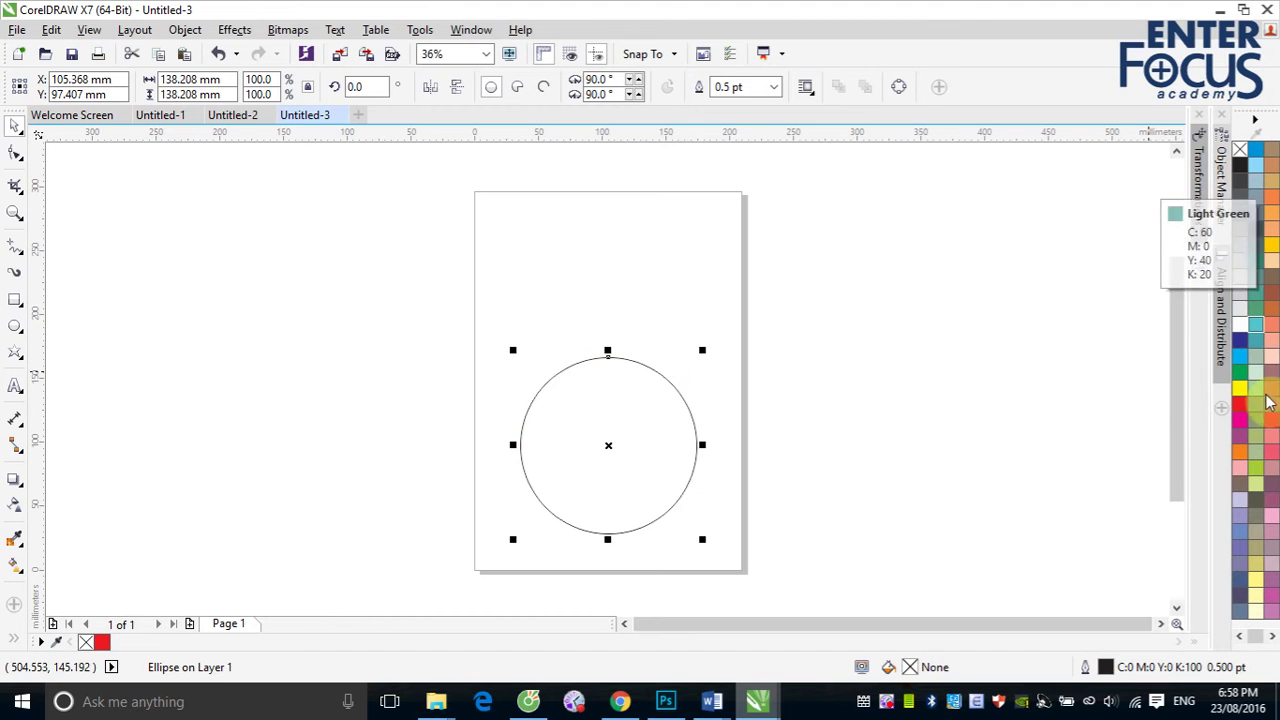
left_click(1240, 404)
right_click(1240, 151)
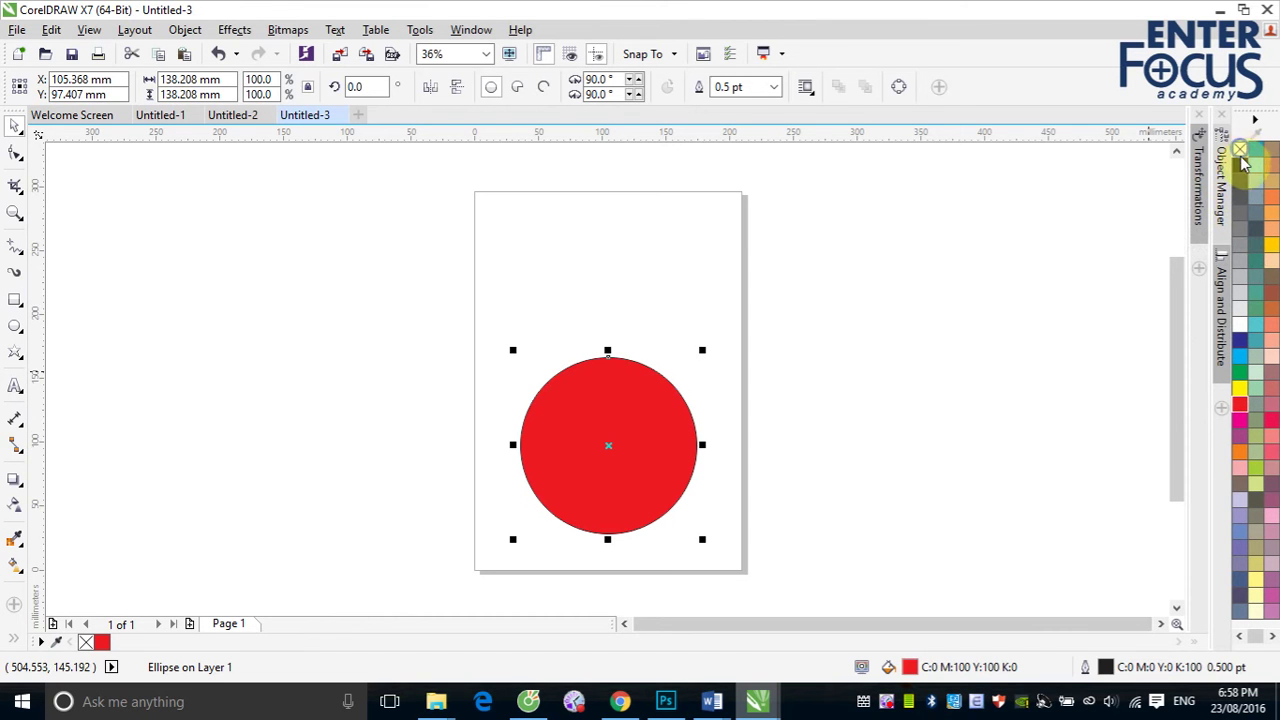
left_click(1123, 229)
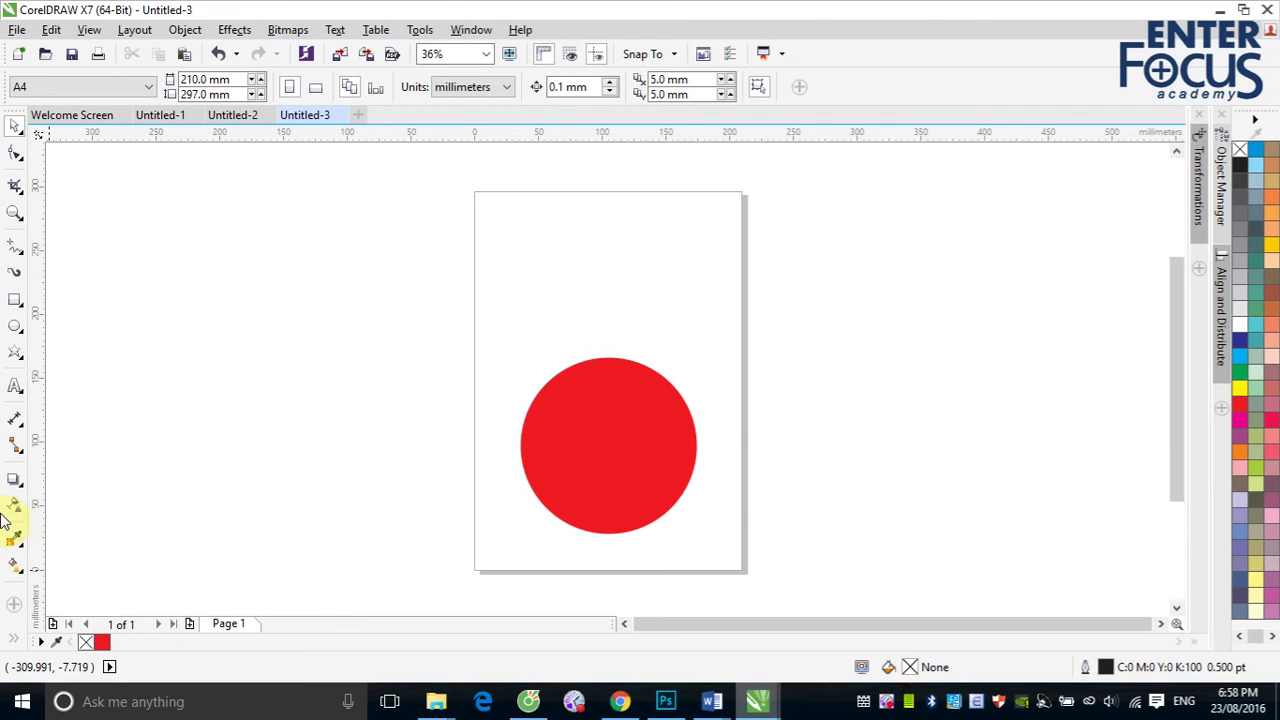
Step: Draw a second circle about 110 mm in diameter beside the page, left of the red one, and fill it with blue
left_click(22, 332)
left_click_drag(200, 345, 353, 497)
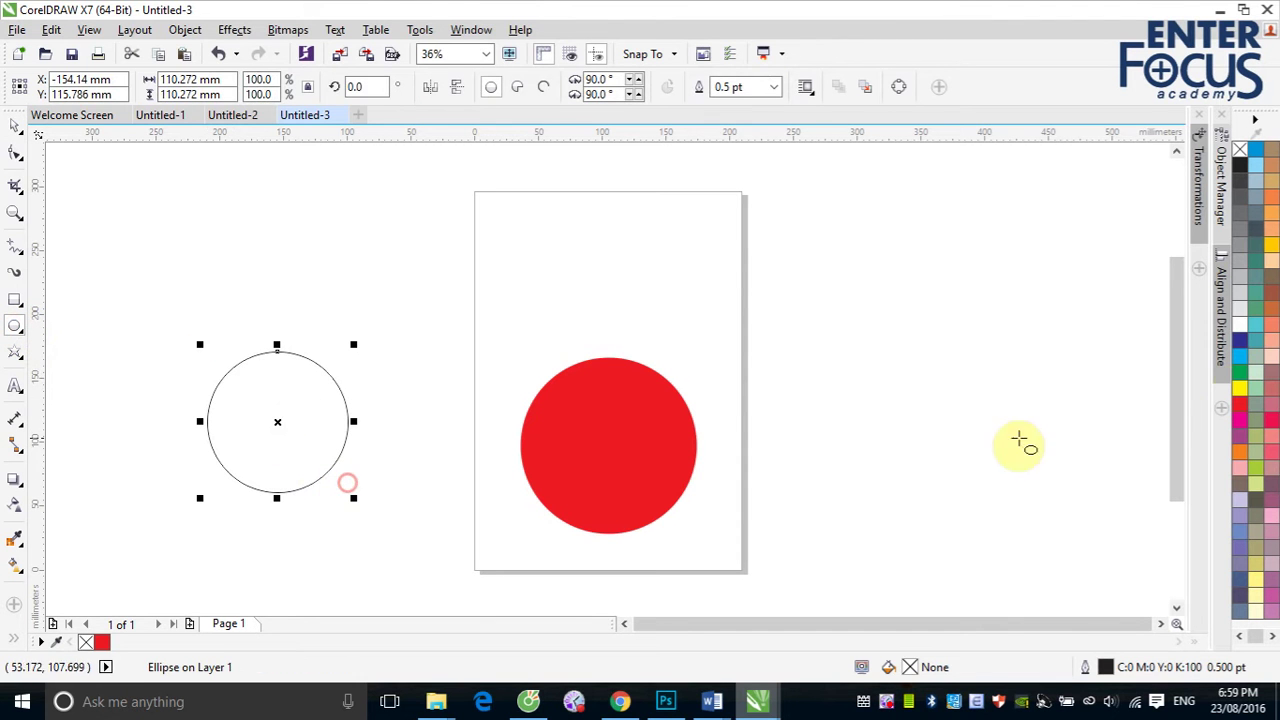
left_click(1240, 340)
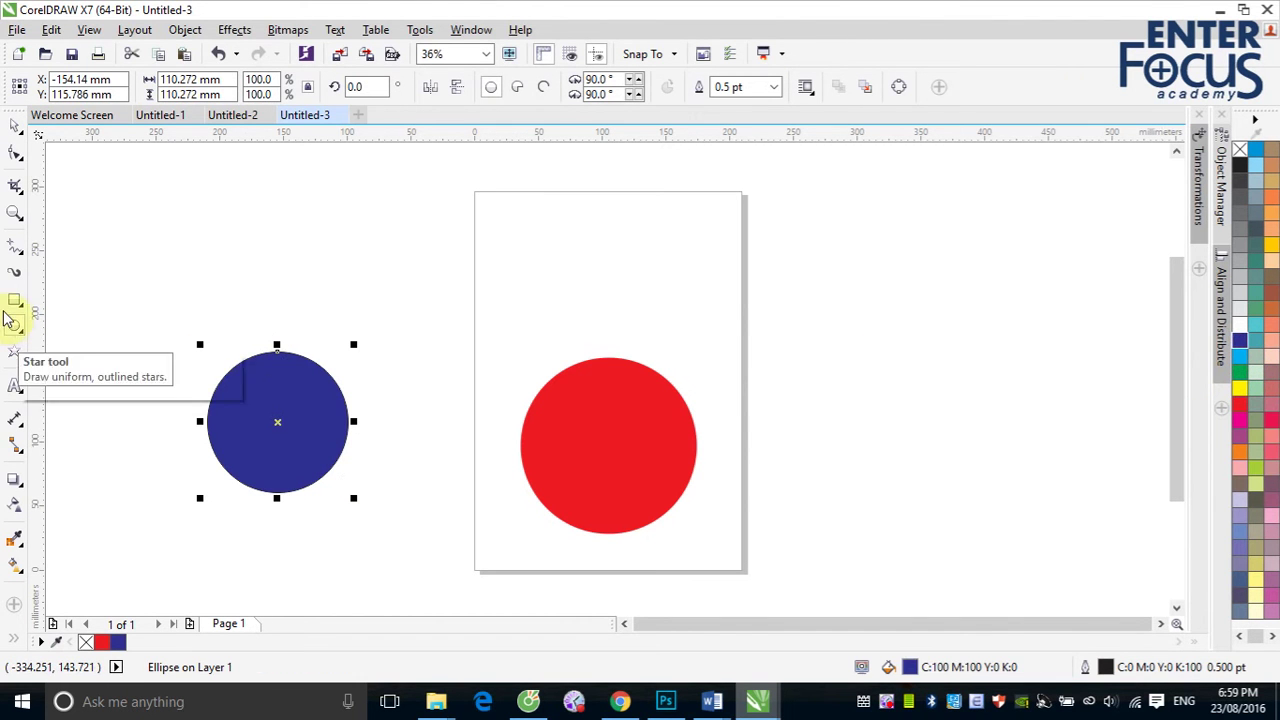
Step: Cast a drop shadow from the blue circle onto the red circle, coloured white with Normal merge mode
left_click(14, 480)
left_click_drag(294, 429, 697, 460)
left_click(714, 87)
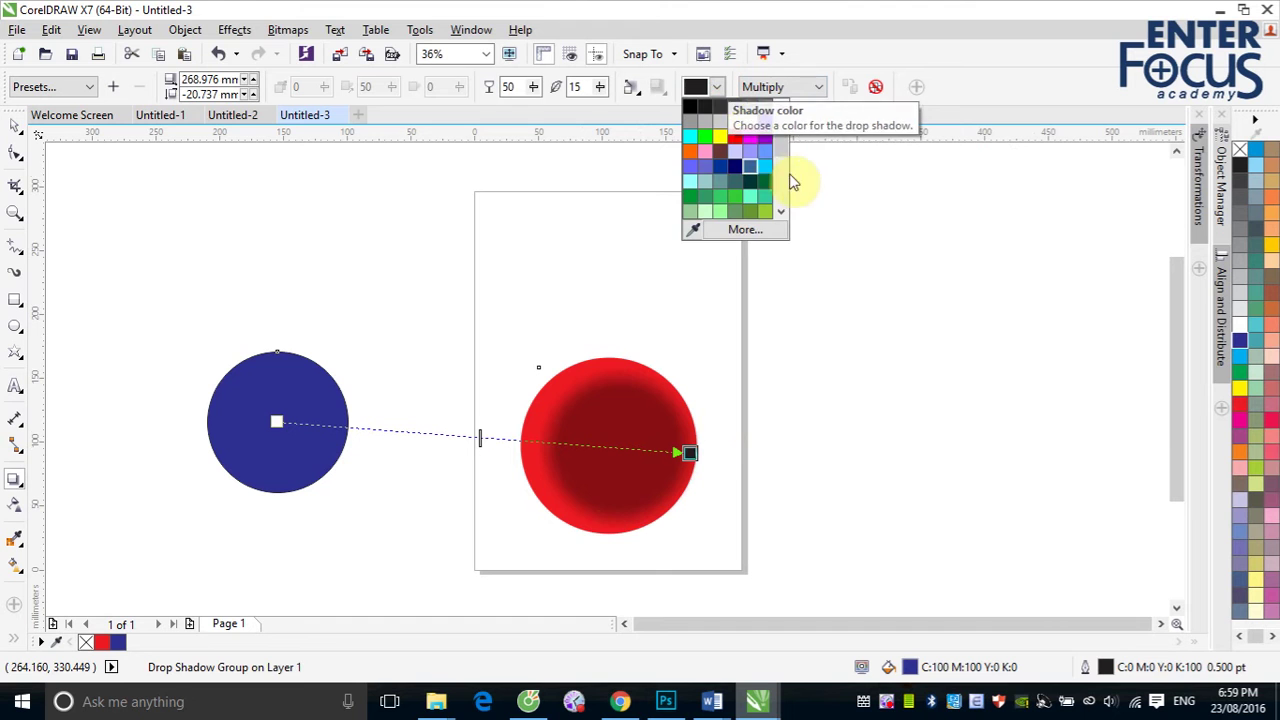
left_click(755, 125)
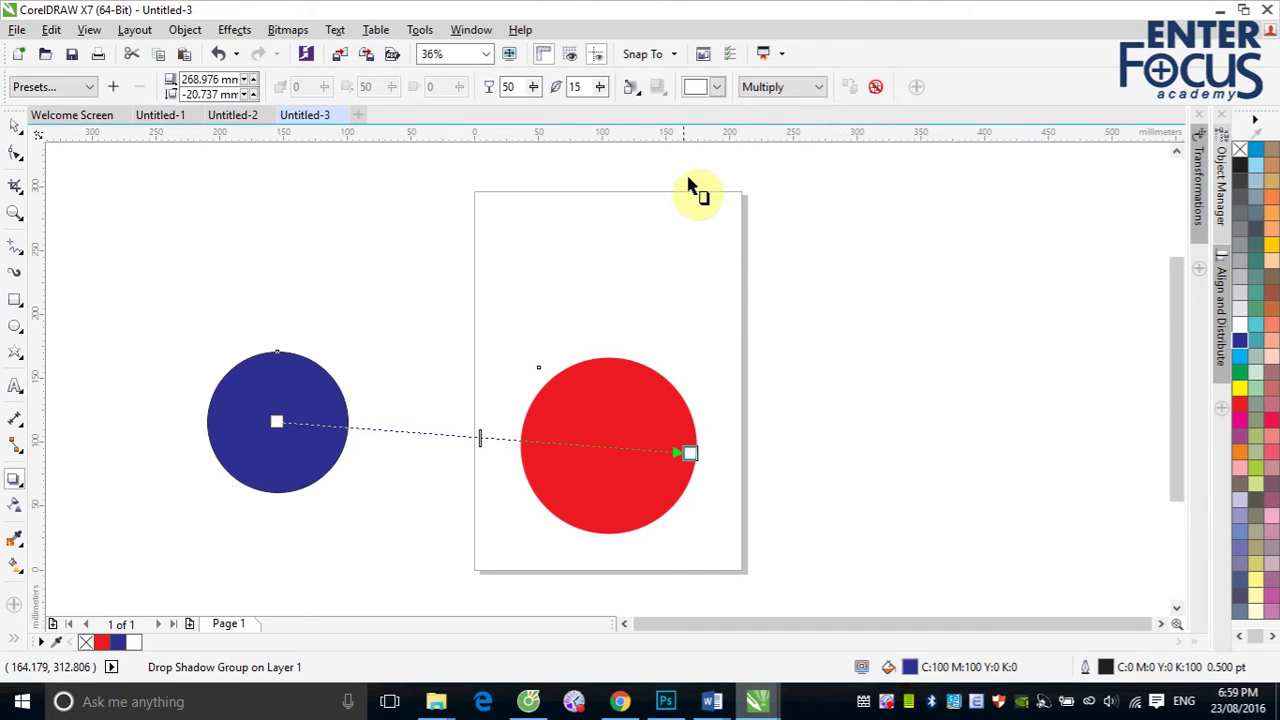
left_click(821, 89)
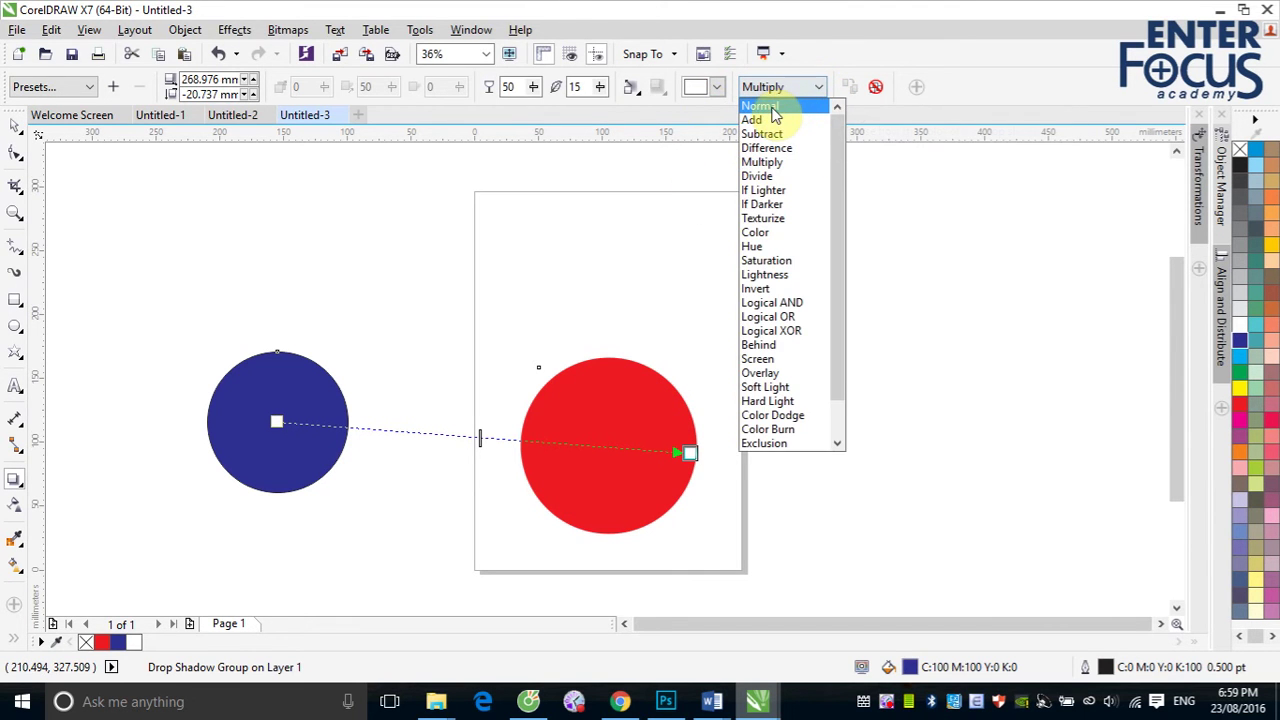
left_click(760, 106)
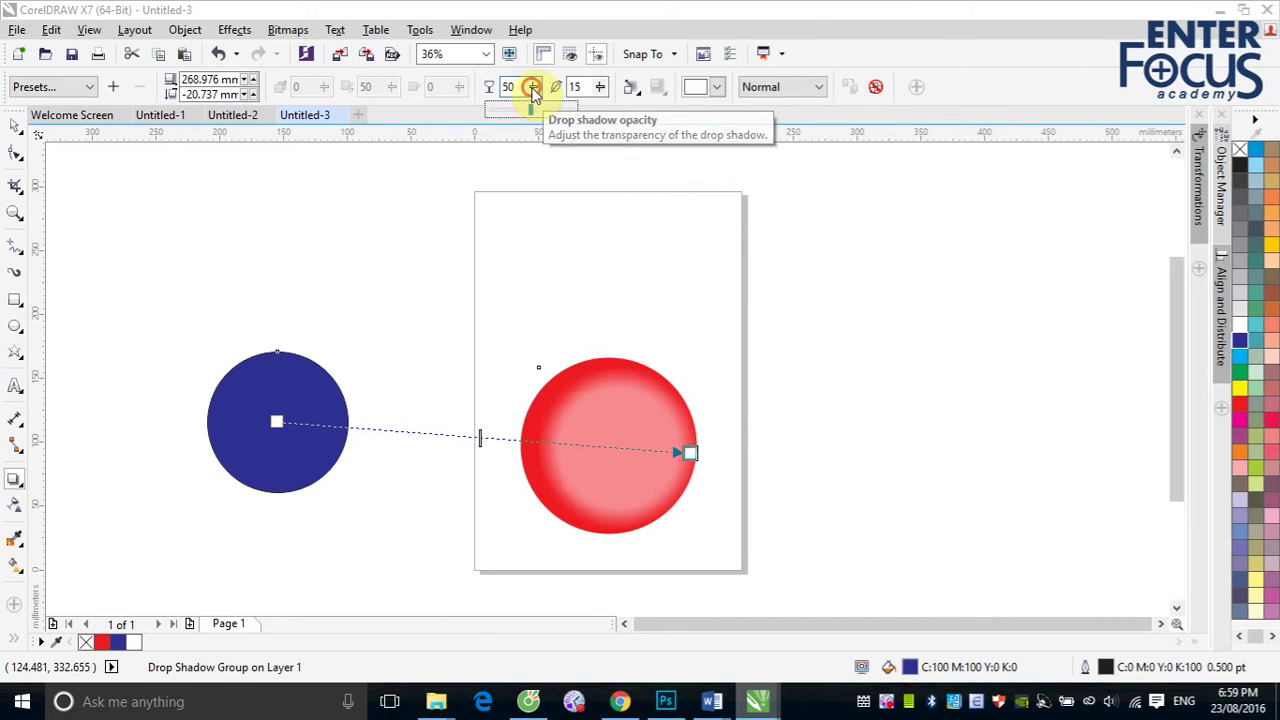
Step: Set the shadow's opacity to 16 and try red, then orange, as its colour
left_click(533, 87)
left_click_drag(533, 113, 505, 117)
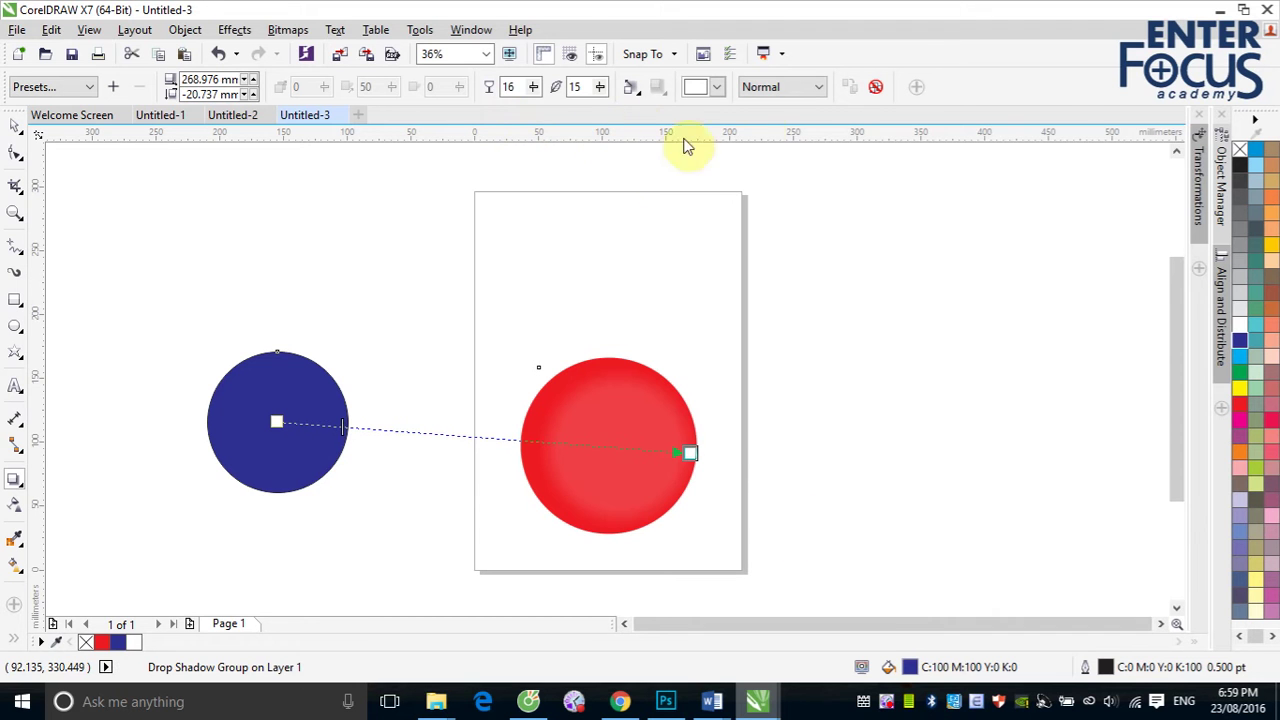
left_click(708, 87)
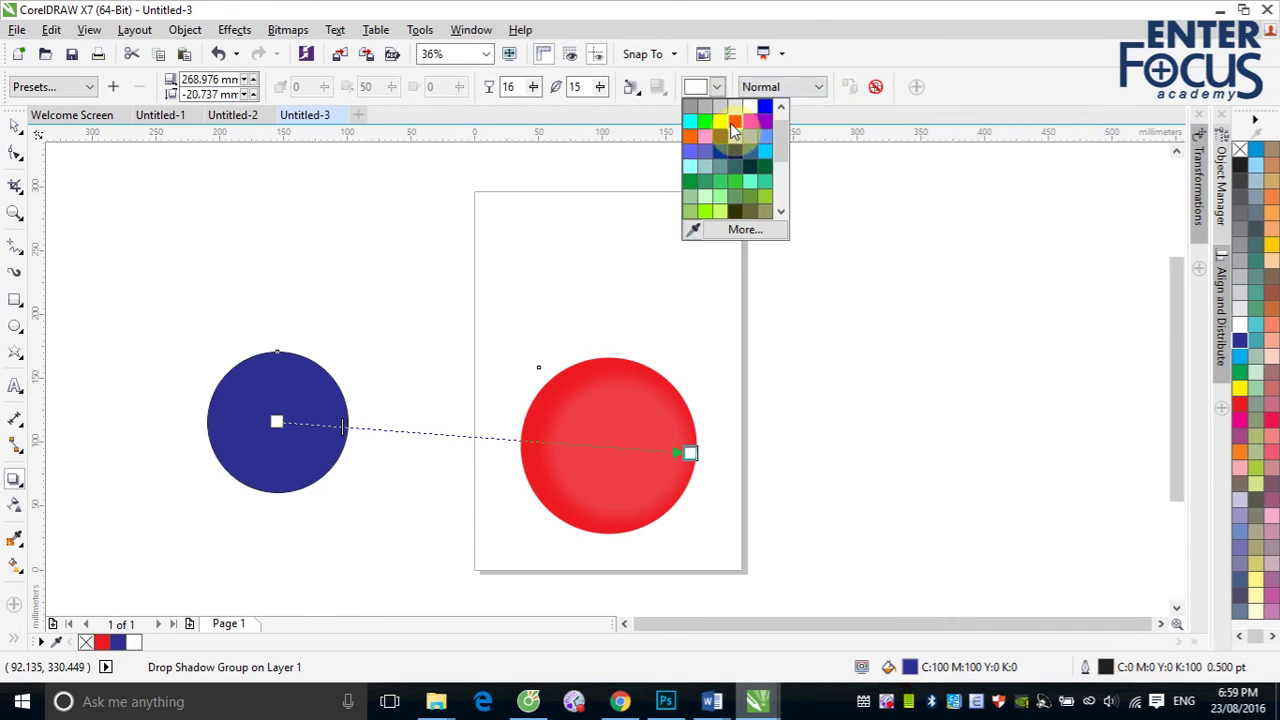
left_click(737, 118)
left_click(716, 88)
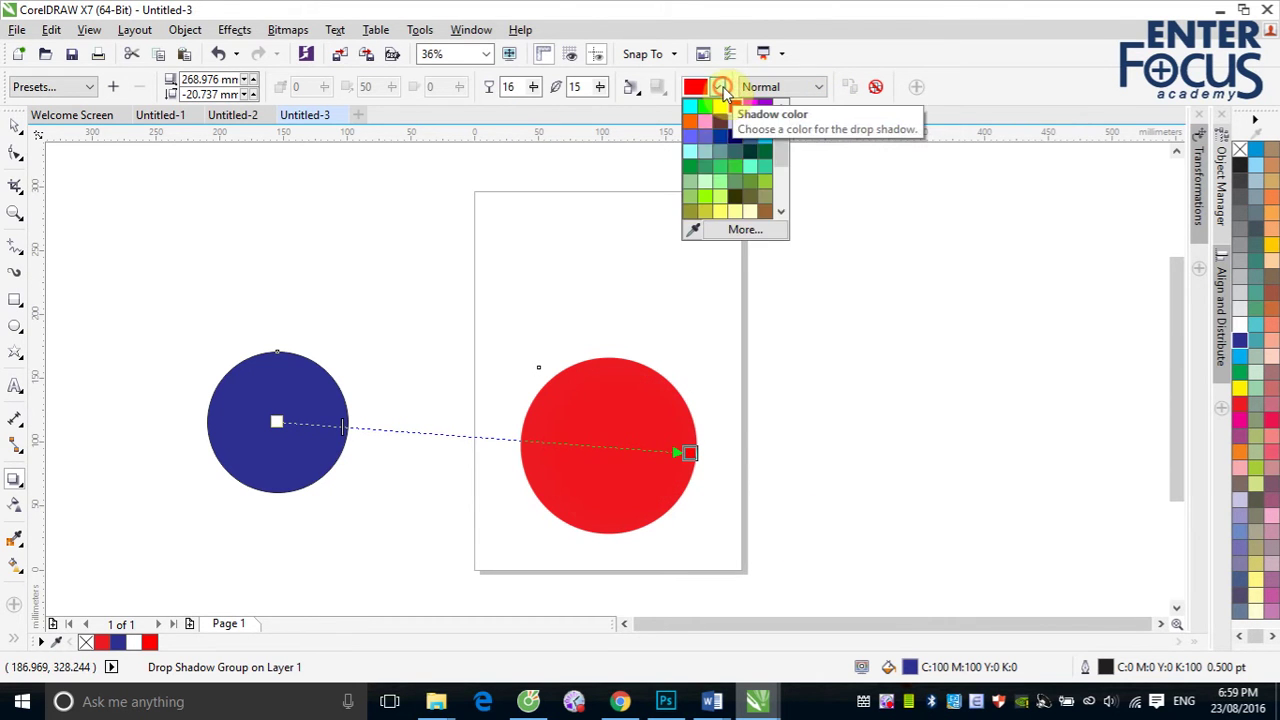
left_click(690, 121)
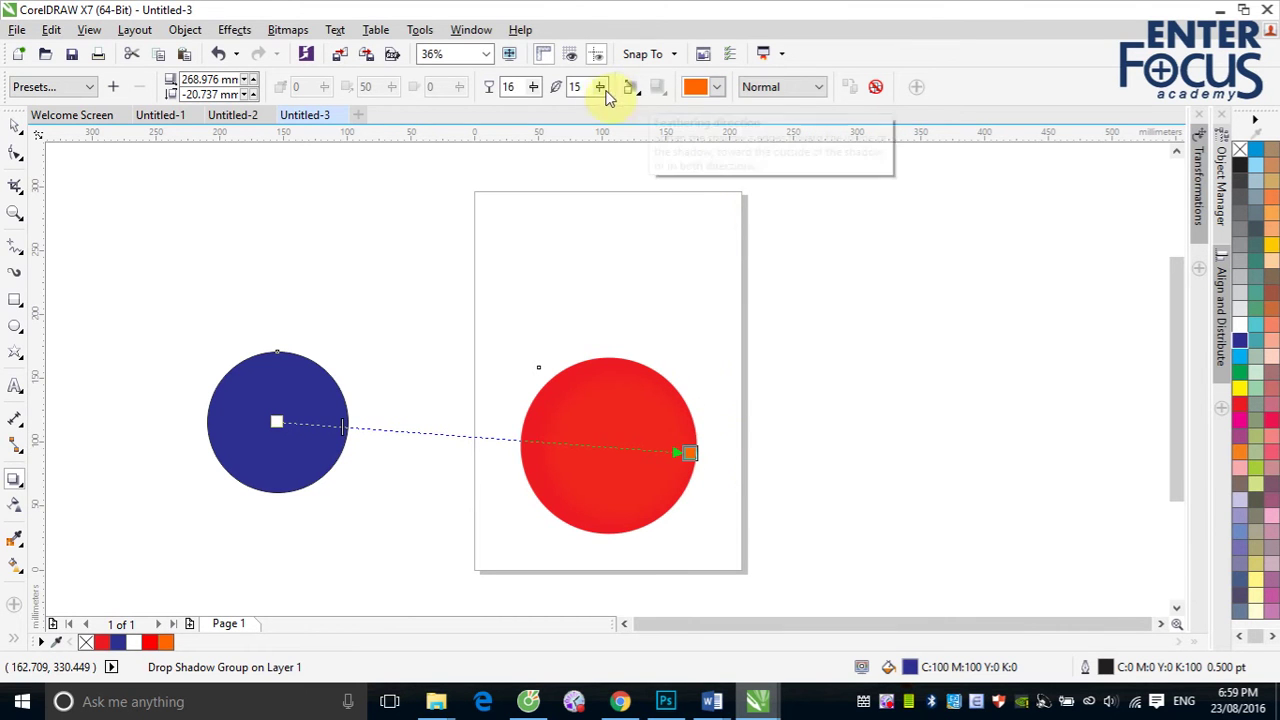
Step: Set the shadow's feathering to 32 and its opacity to 43, and deselect it
left_click_drag(600, 88, 616, 118)
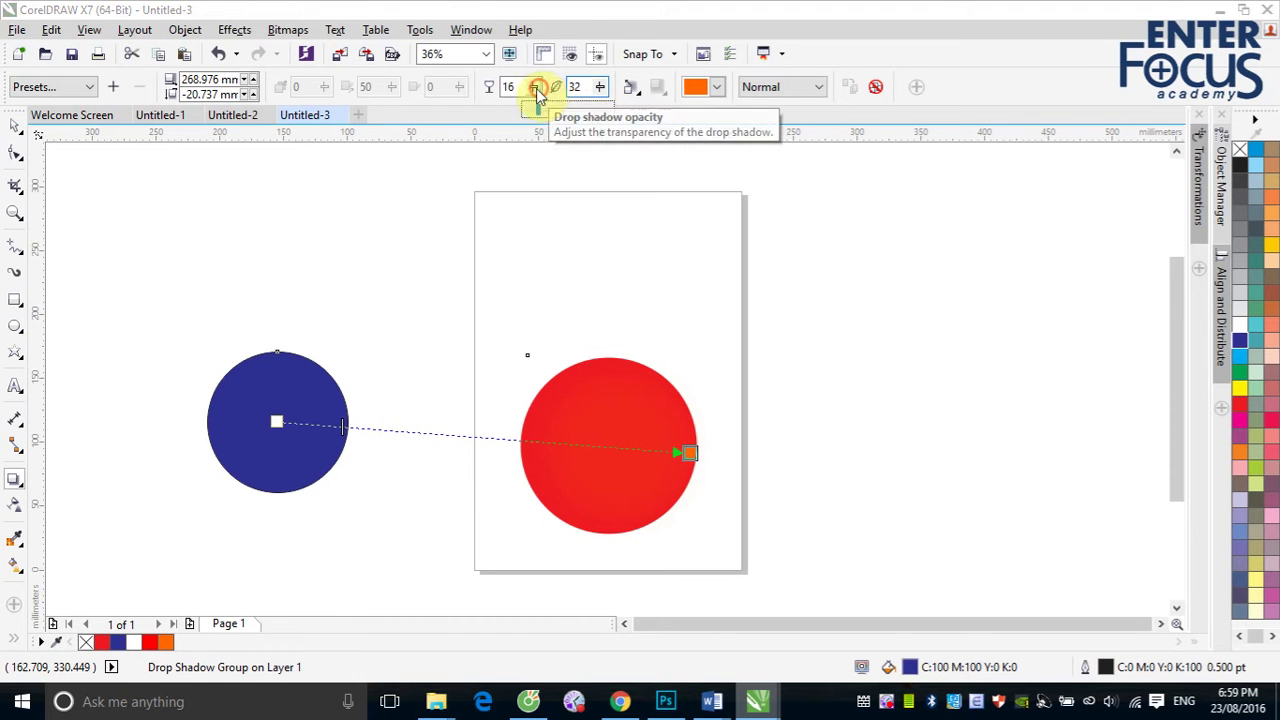
left_click_drag(534, 90, 560, 118)
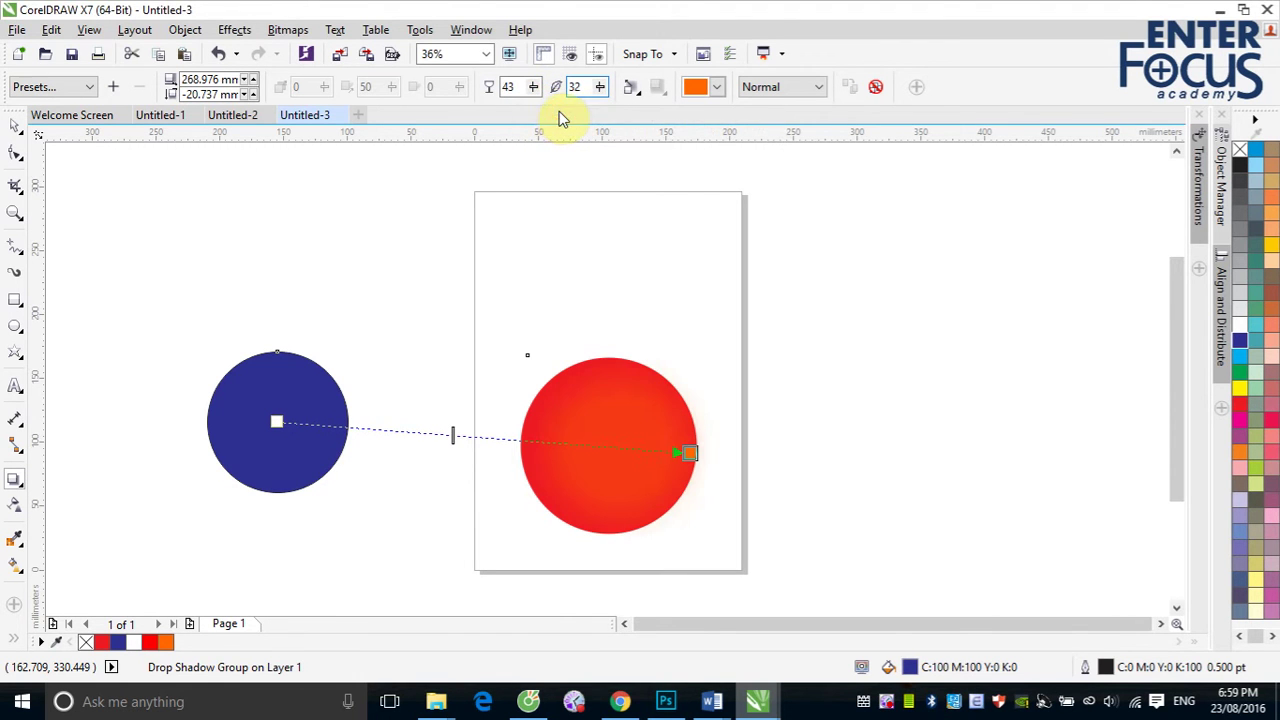
left_click(15, 125)
left_click(549, 242)
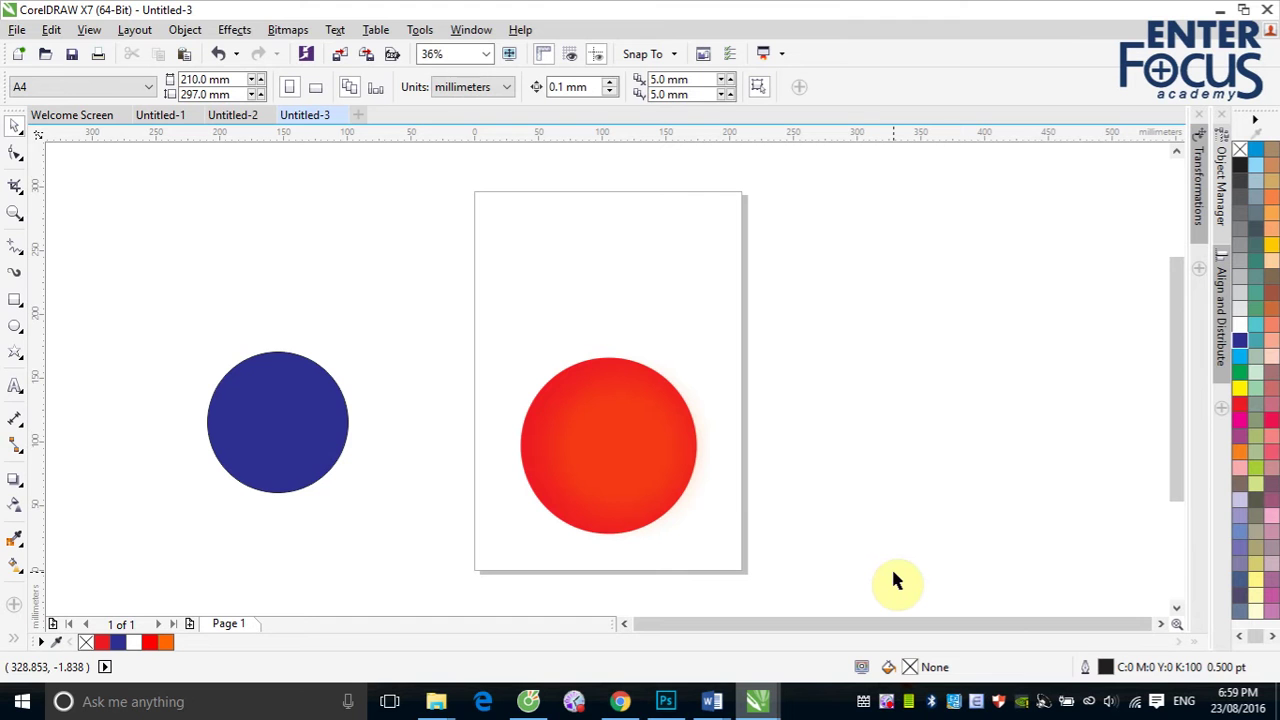
Step: Try to apply a transparency to the shadow over the red circle with the Transparency tool
left_click(623, 487)
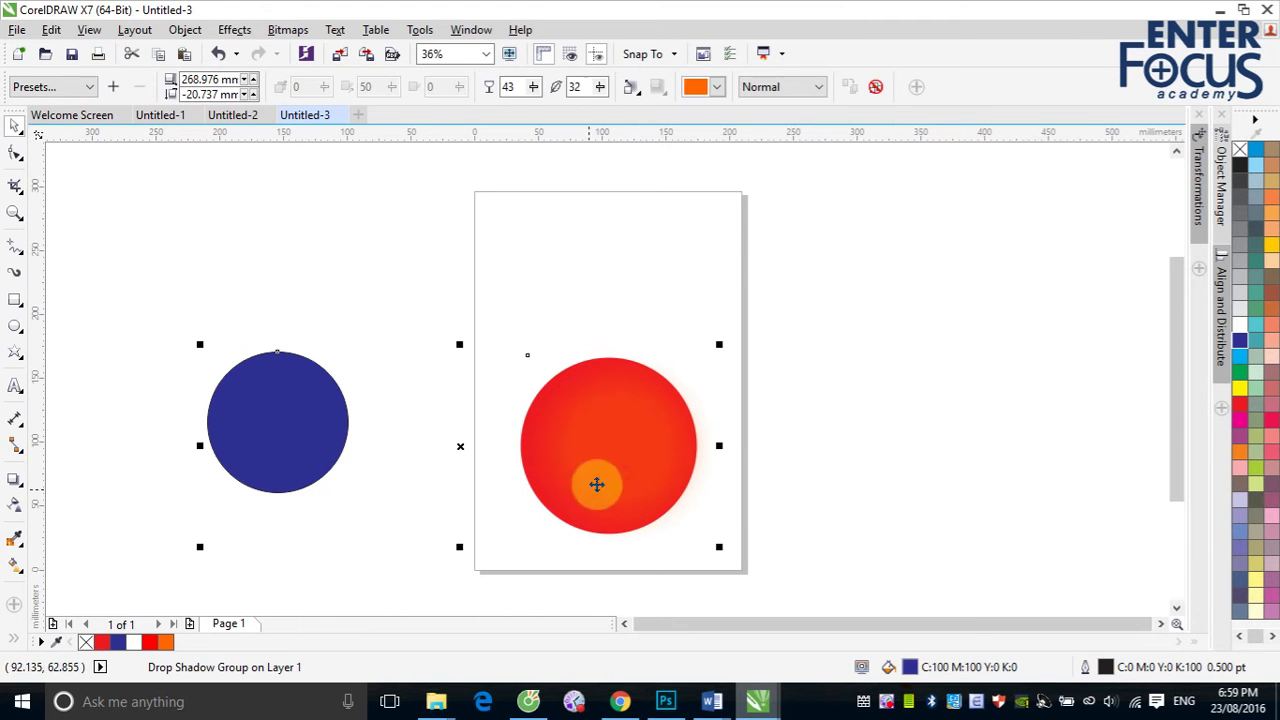
left_click(13, 506)
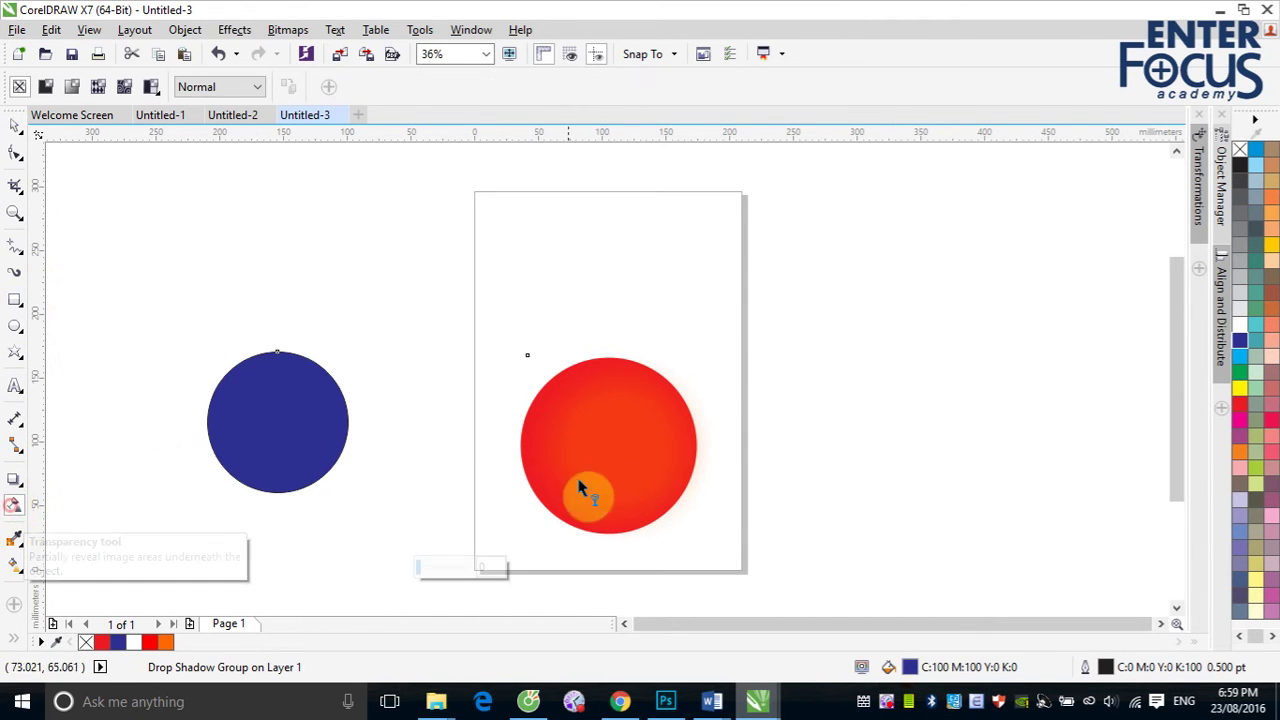
left_click_drag(579, 484, 650, 465)
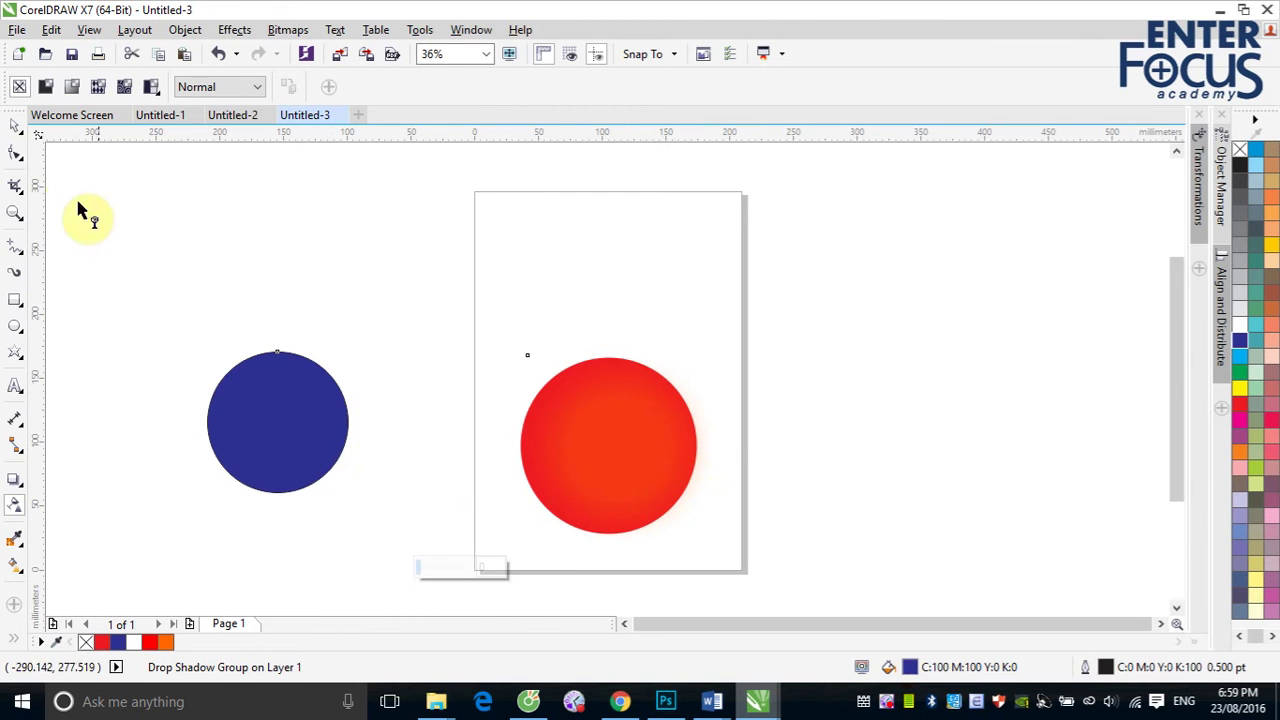
left_click(14, 126)
left_click(220, 236)
Step: Shift the blue circle's shadow slightly down to a vertical offset of about -23.8 mm and set its feathering to 18
left_click(295, 413)
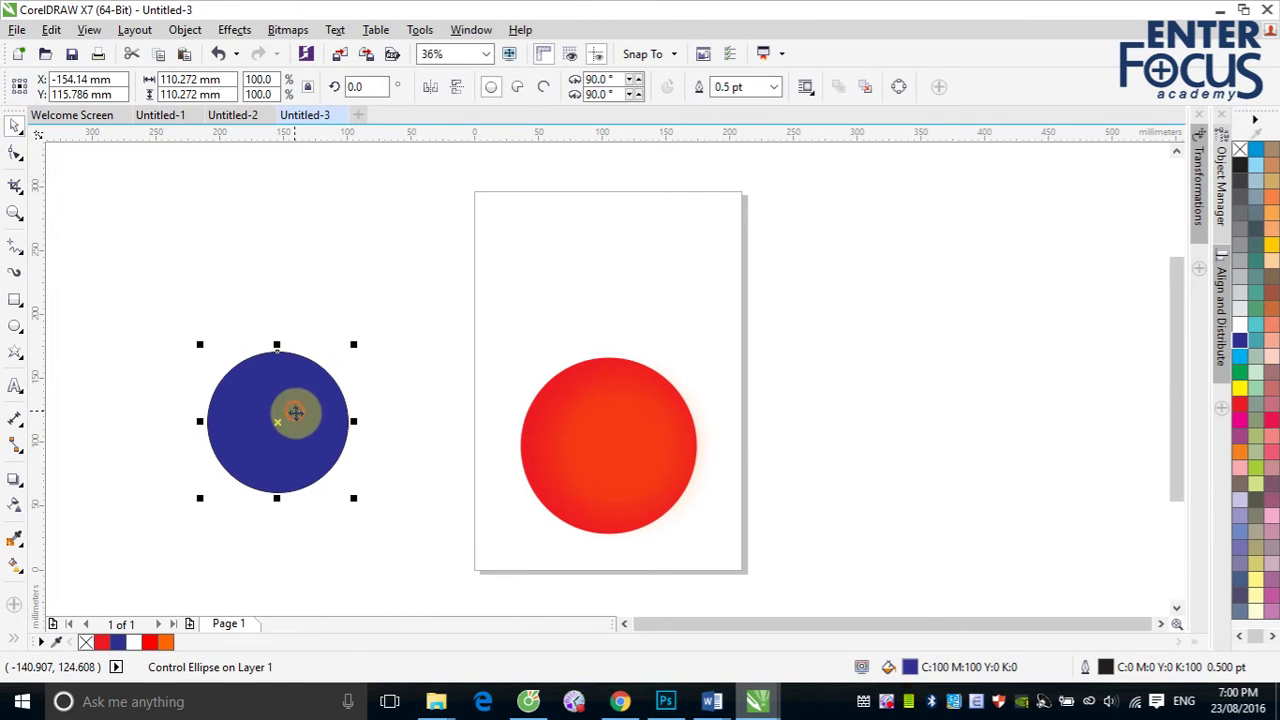
left_click(15, 479)
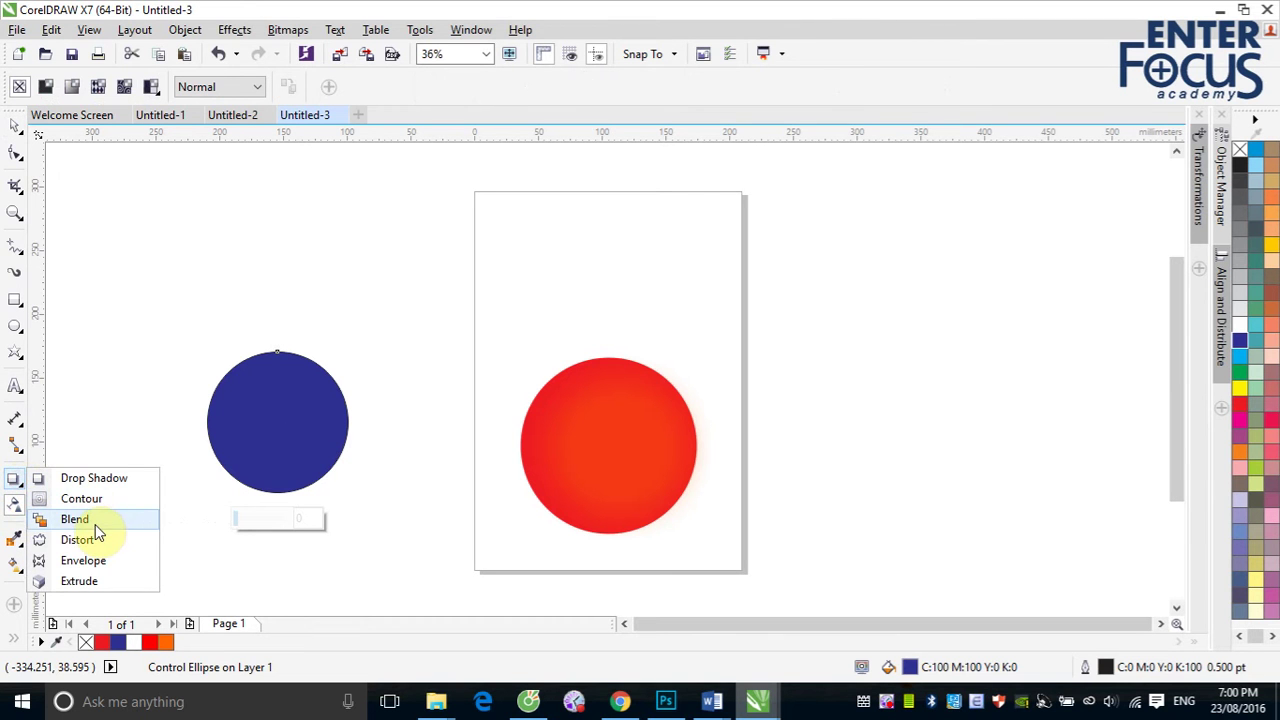
left_click(94, 478)
left_click_drag(277, 421, 683, 455)
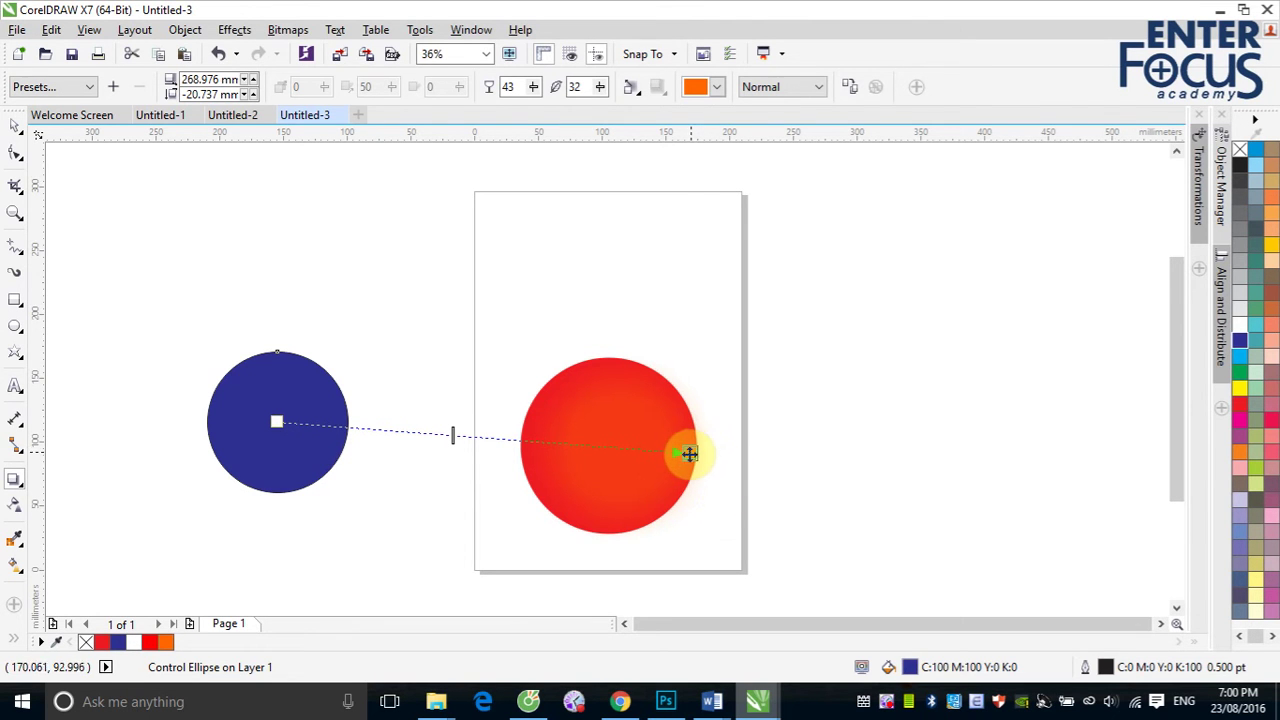
mouse_move(690, 455)
left_mouse_down()
mouse_move(646, 474)
mouse_move(471, 490)
mouse_move(709, 471)
mouse_move(689, 457)
left_mouse_up()
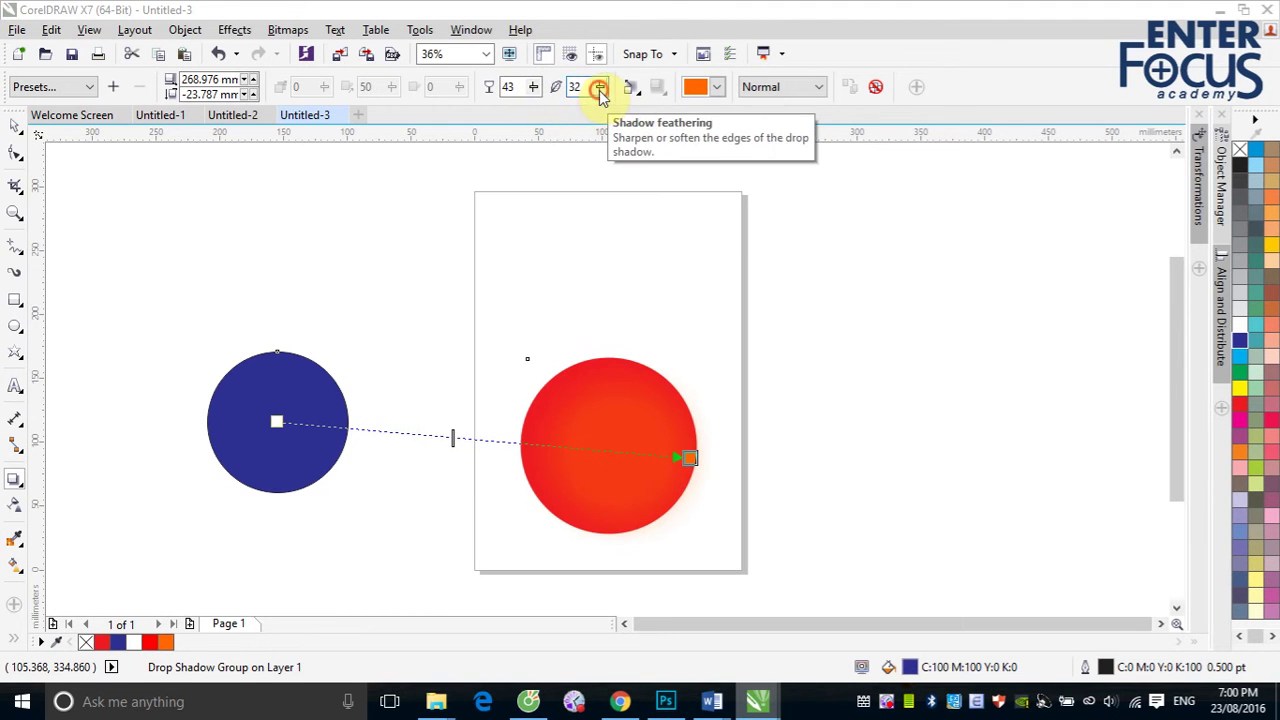
left_click_drag(600, 90, 588, 112)
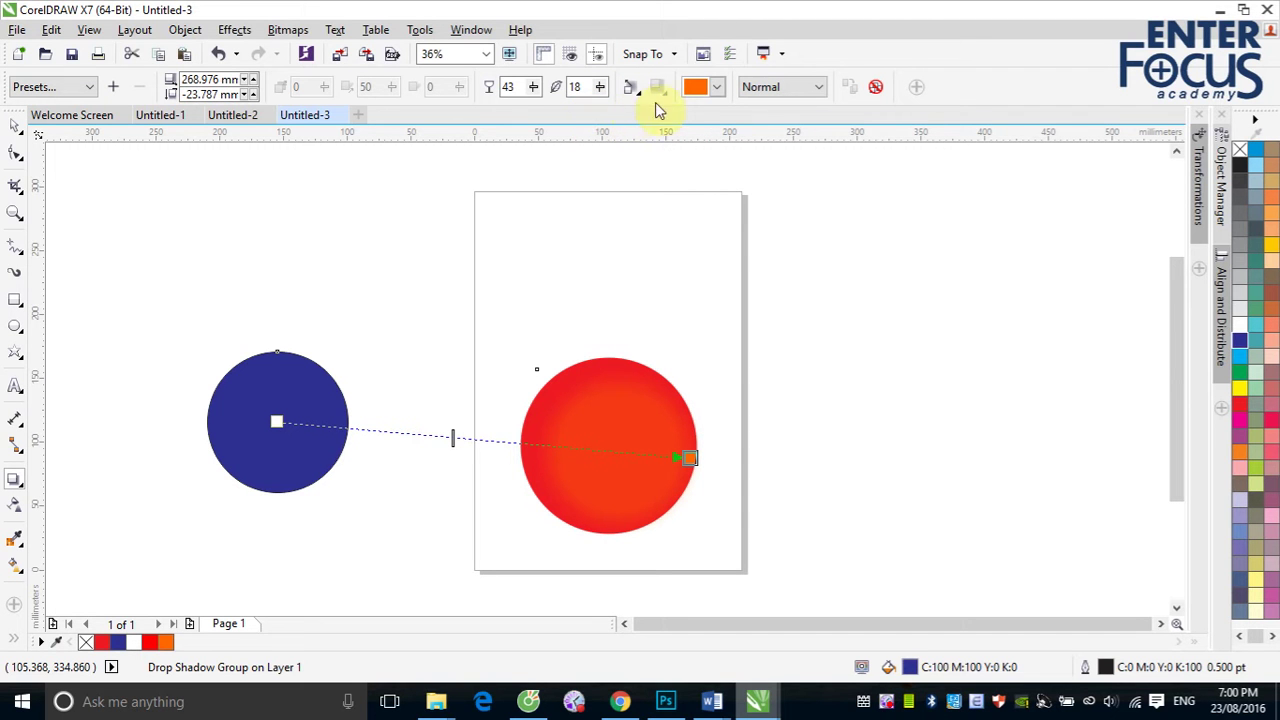
Step: Recolour the shadow golden yellow and set its feathering to 36
left_click(718, 89)
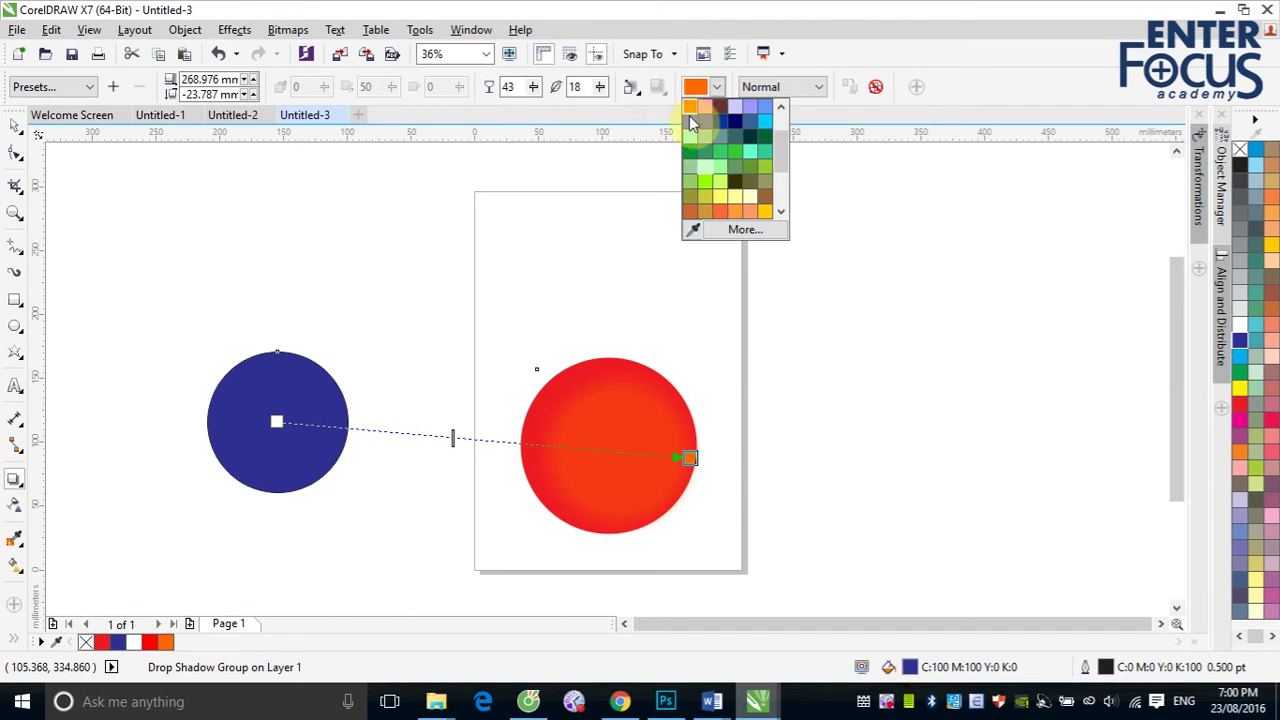
left_click(765, 213)
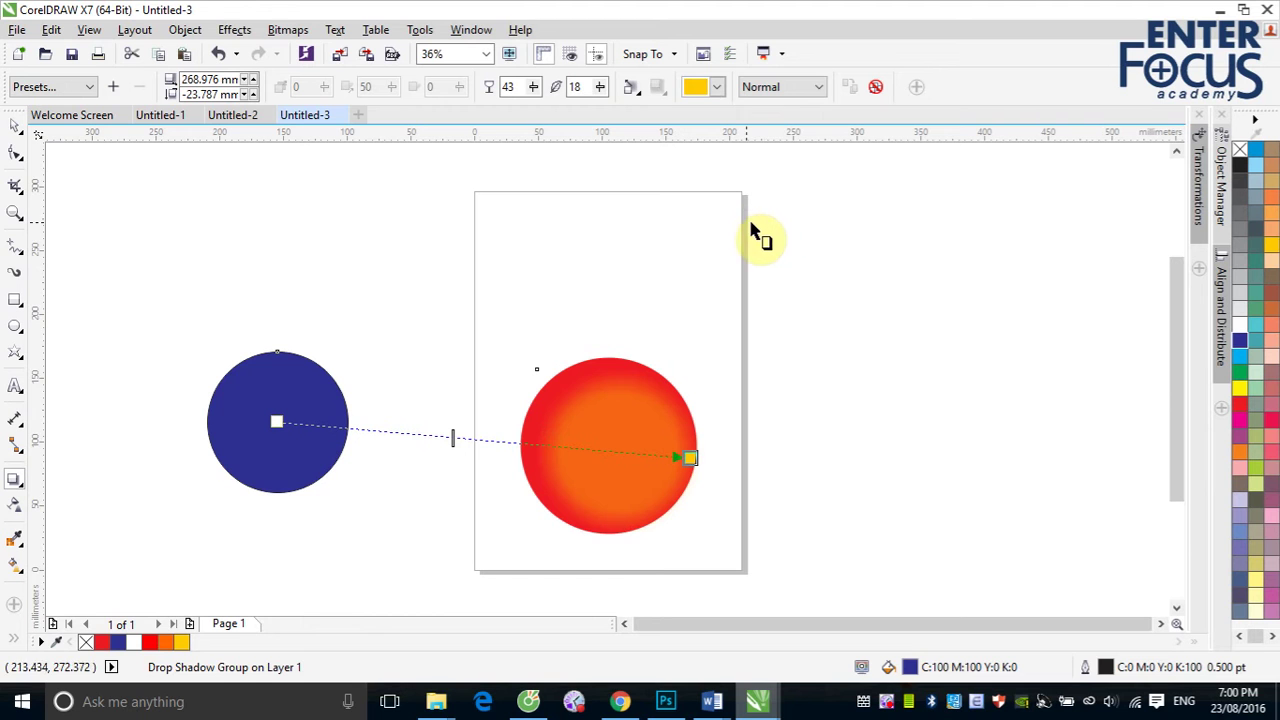
left_click(601, 88)
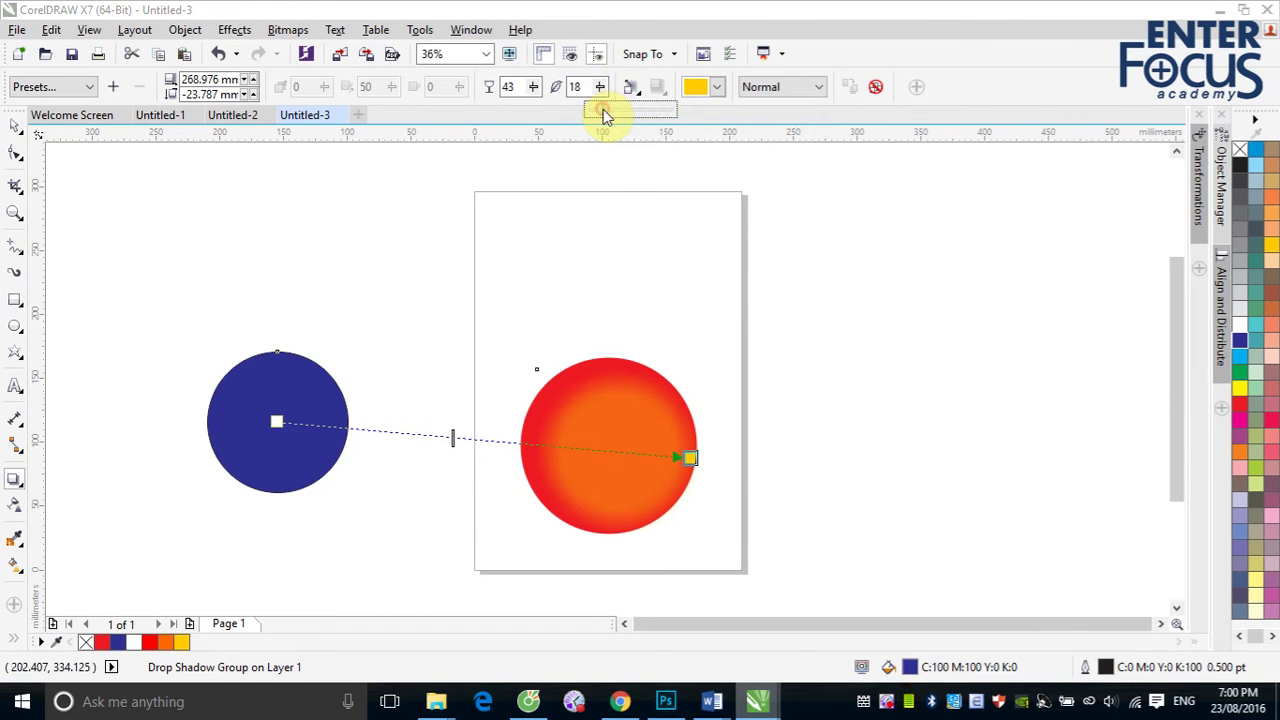
left_click_drag(617, 110, 620, 112)
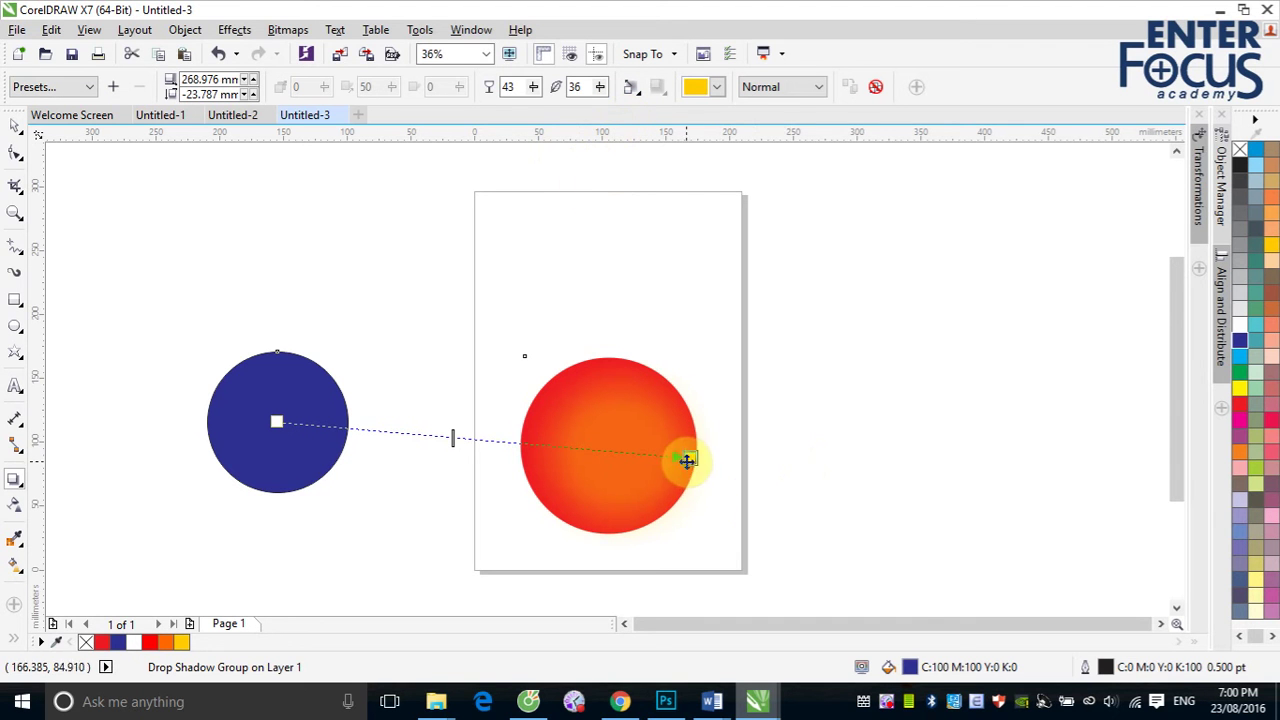
Step: Move the shadow beside the blue circle and back over the red circle's lower right, offset about 277 mm and -34.3 mm
left_click_drag(689, 457, 465, 533)
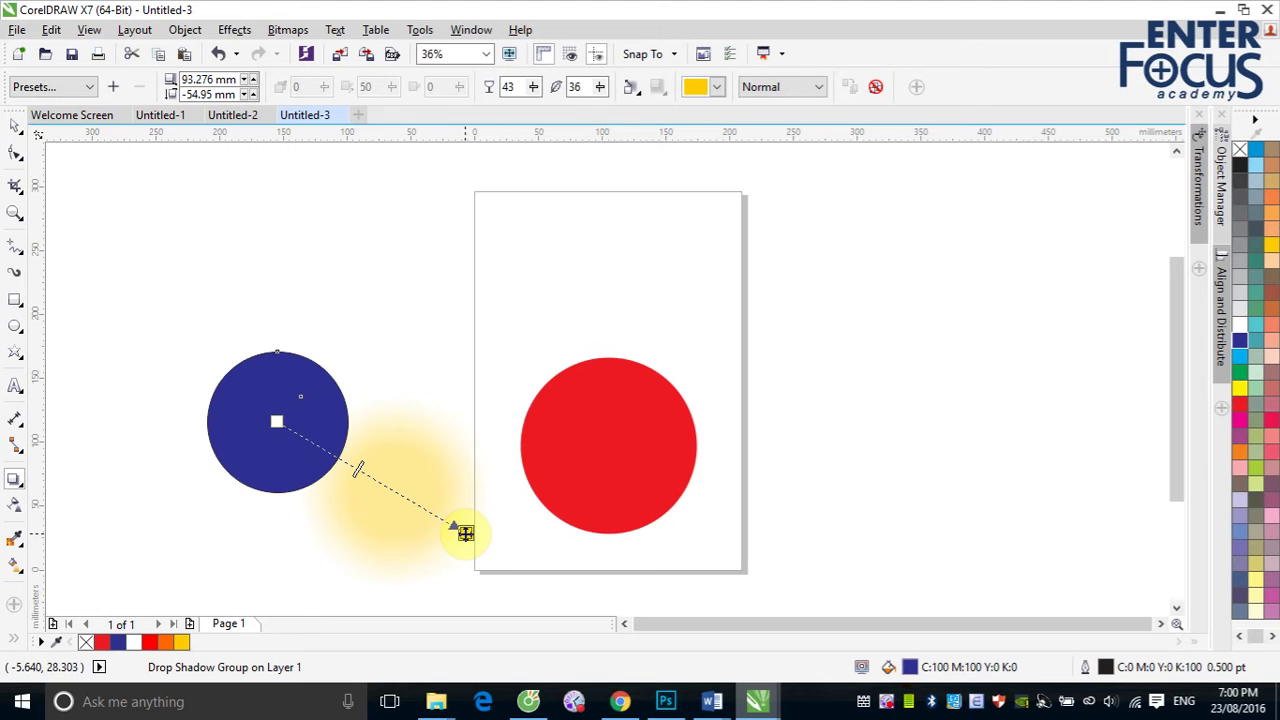
left_click_drag(465, 533, 690, 463)
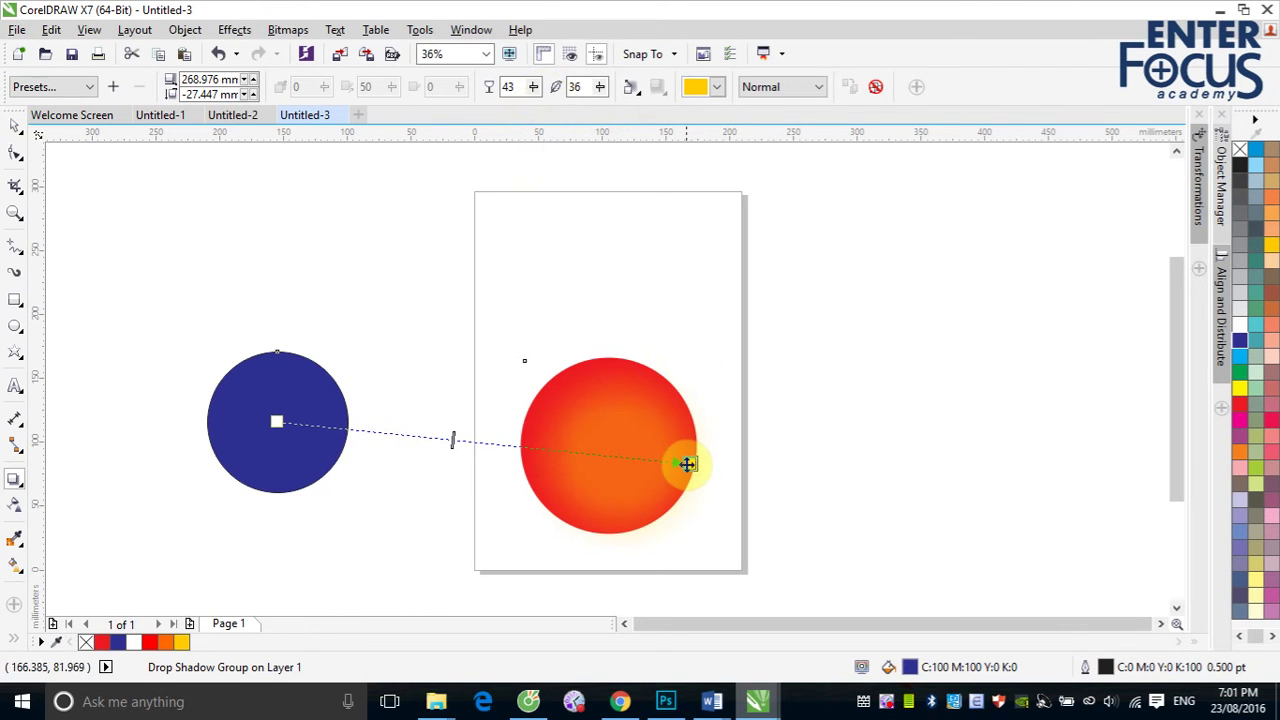
left_click_drag(687, 464, 688, 472)
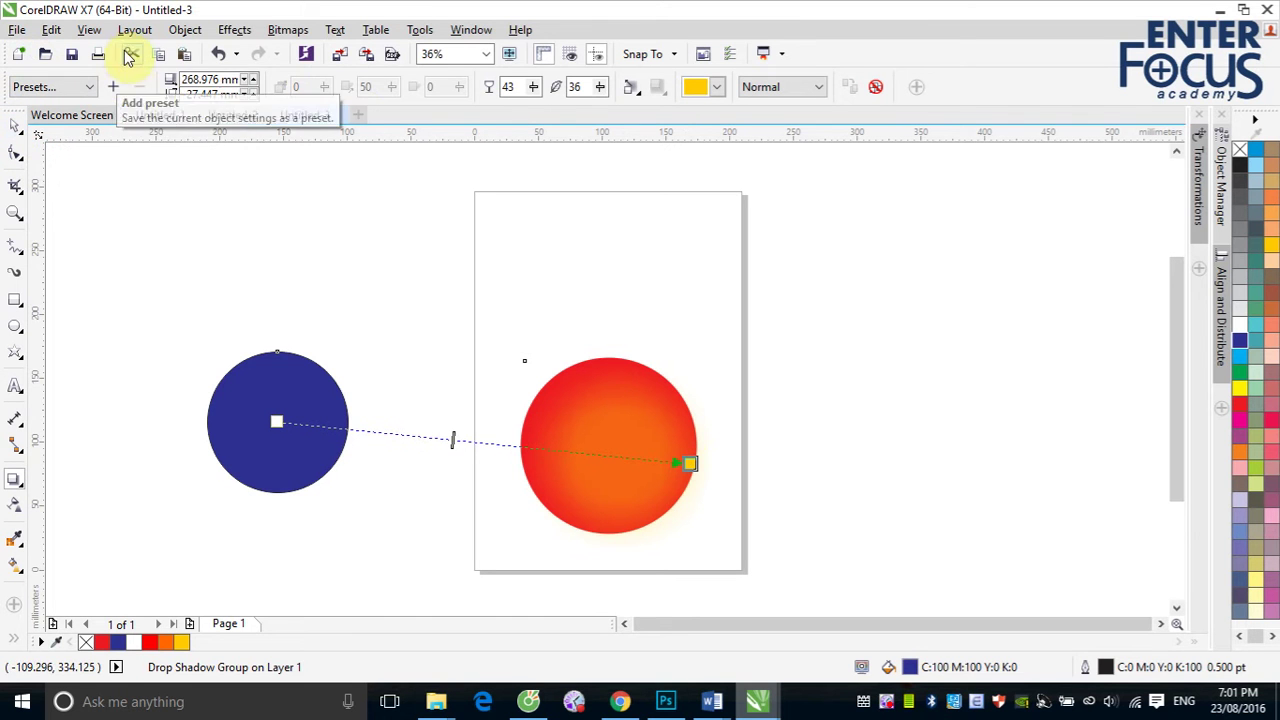
left_click_drag(689, 465, 700, 474)
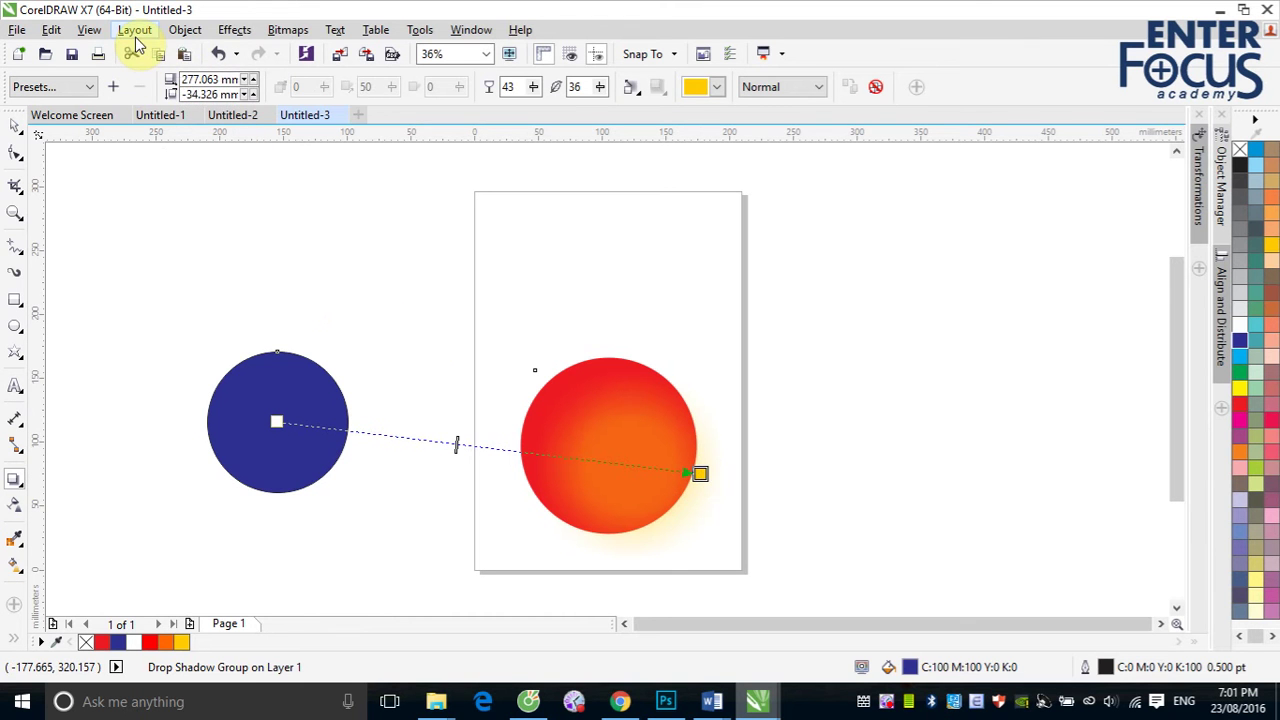
Step: Break the drop shadow group apart to separate the shadow from the blue circle, and clear the selection
left_click(185, 29)
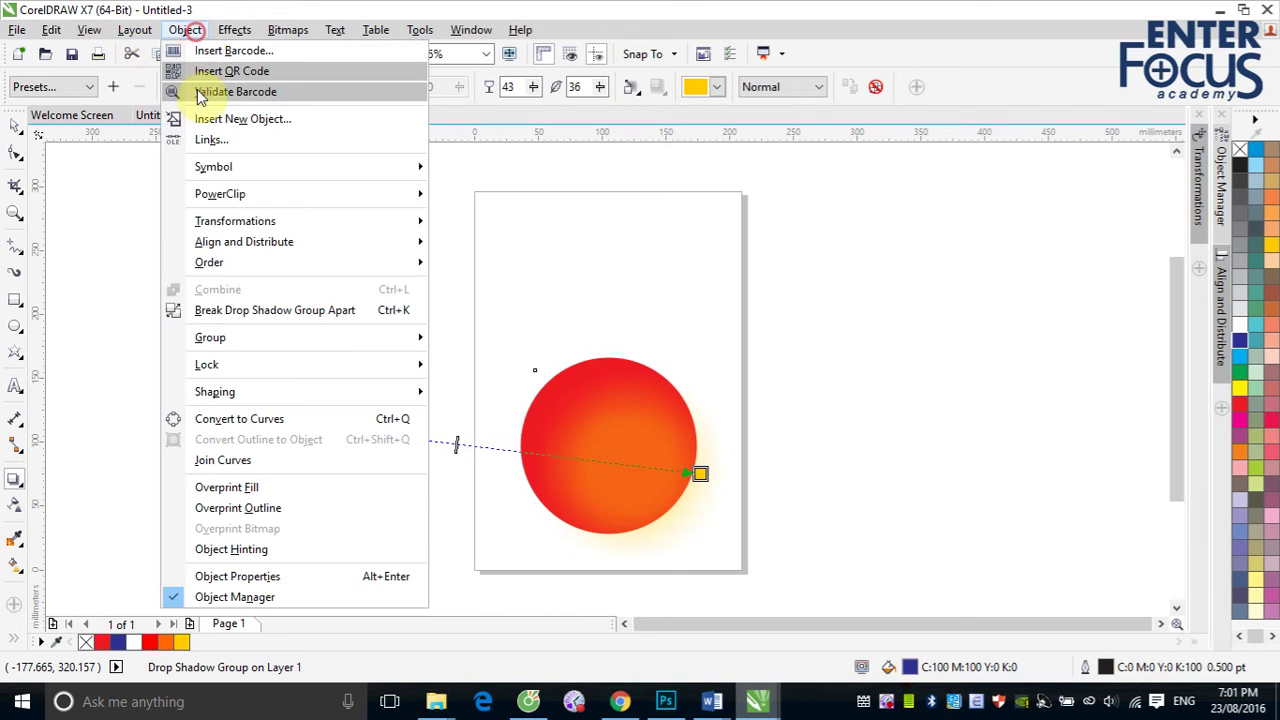
left_click(271, 314)
left_click(15, 126)
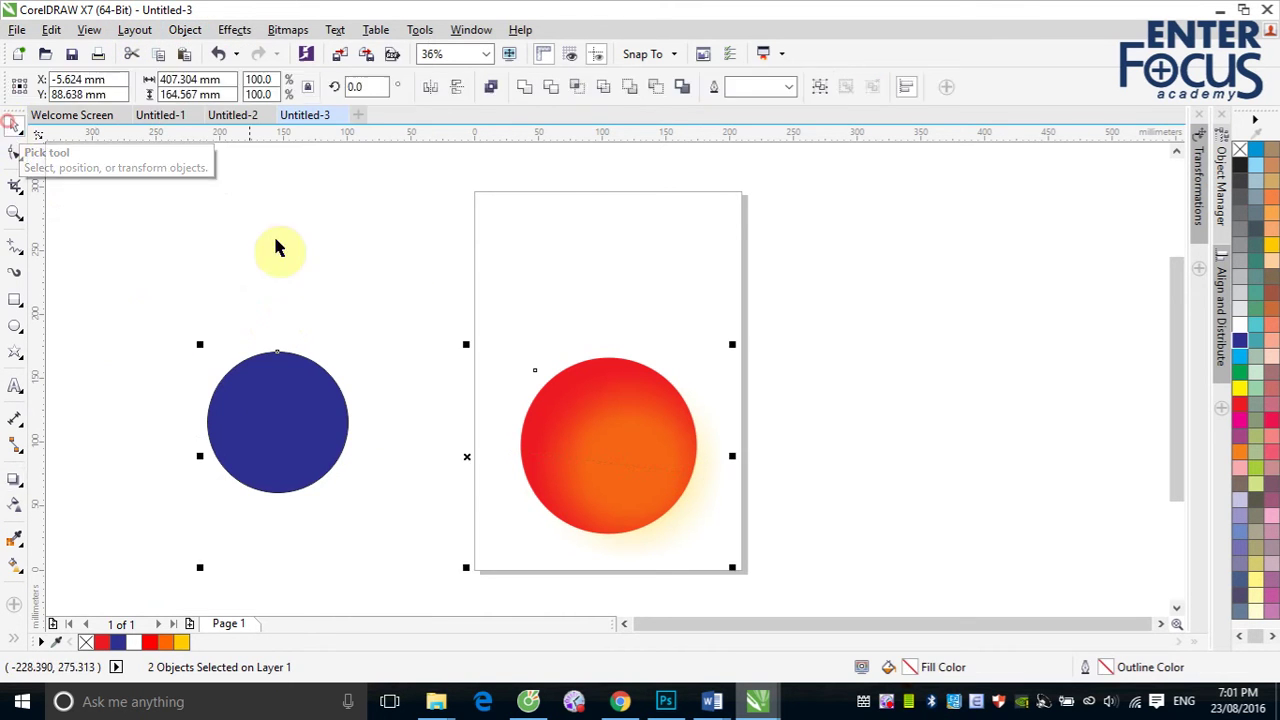
left_click(284, 235)
Step: Nudge the separated yellow shadow slightly down over the red circle and delete the blue circle
mouse_move(653, 477)
left_mouse_down()
mouse_move(654, 494)
mouse_move(886, 437)
mouse_move(918, 412)
mouse_move(675, 479)
mouse_move(654, 500)
left_mouse_up()
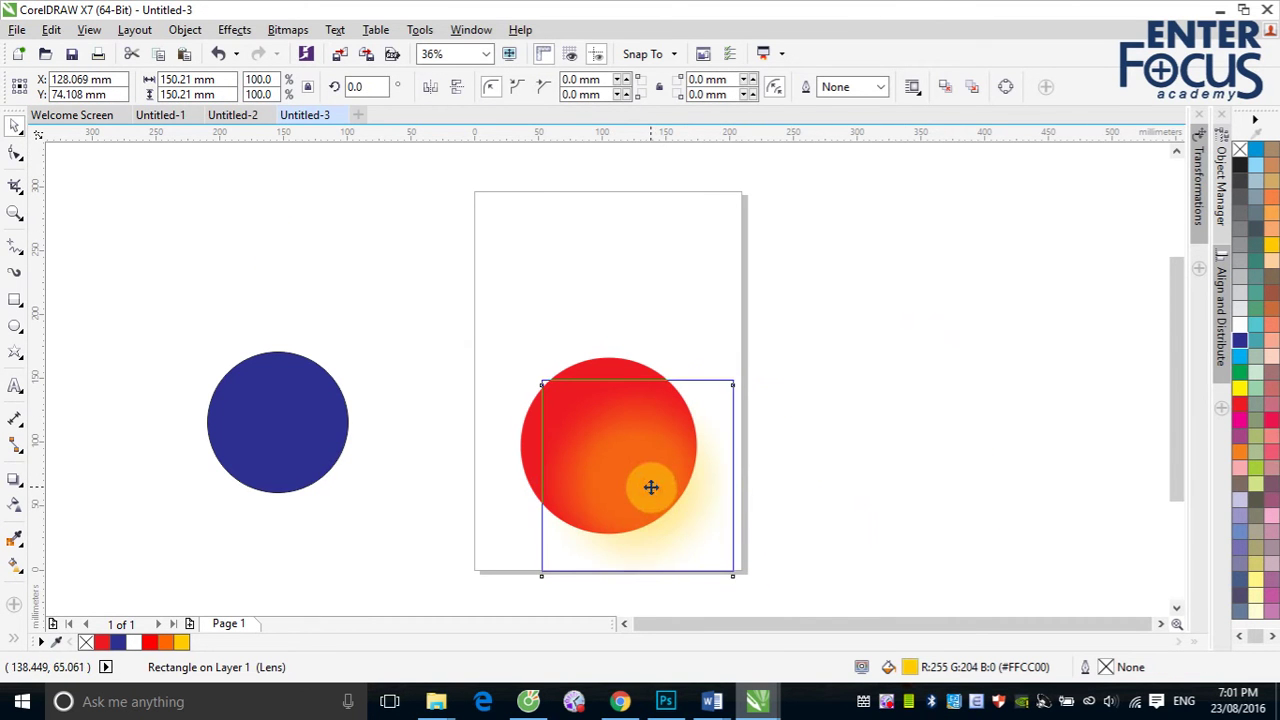
left_click(293, 437)
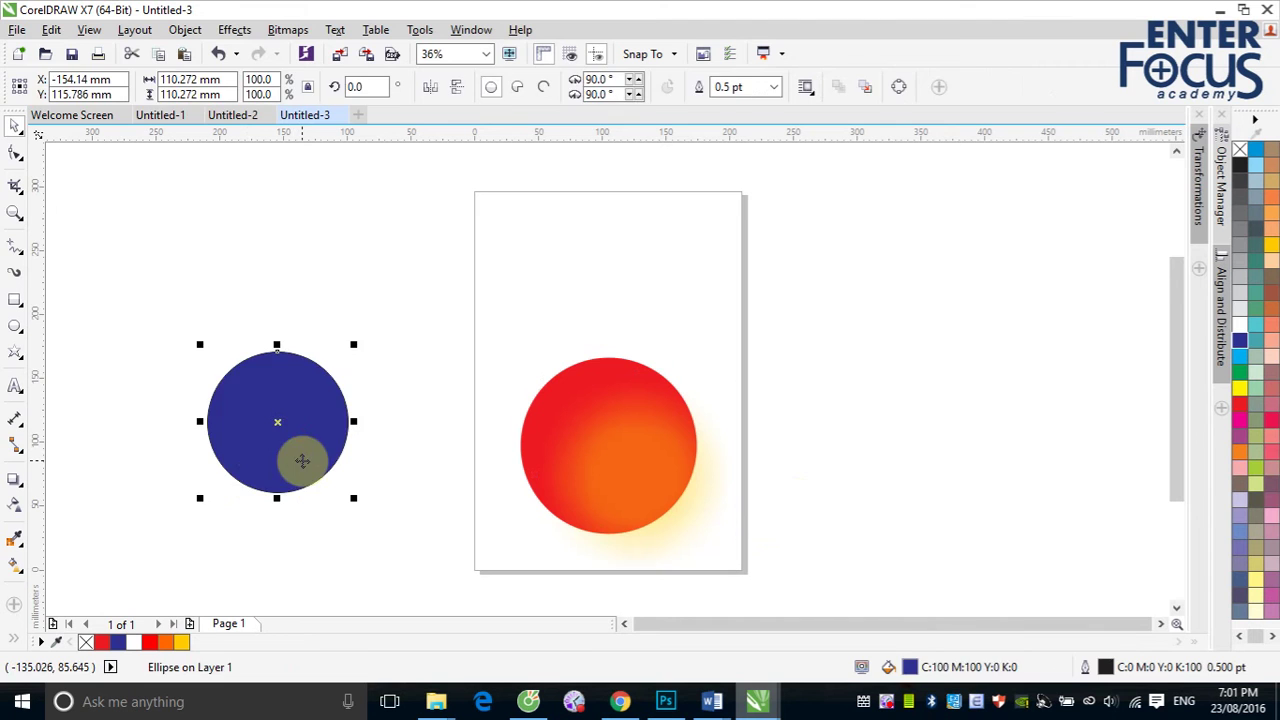
key("Delete")
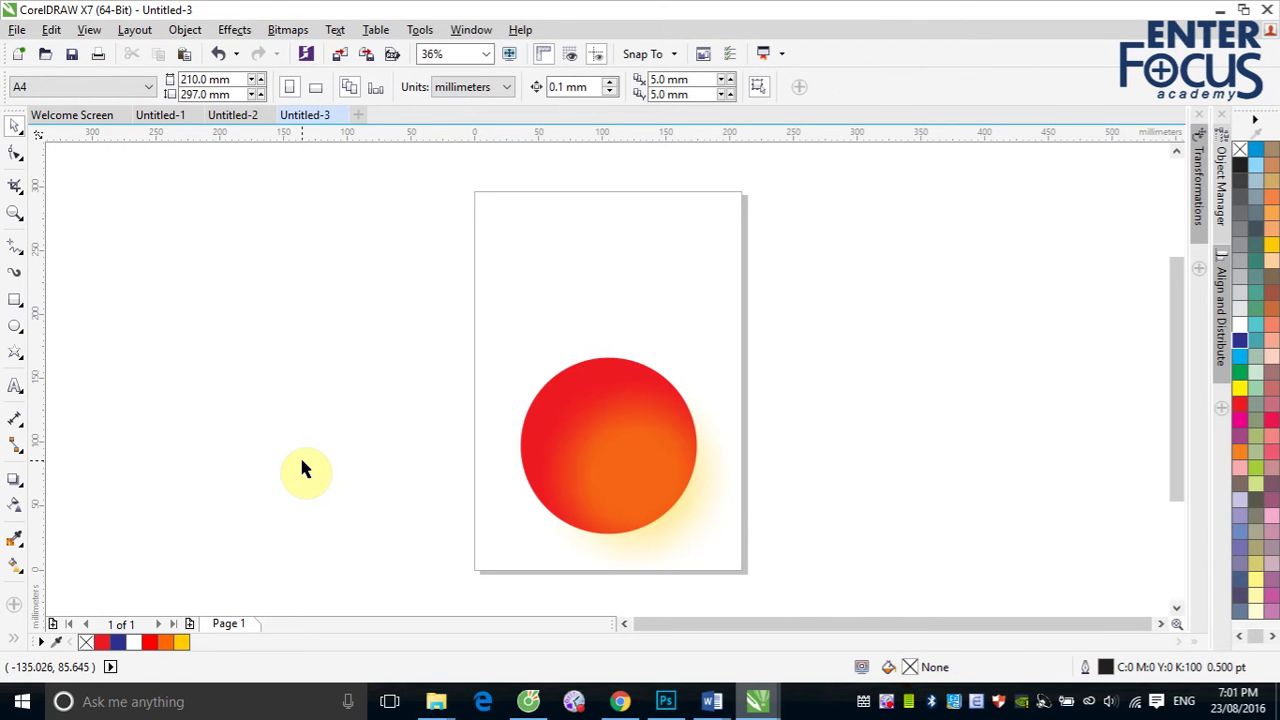
Step: Browse for an existing drawing in E:\003_PR\003_ITPlus\Resource\Corel\COREL_DRAW
left_click(45, 54)
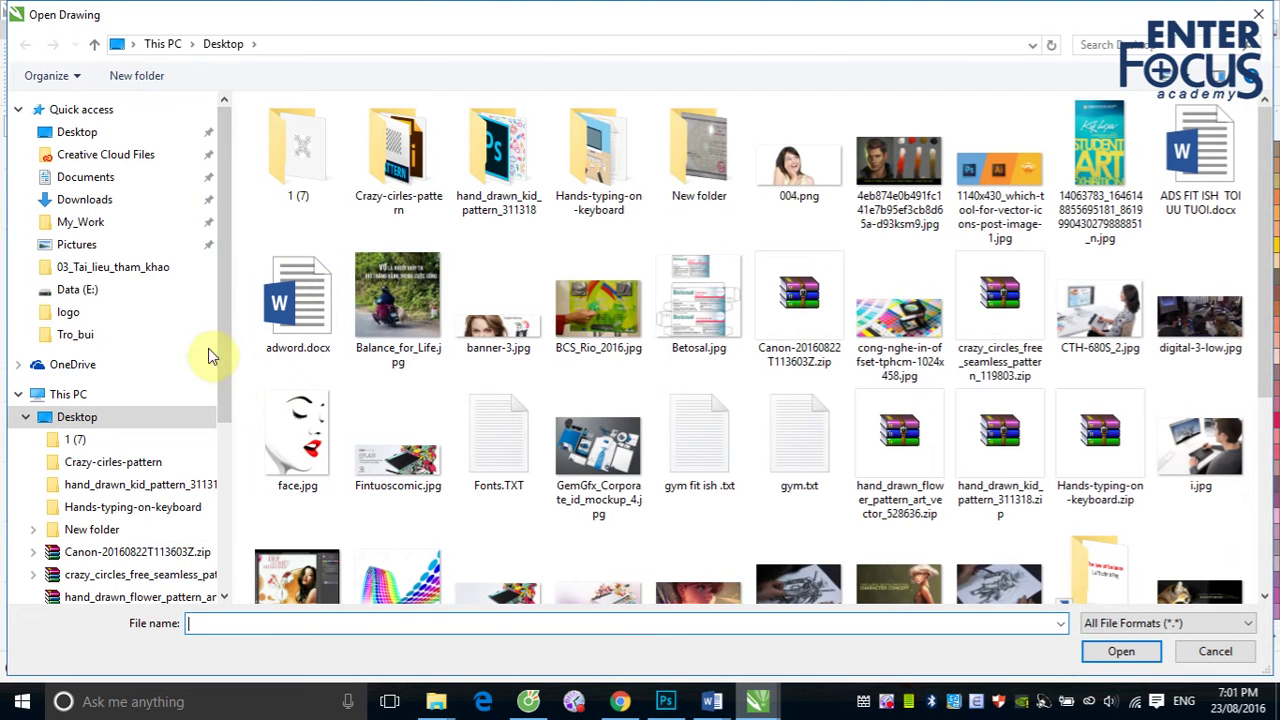
left_click(74, 291)
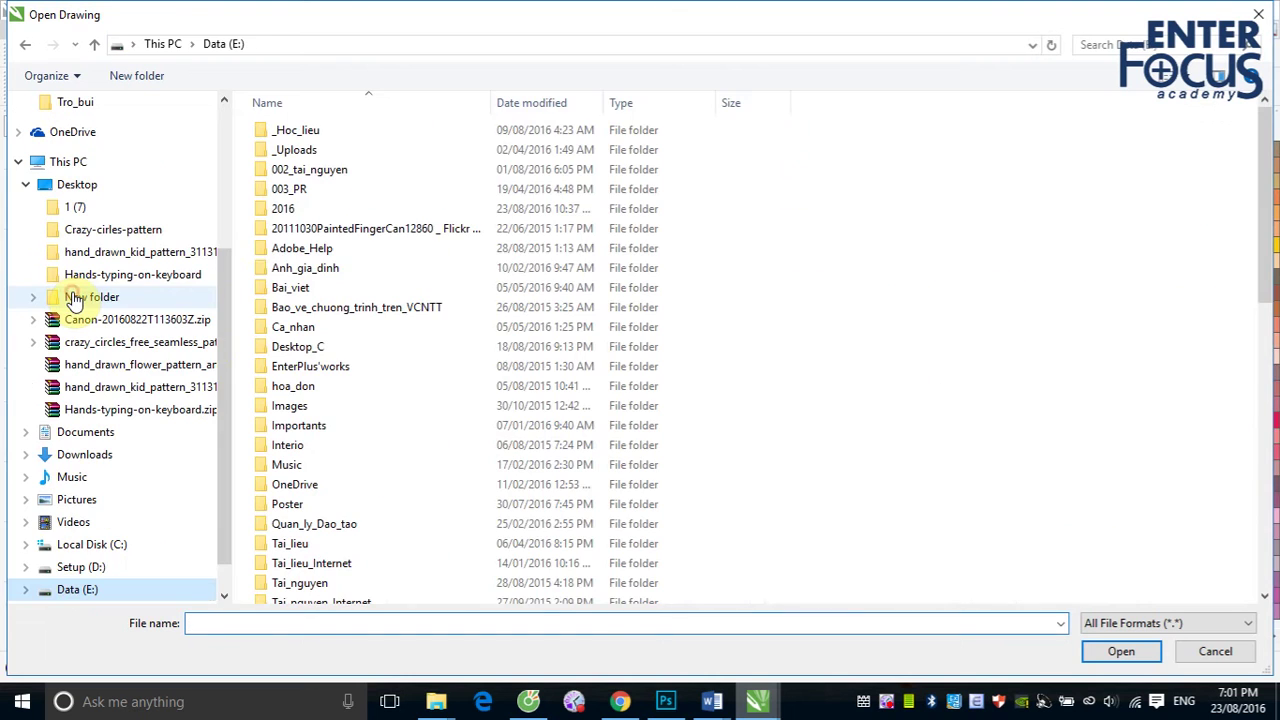
double_click(276, 189)
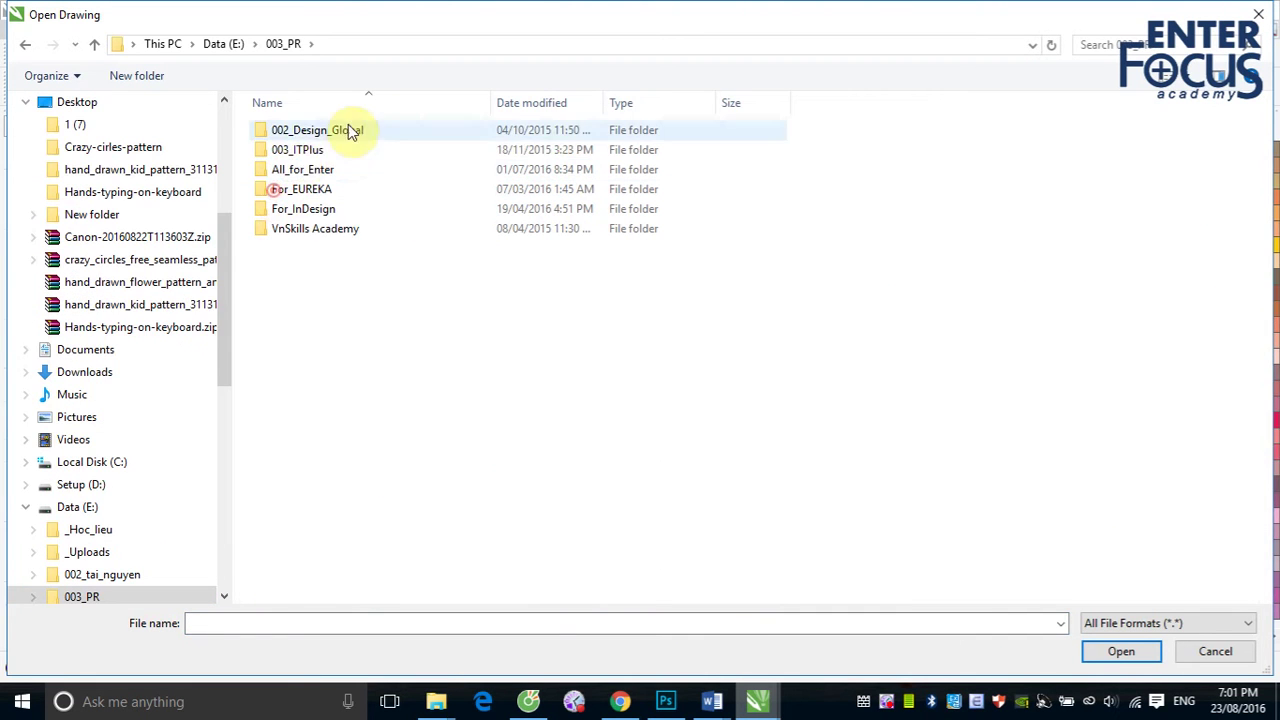
double_click(305, 150)
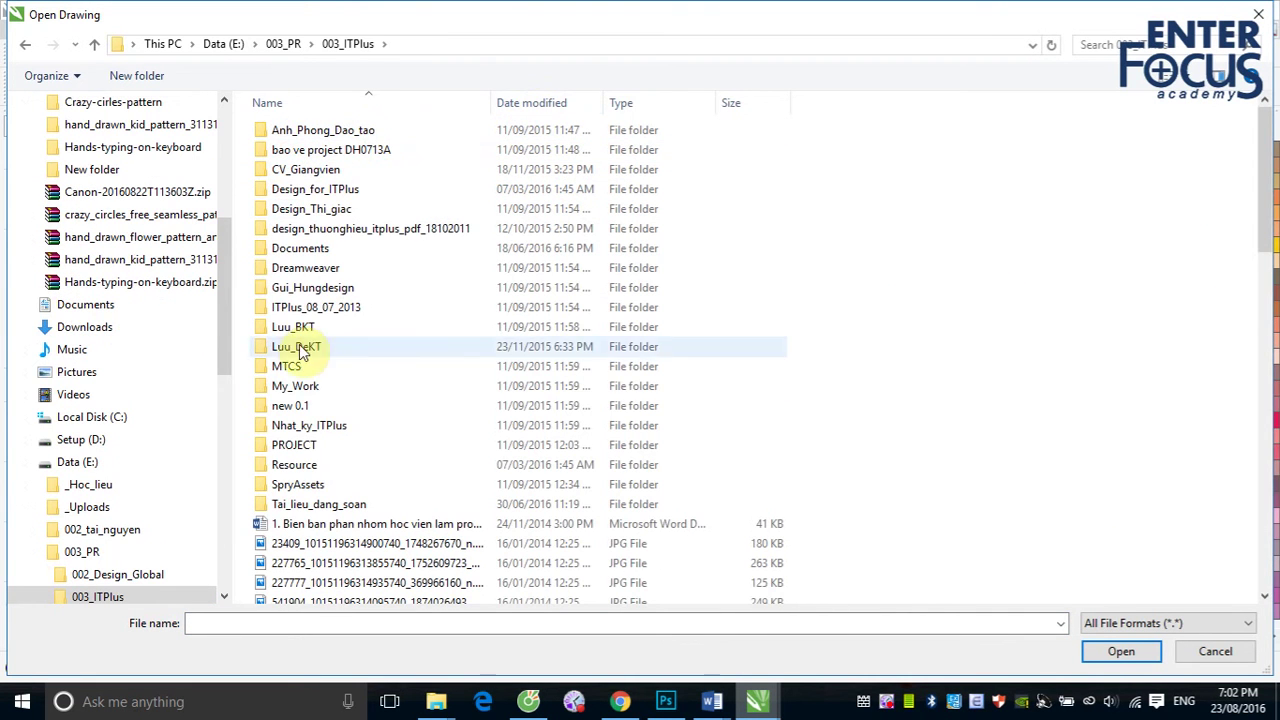
double_click(300, 466)
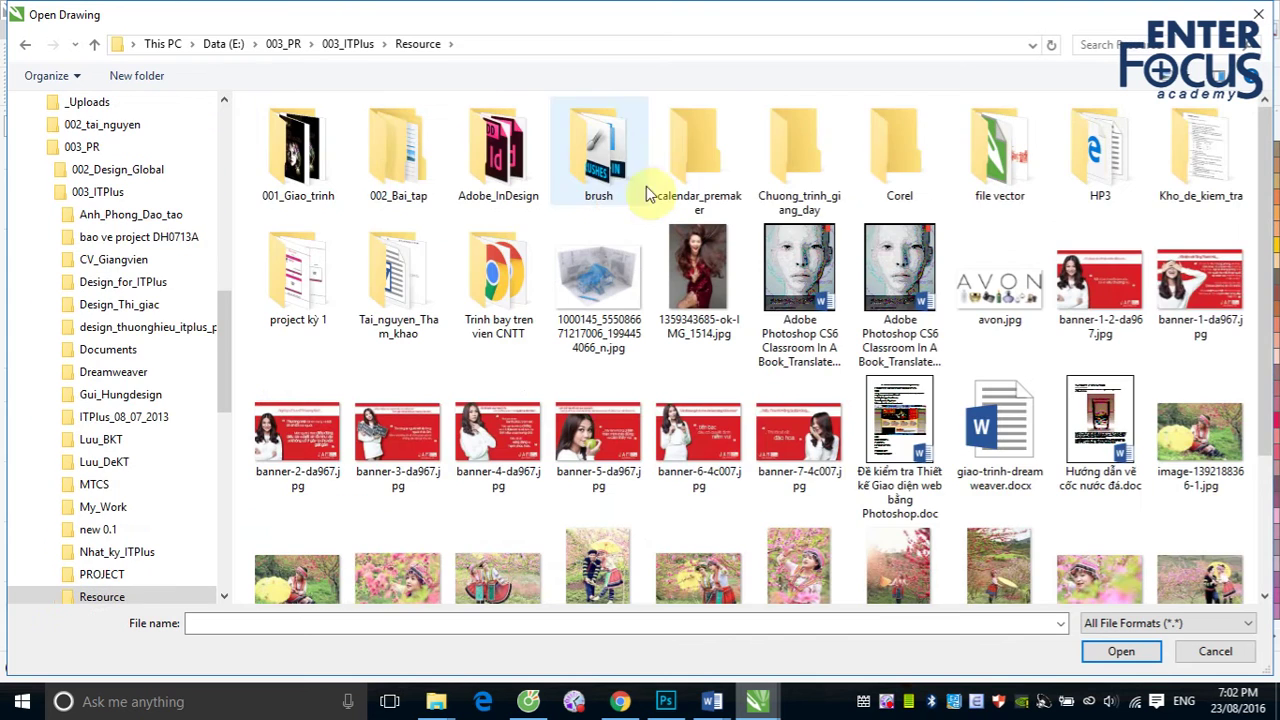
double_click(899, 150)
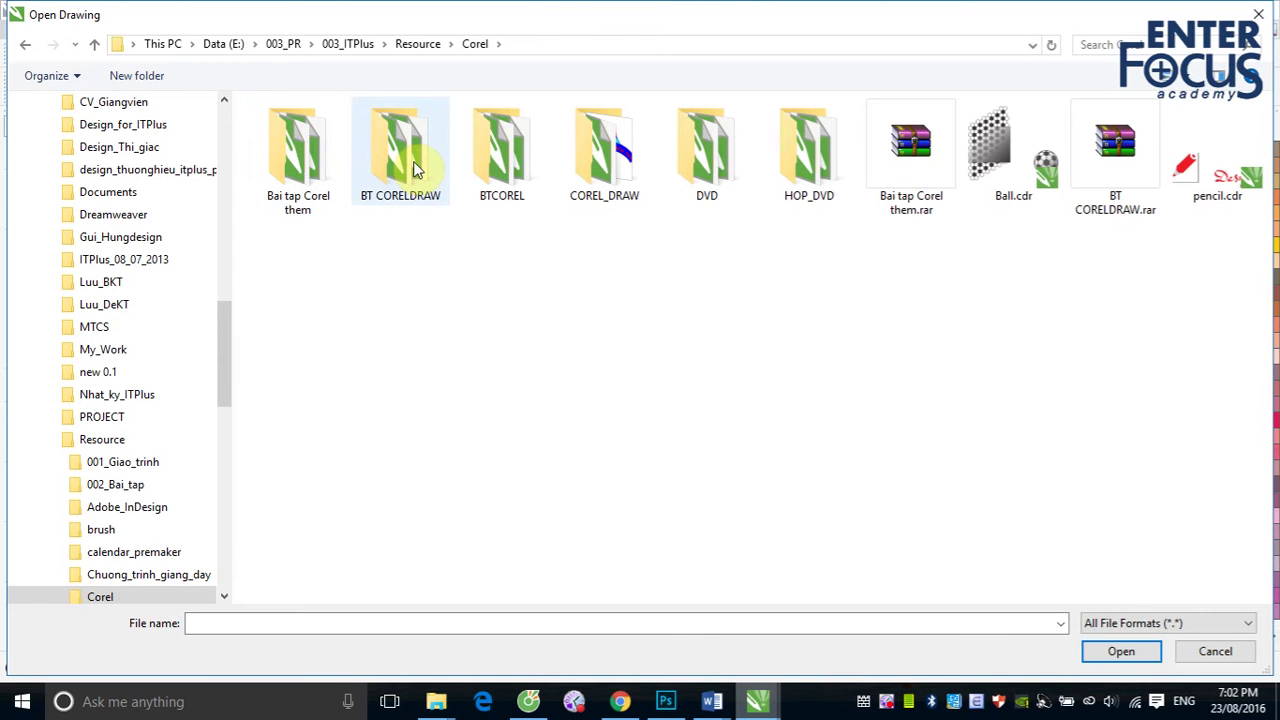
double_click(604, 150)
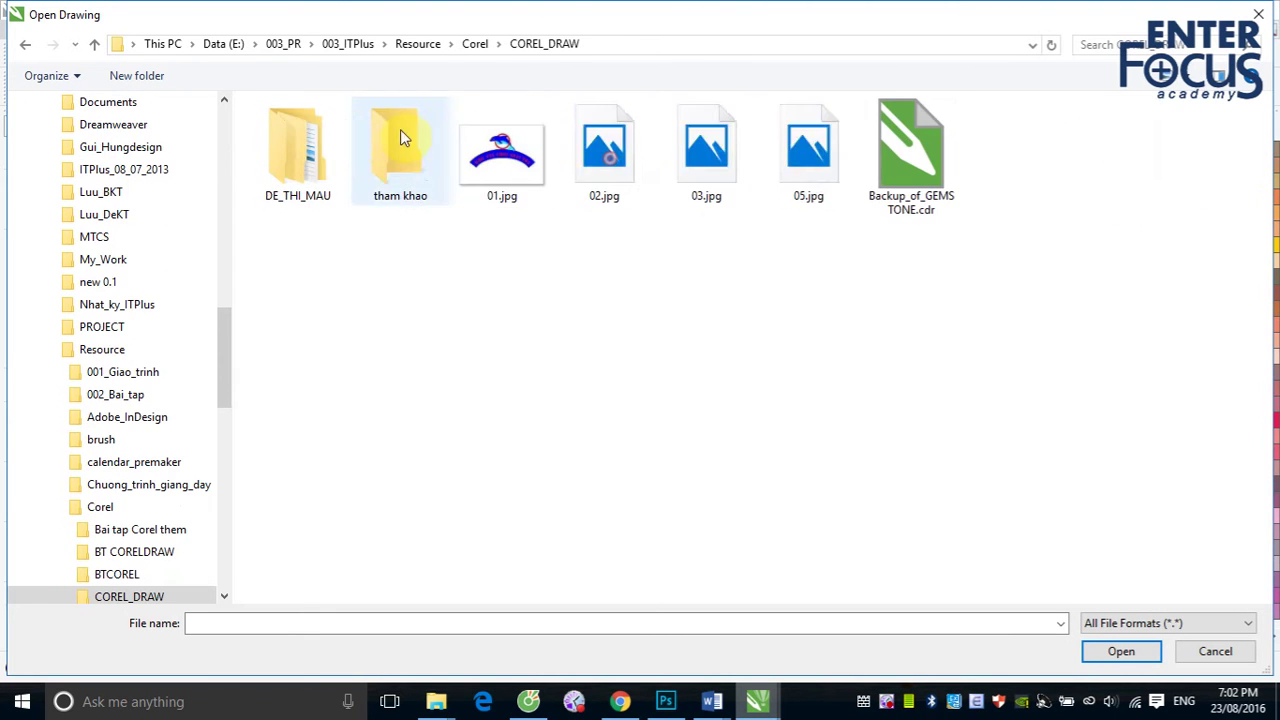
Step: Open CLOSE UP .cdr from the tham khao folder, accepting the suggested permanent font substitutions
double_click(312, 145)
left_click(25, 44)
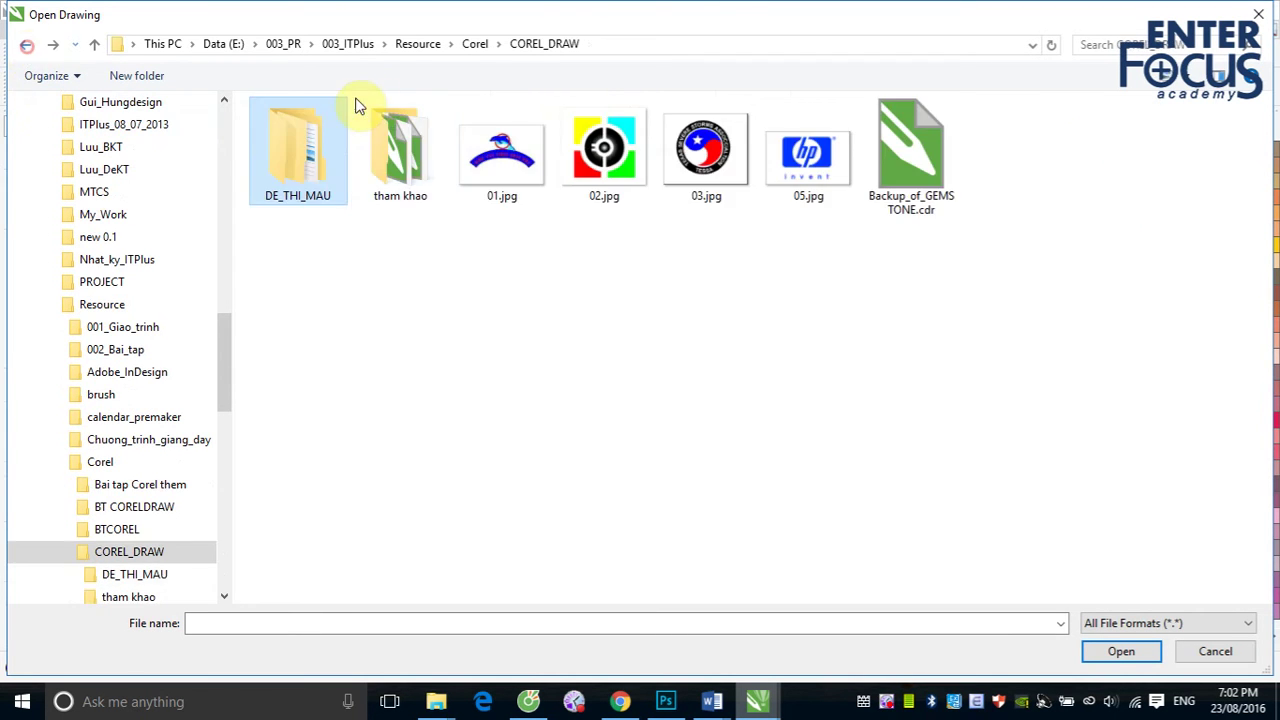
double_click(410, 123)
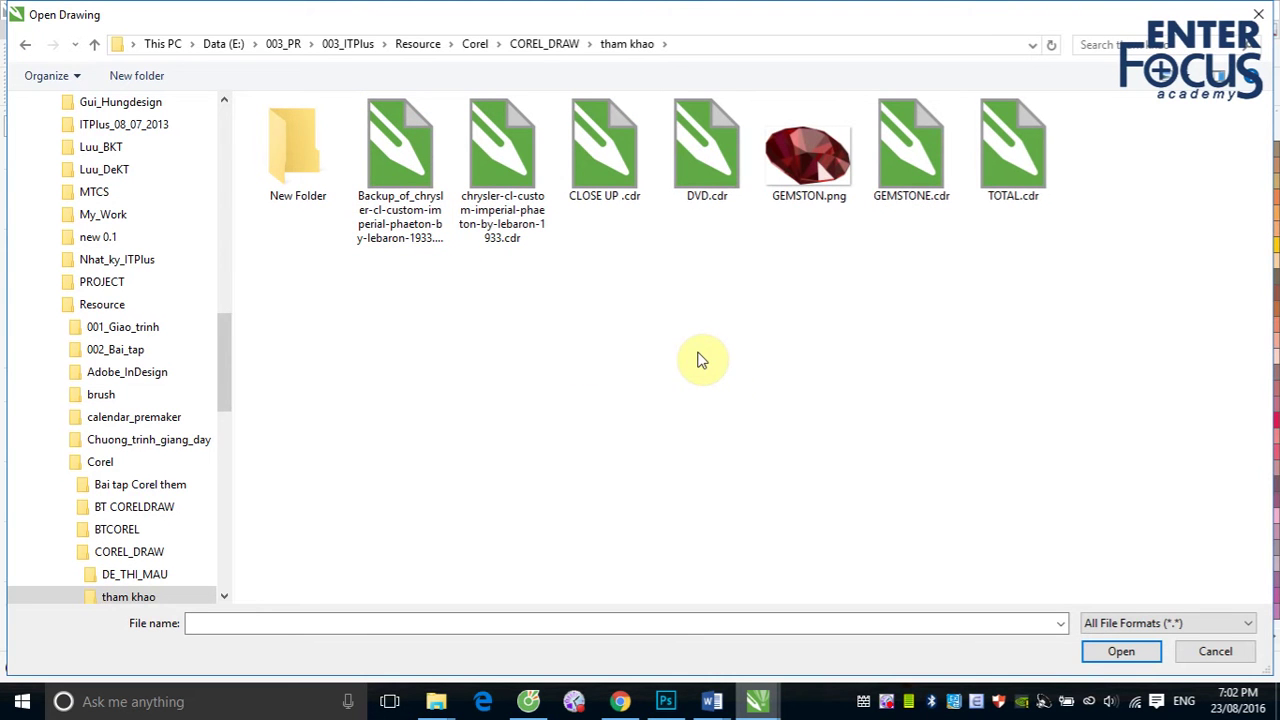
left_click(630, 195)
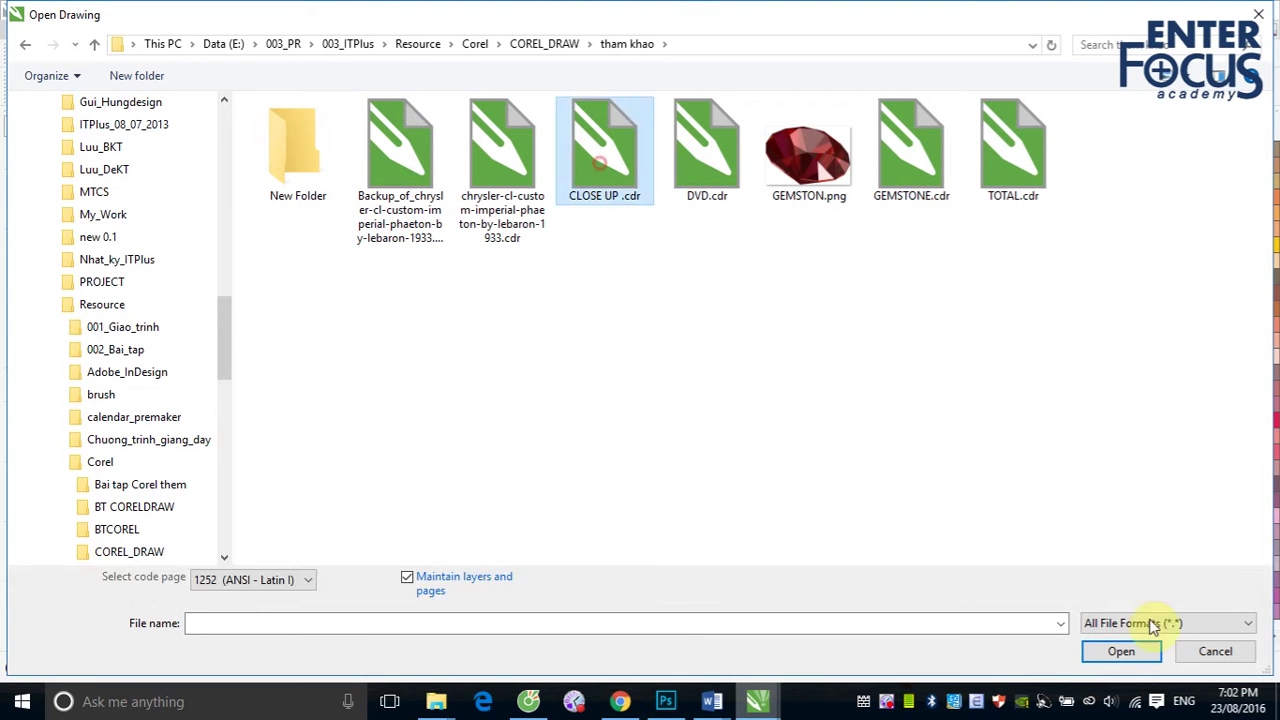
left_click(1118, 651)
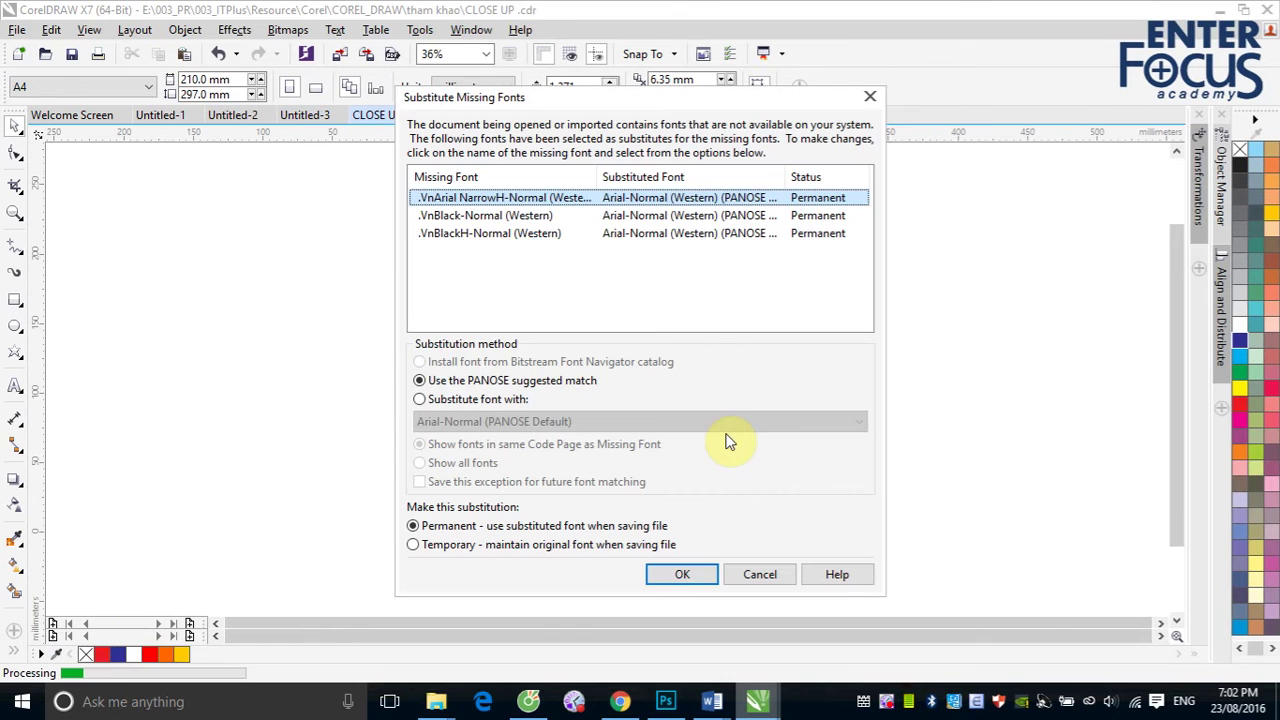
left_click(683, 576)
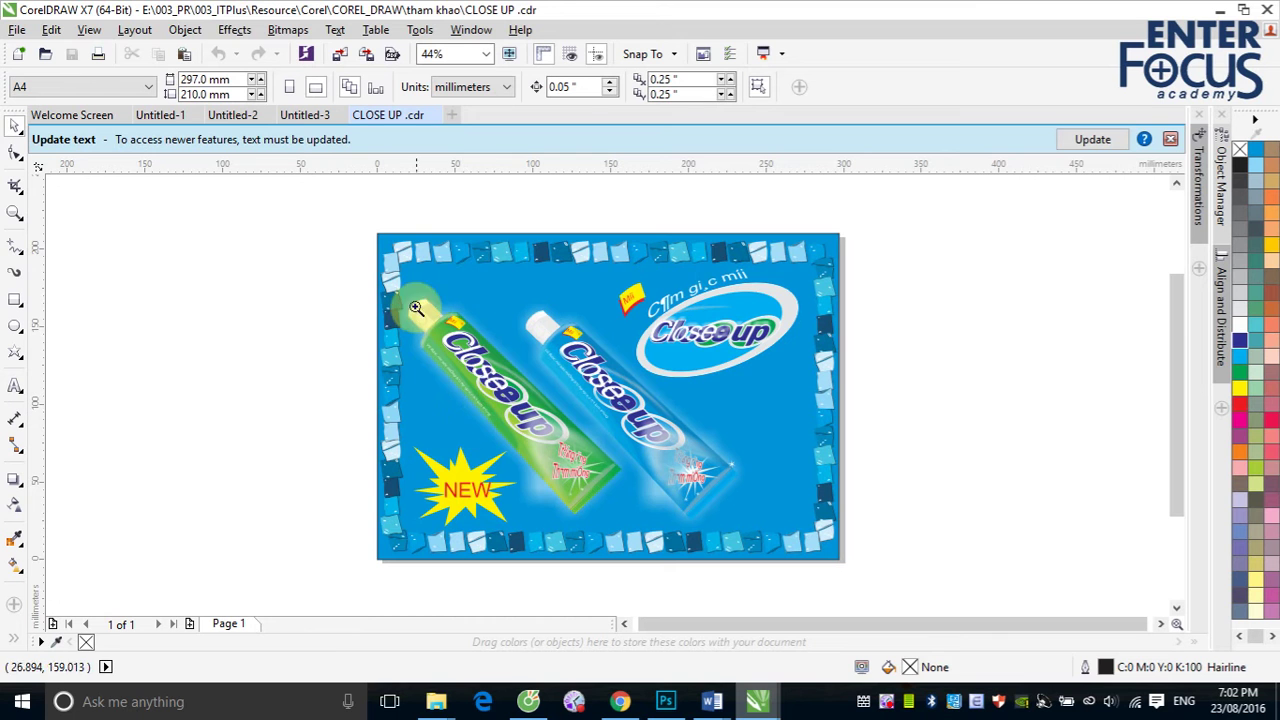
Step: Ungroup the green toothpaste tube into its separate objects and clear the selection
scroll(650, 520, "up", 2)
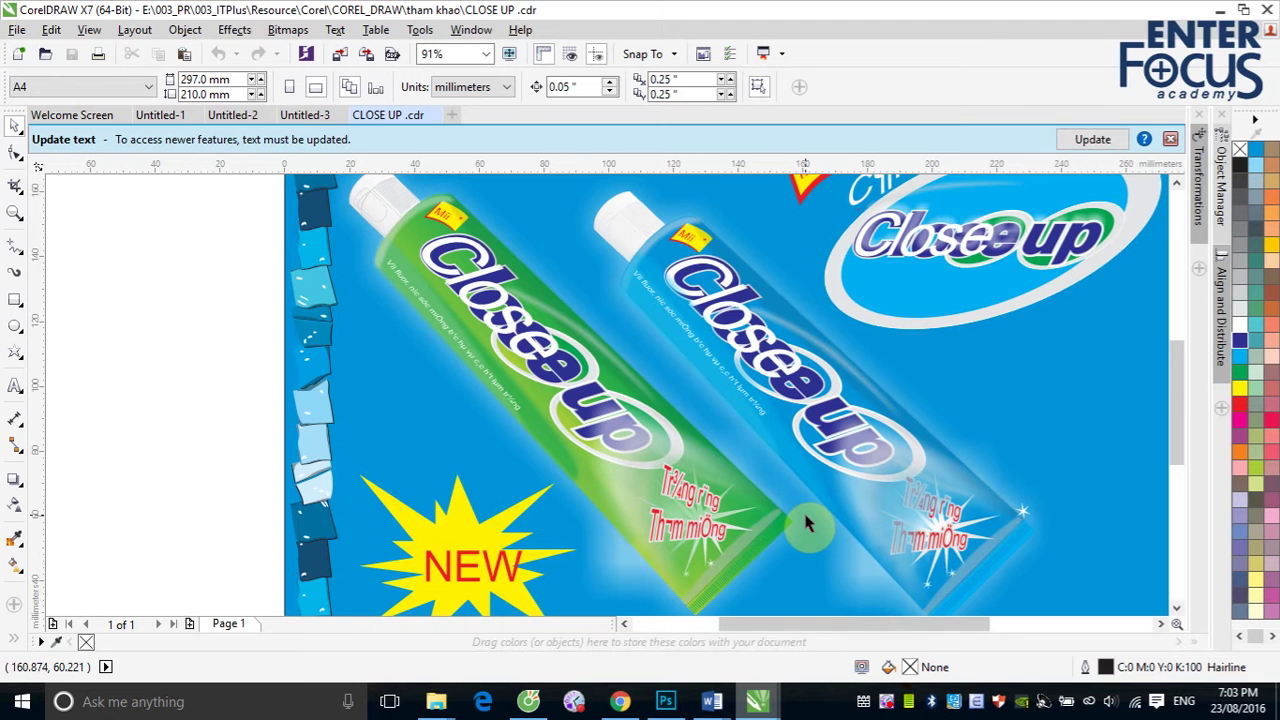
left_click(658, 447)
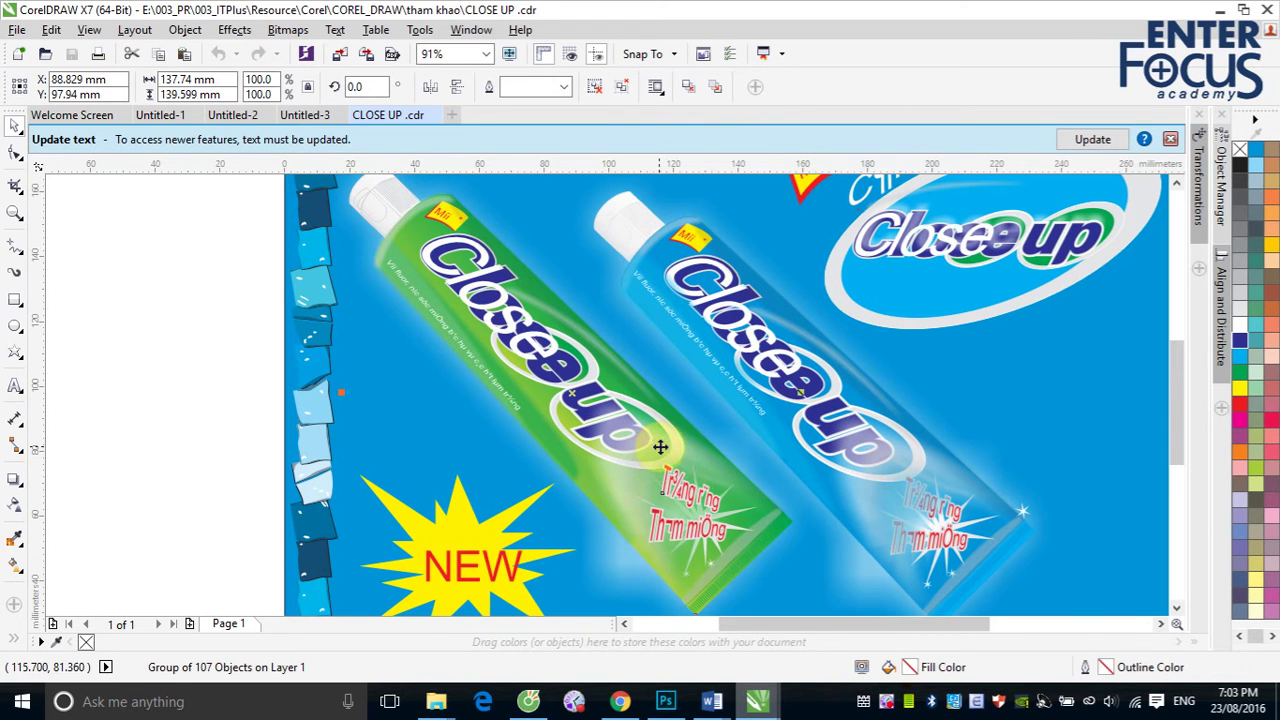
left_click(595, 87)
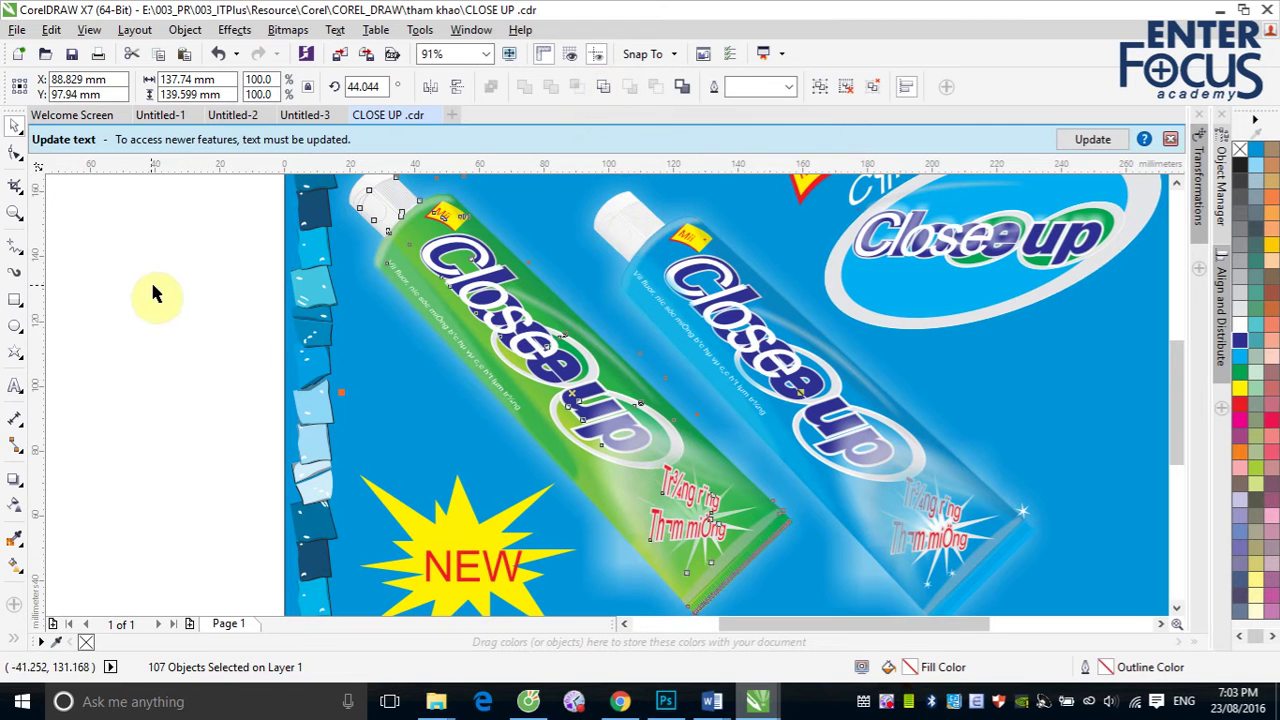
left_click(173, 317)
Step: Move the long grey highlight streak from the green tube onto the empty area left of the page
left_click(672, 456)
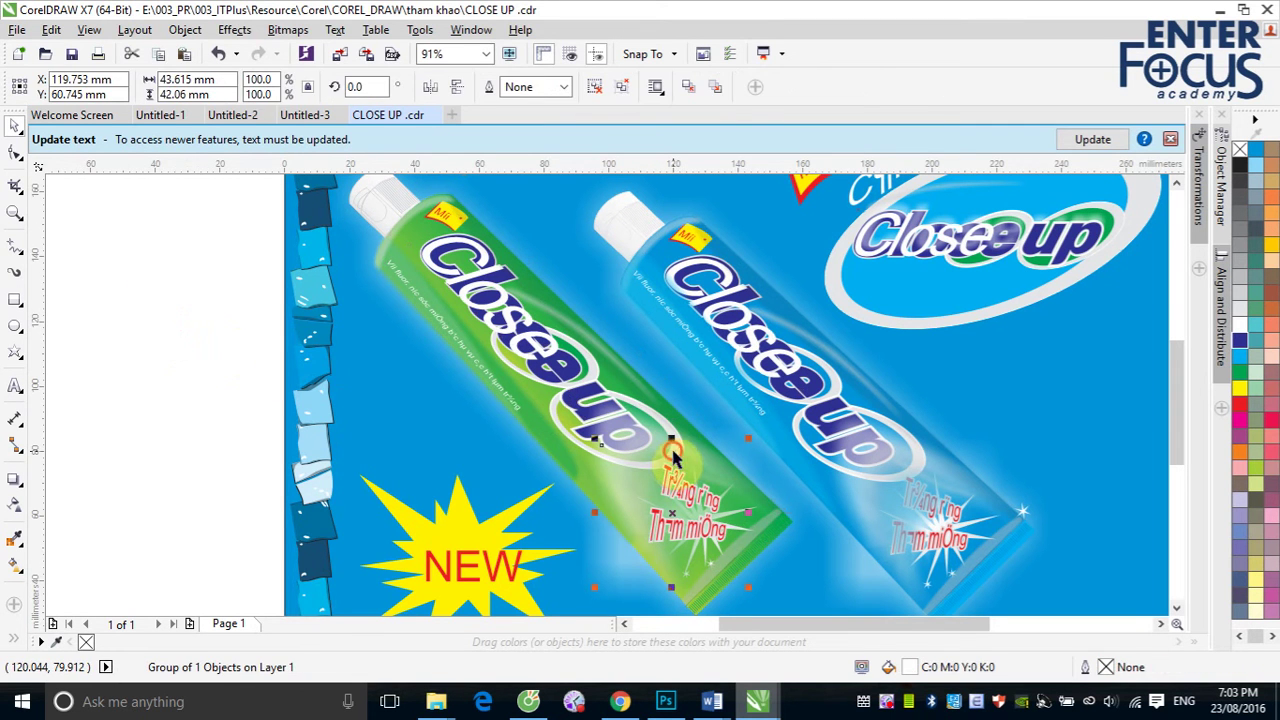
left_click_drag(672, 456, 200, 329)
key("ctrl+u")
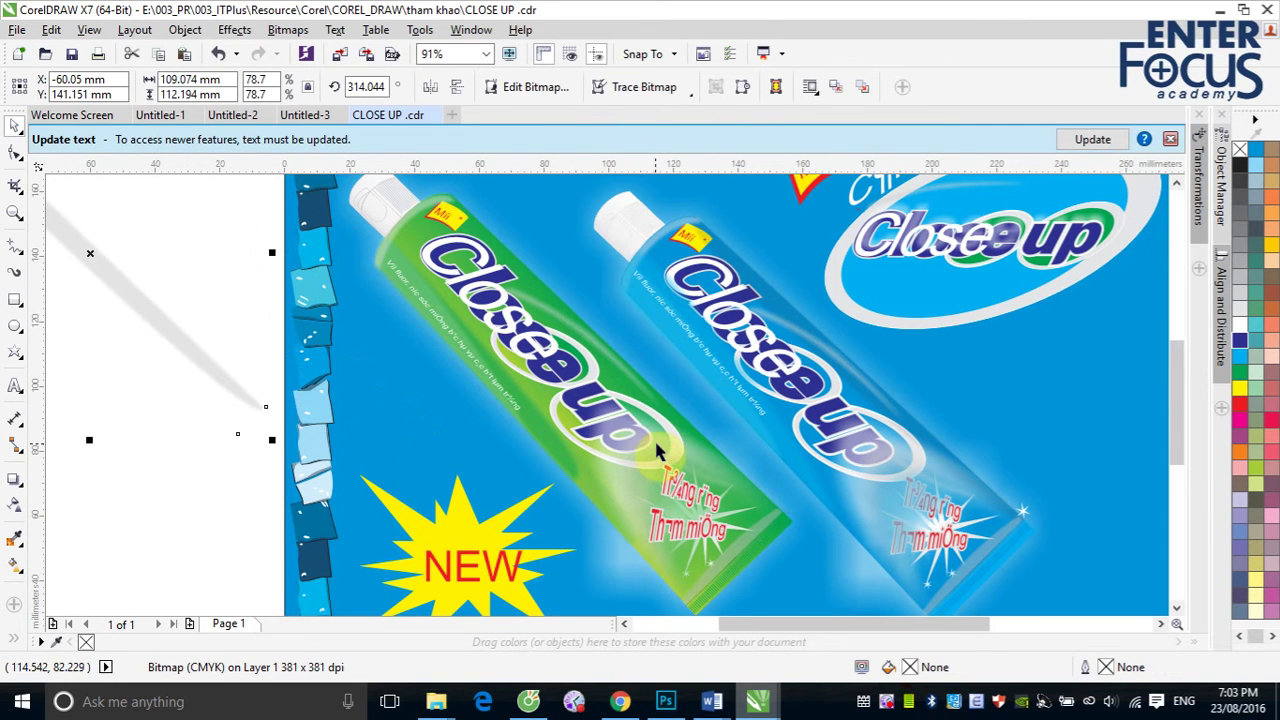
Step: Select the blue tile border around the poster by its control curve and delete it
left_click(657, 452)
left_click(206, 417)
left_click(542, 485)
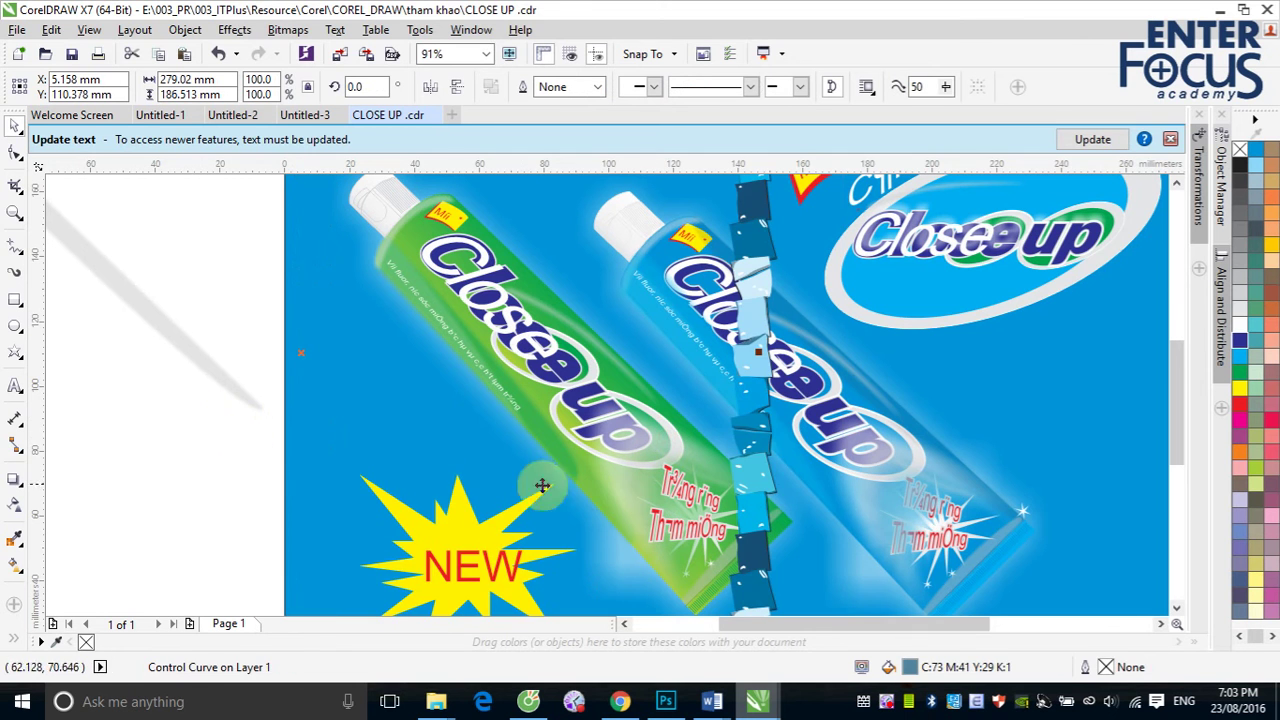
key("Delete")
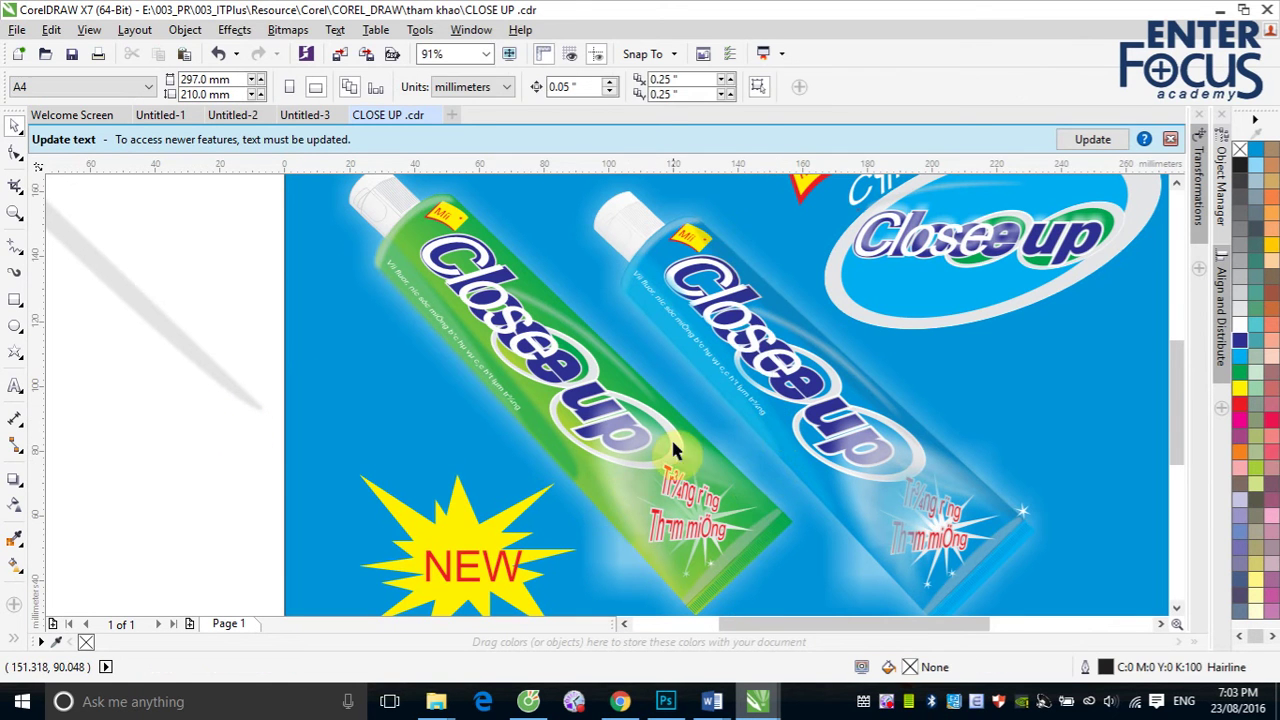
Step: Pull the white glow behind the green tube, the blurred green shape and the soft white highlights out to the left of the page
left_click(683, 460)
left_click_drag(531, 460, 252, 473)
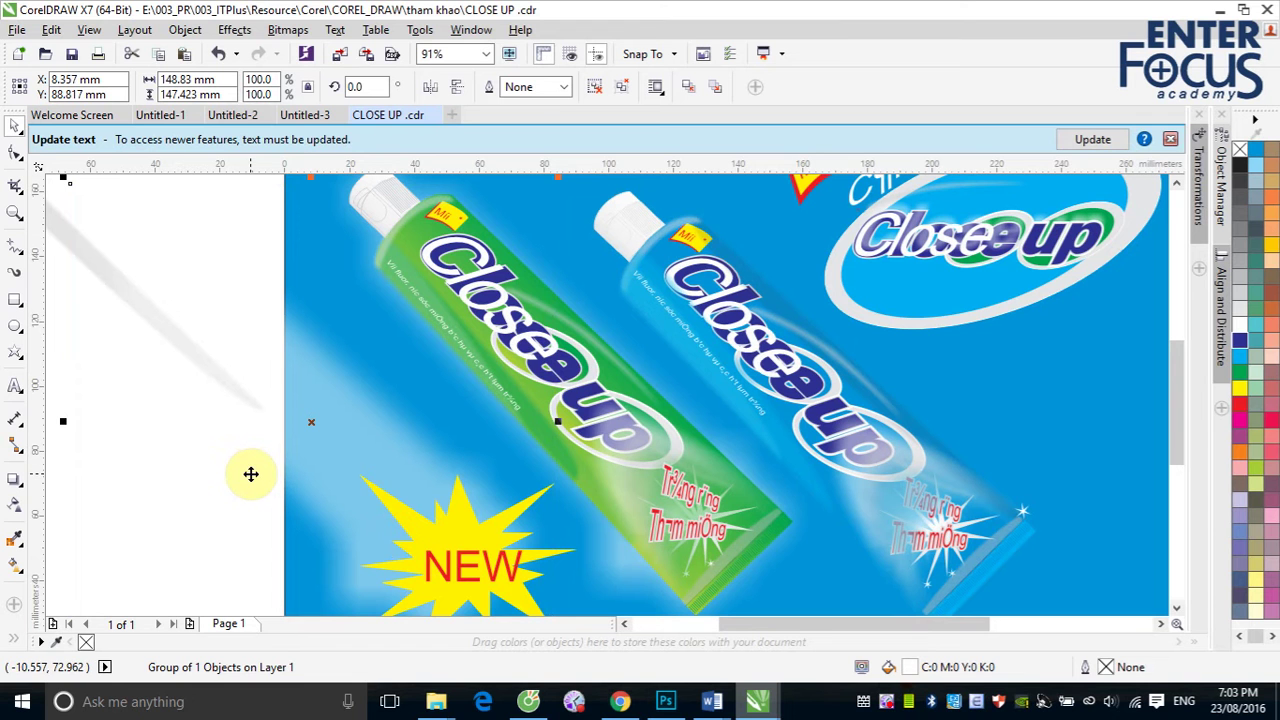
left_click_drag(683, 450, 113, 462)
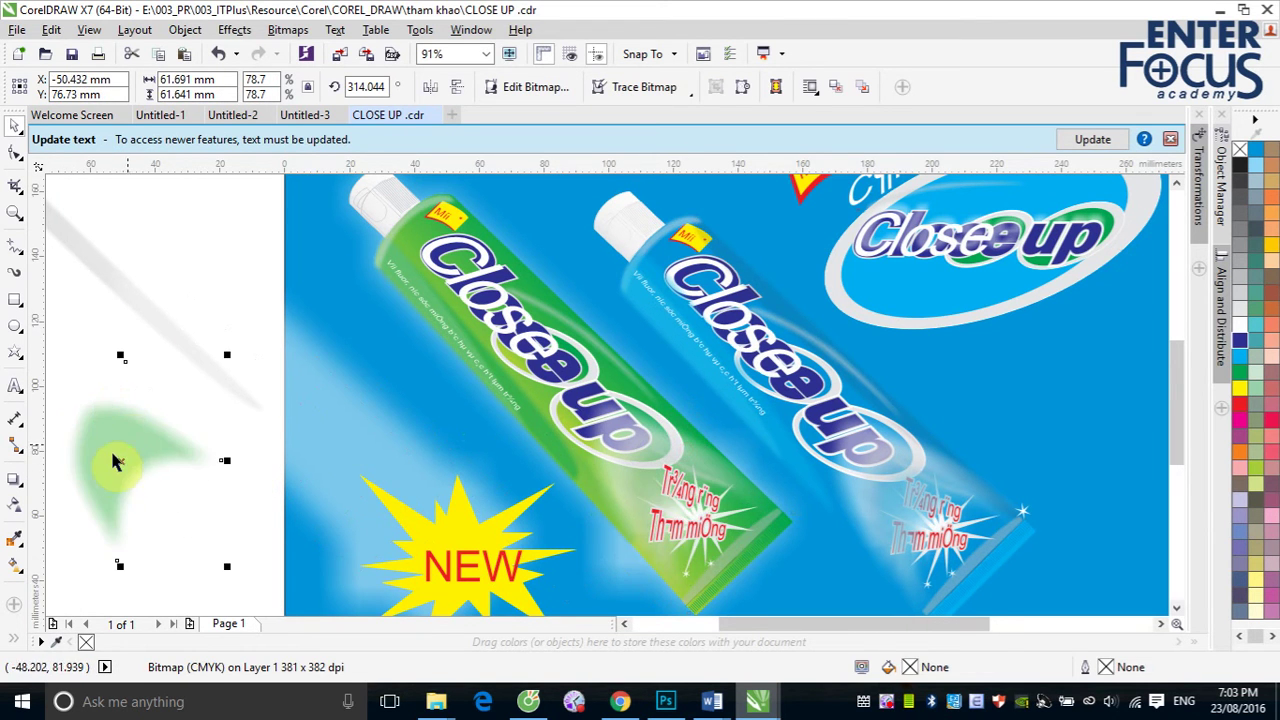
left_click_drag(625, 465, 163, 286)
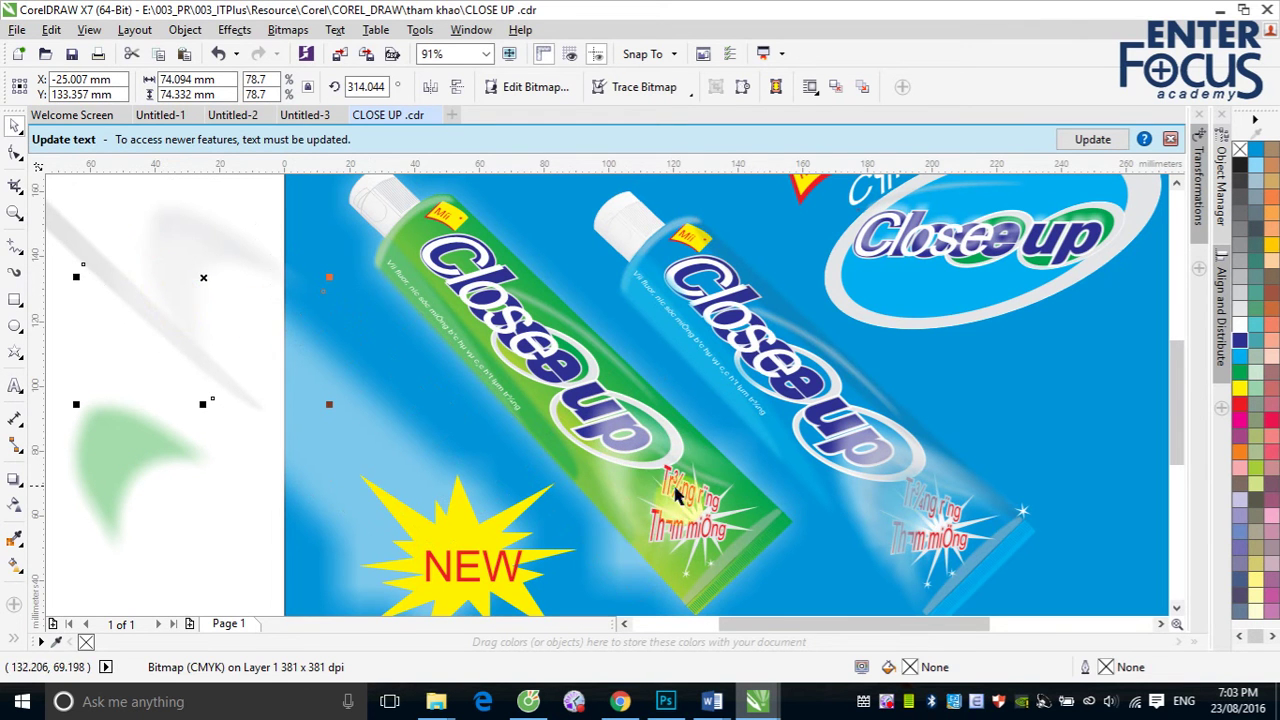
left_click_drag(625, 482, 137, 412)
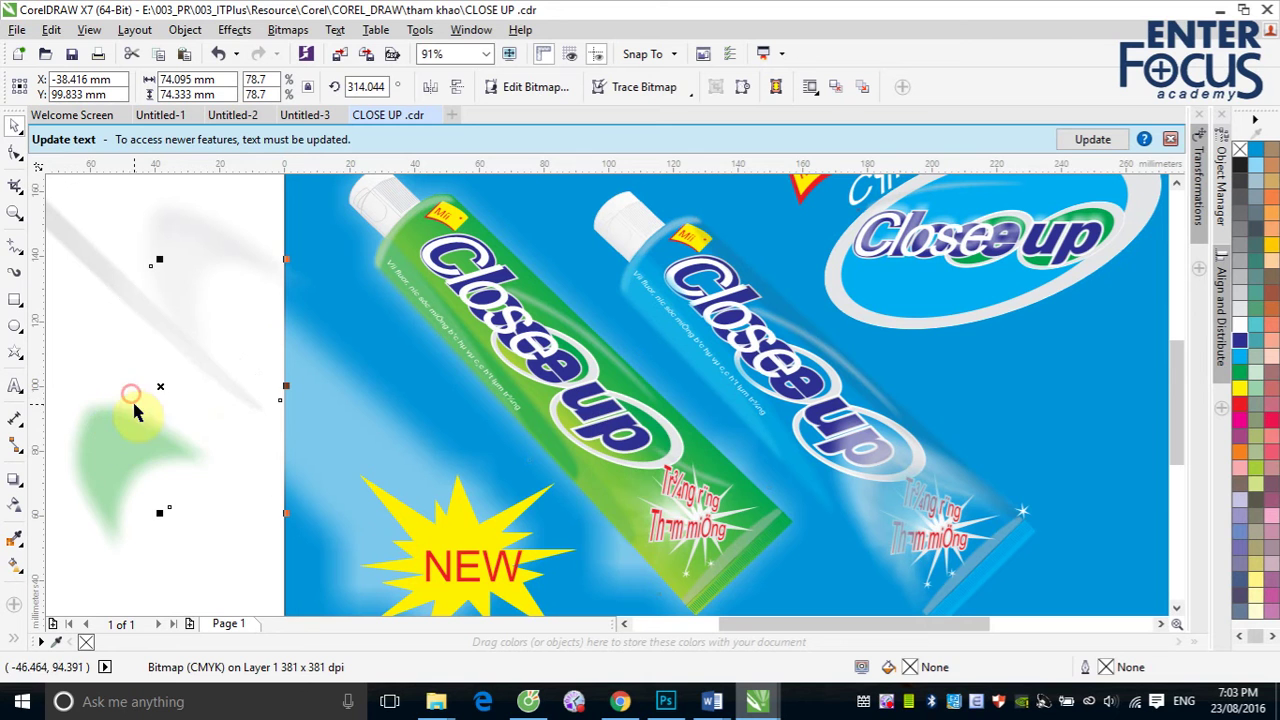
Step: Move both red slogan lines, the white starburst and the soft highlight group from the green tube's lower end to the left of the page
left_click(698, 498)
left_click_drag(698, 498, 199, 561)
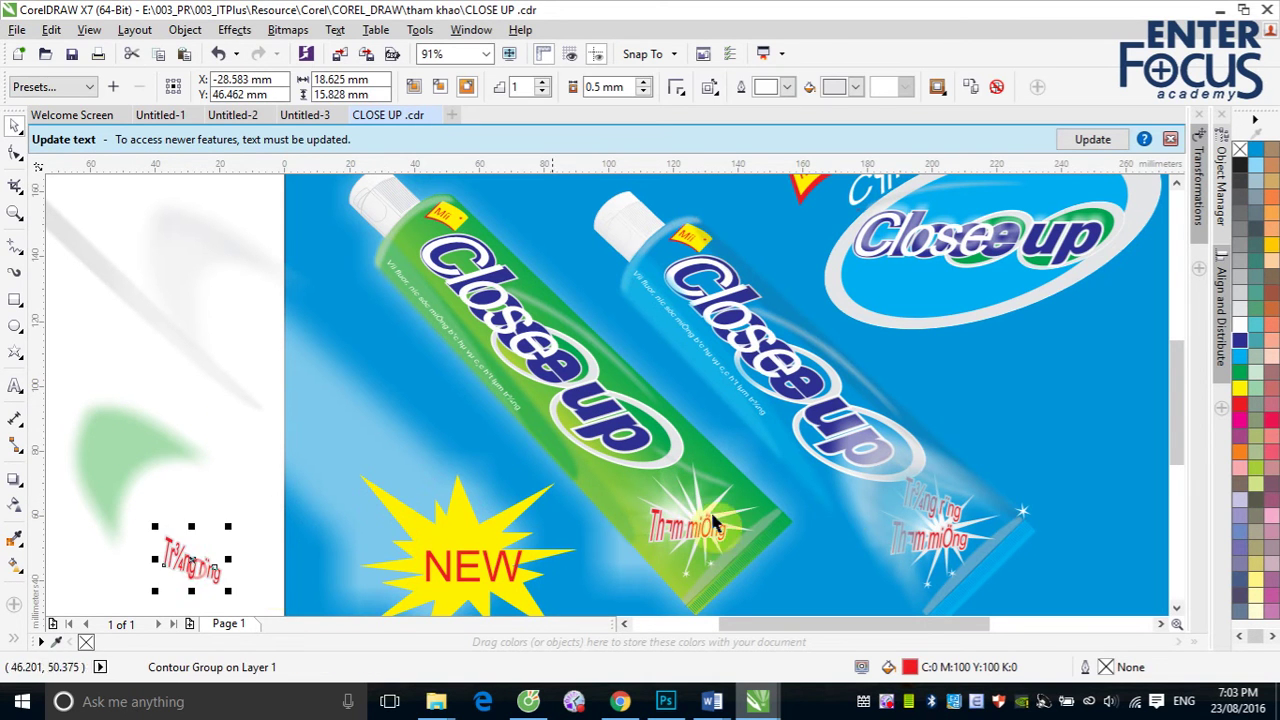
left_click_drag(697, 540, 245, 600)
left_click(696, 525)
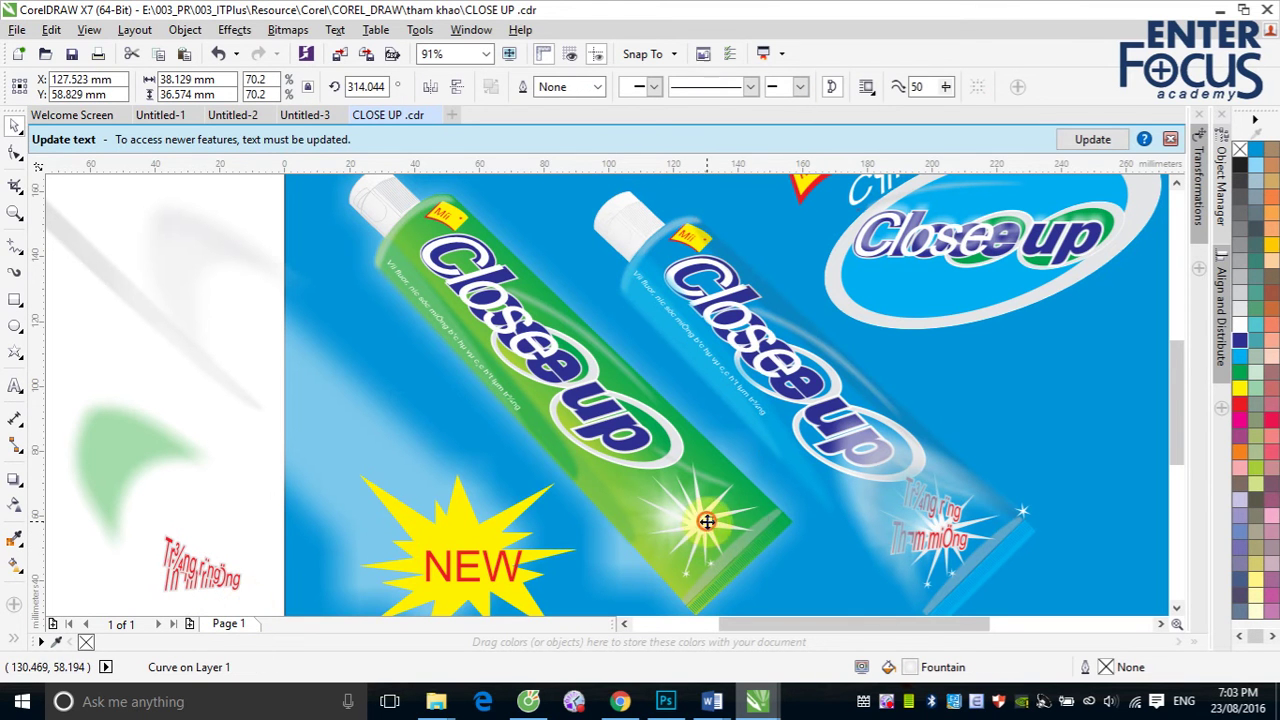
left_click_drag(3, 585, 100, 580)
left_click(679, 520)
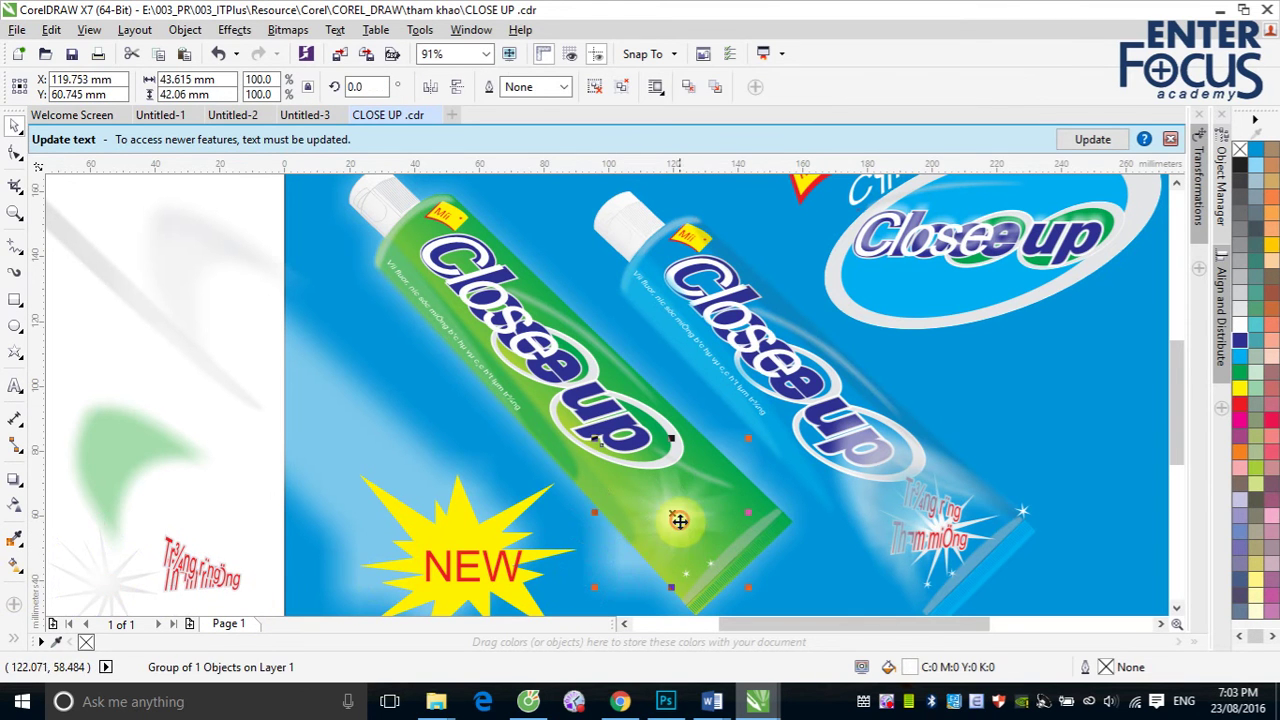
left_click_drag(676, 515, 128, 563)
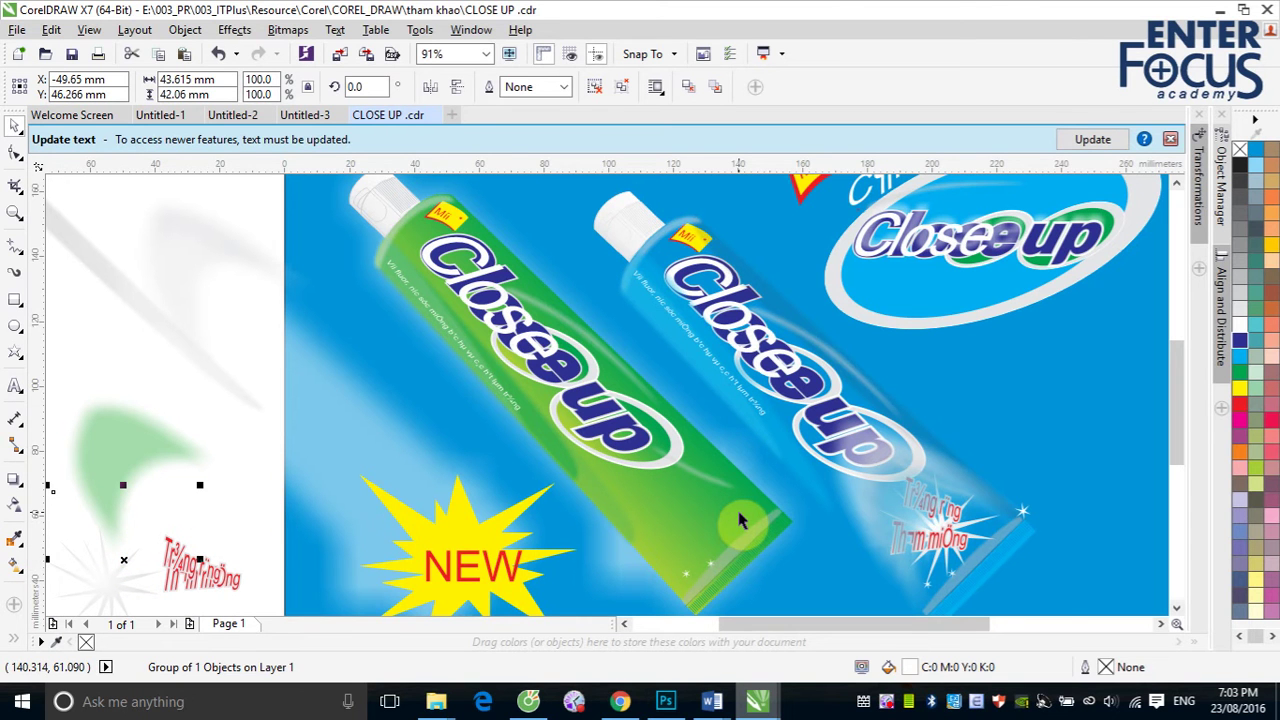
Step: Shift the white glow back toward the green tube and return the blurred green shape and a soft white highlight to the tube's lower end
left_click_drag(740, 520, 126, 451)
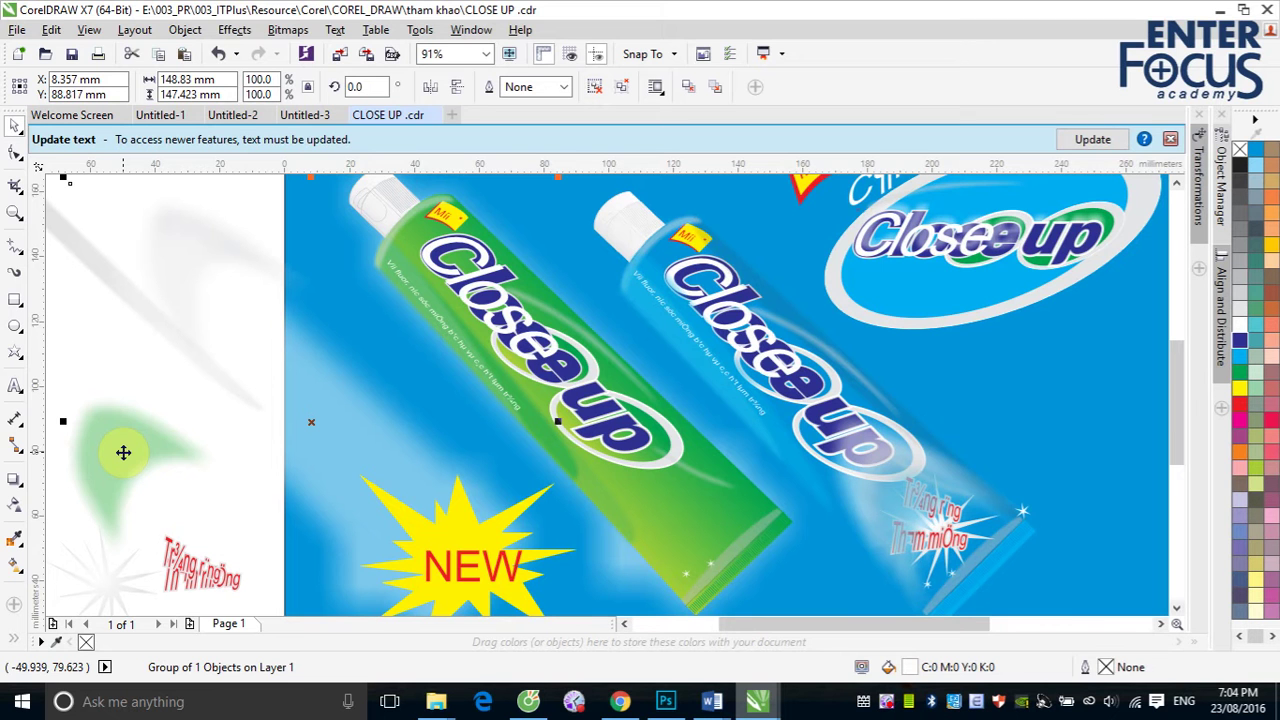
left_click_drag(123, 452, 202, 476)
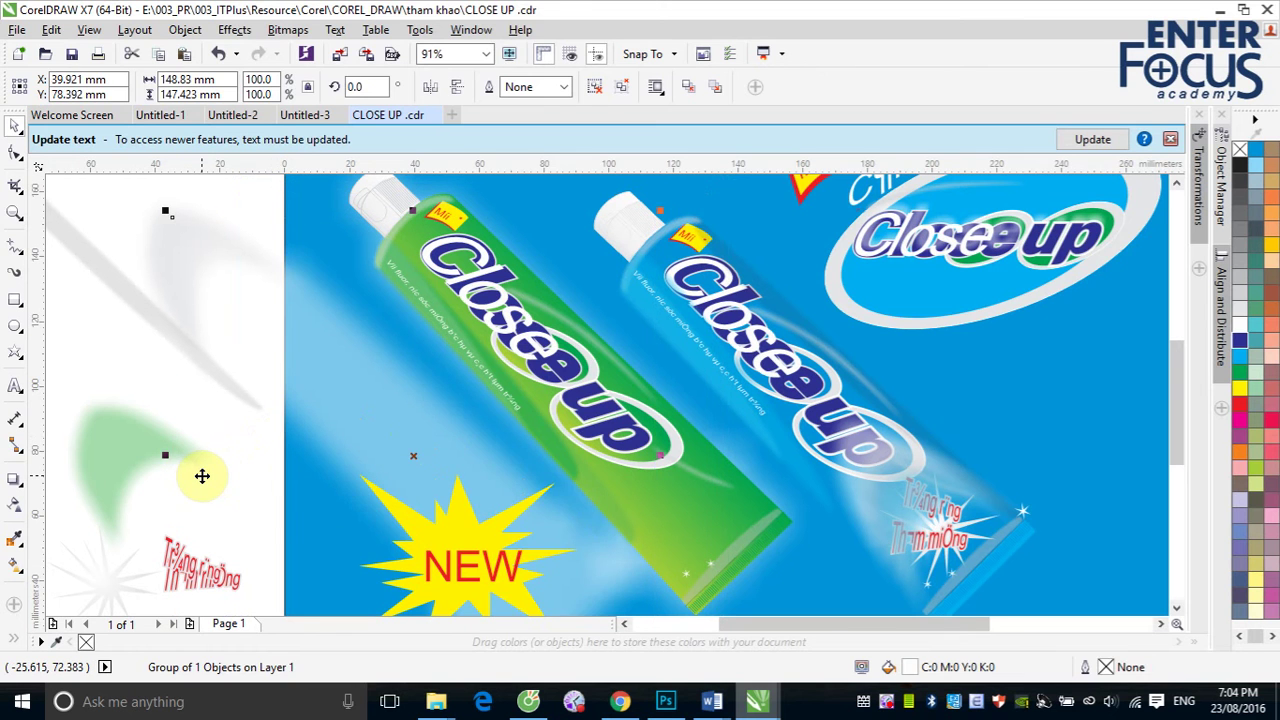
left_click(134, 469)
left_click_drag(117, 449, 675, 505)
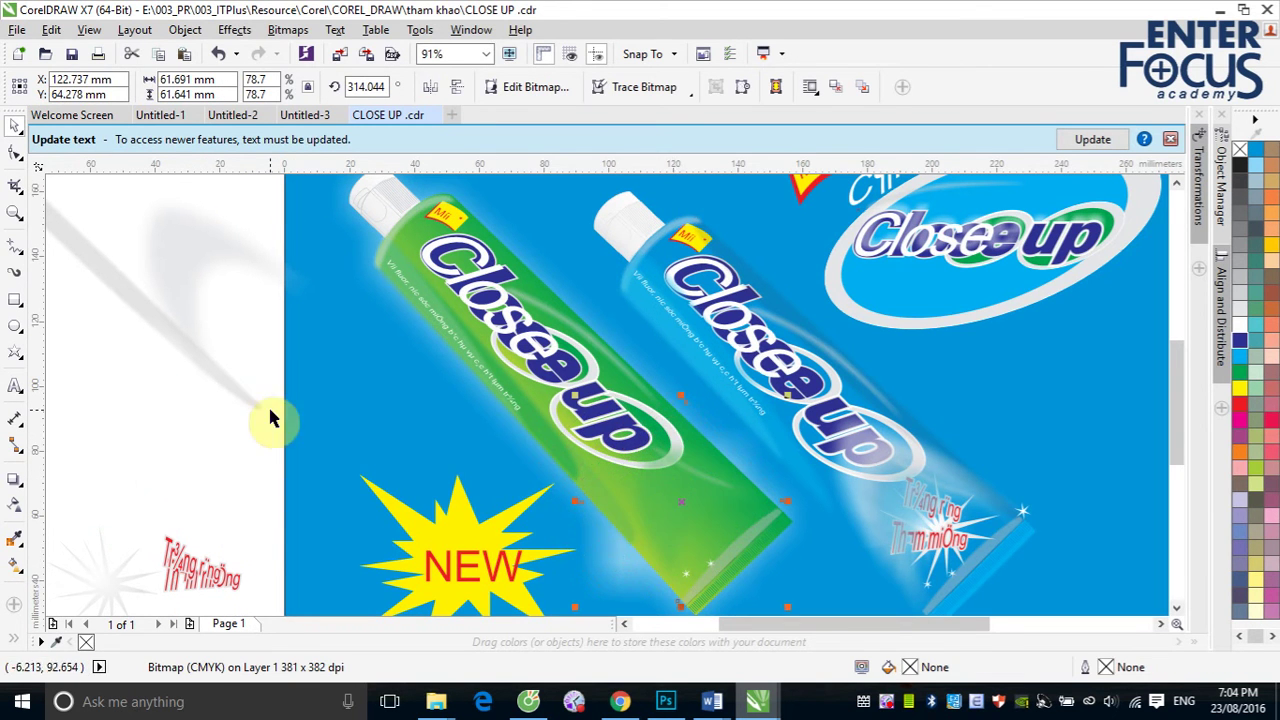
left_click_drag(195, 242, 642, 461)
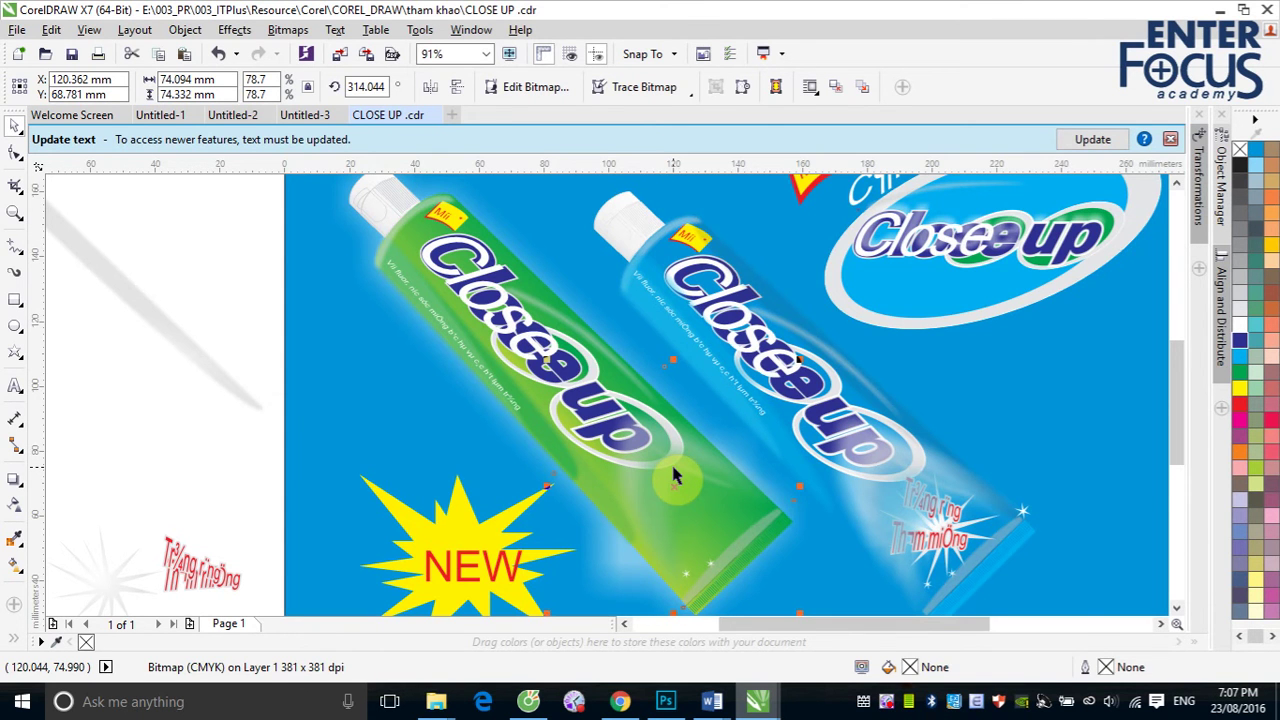
Step: Switch to Chrome and open Google's image search in a new tab
scroll(675, 477, "down", 4)
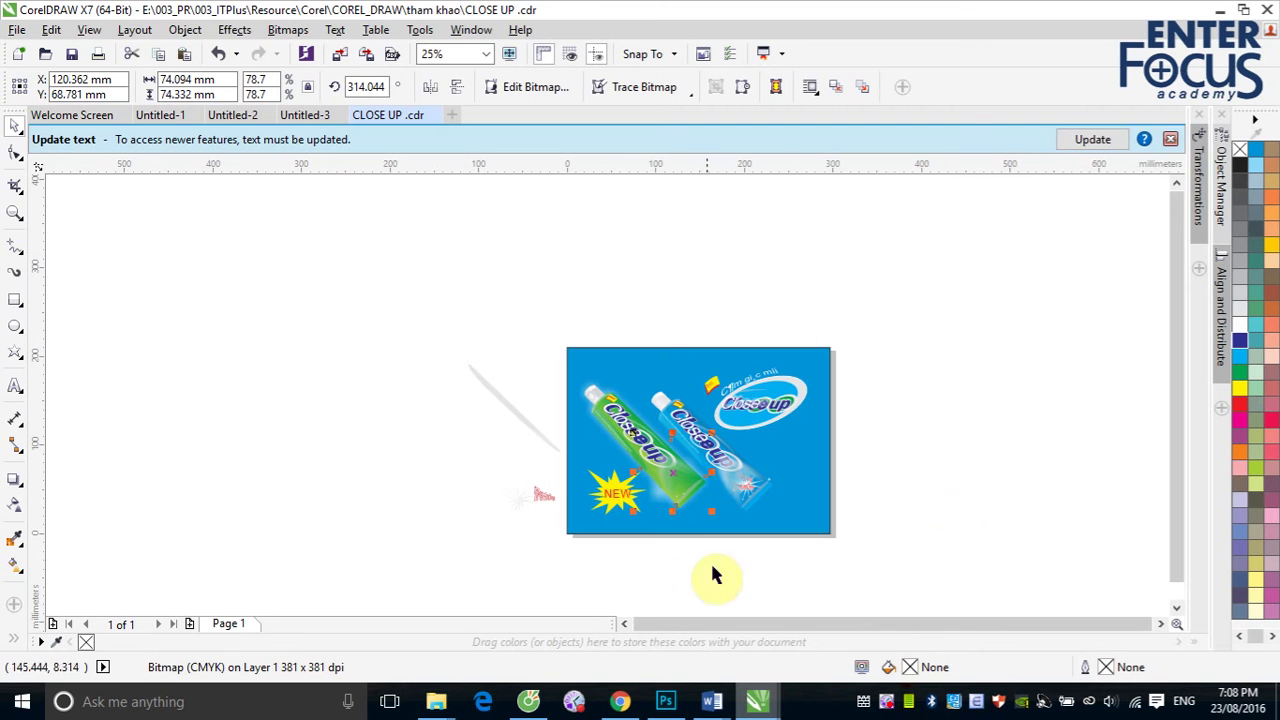
left_click(620, 701)
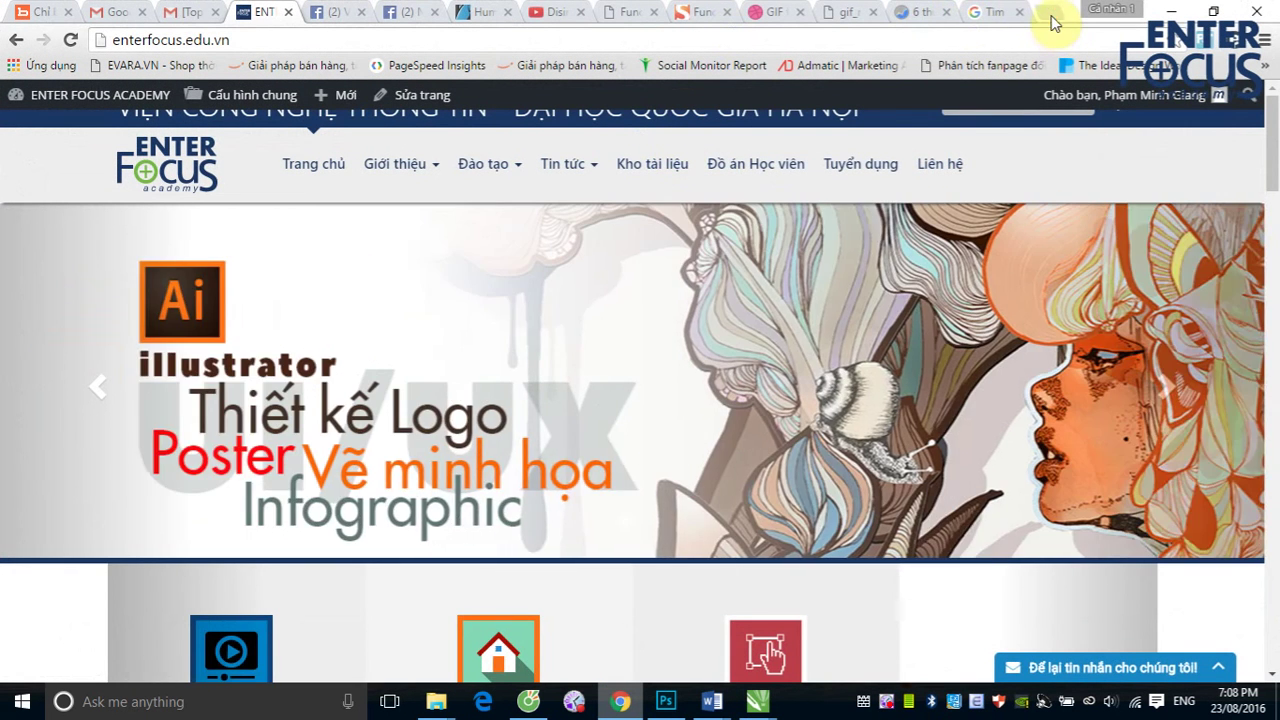
left_click(1049, 14)
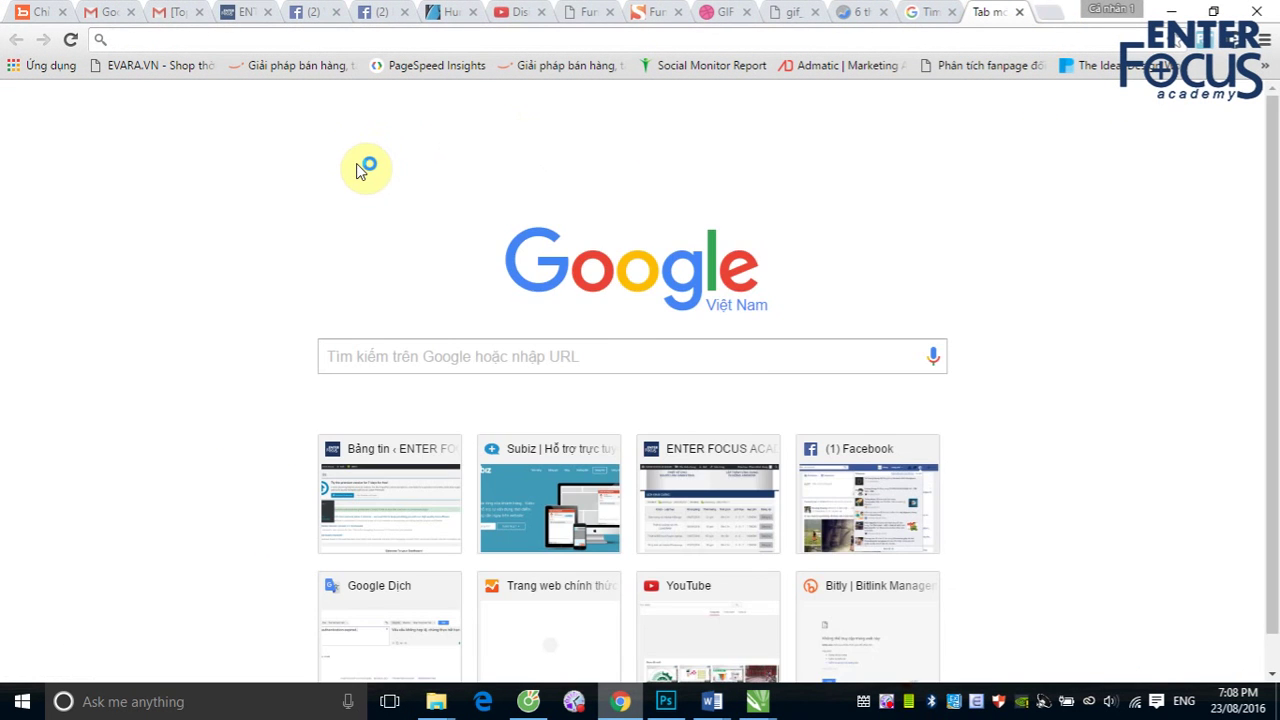
left_click(1097, 109)
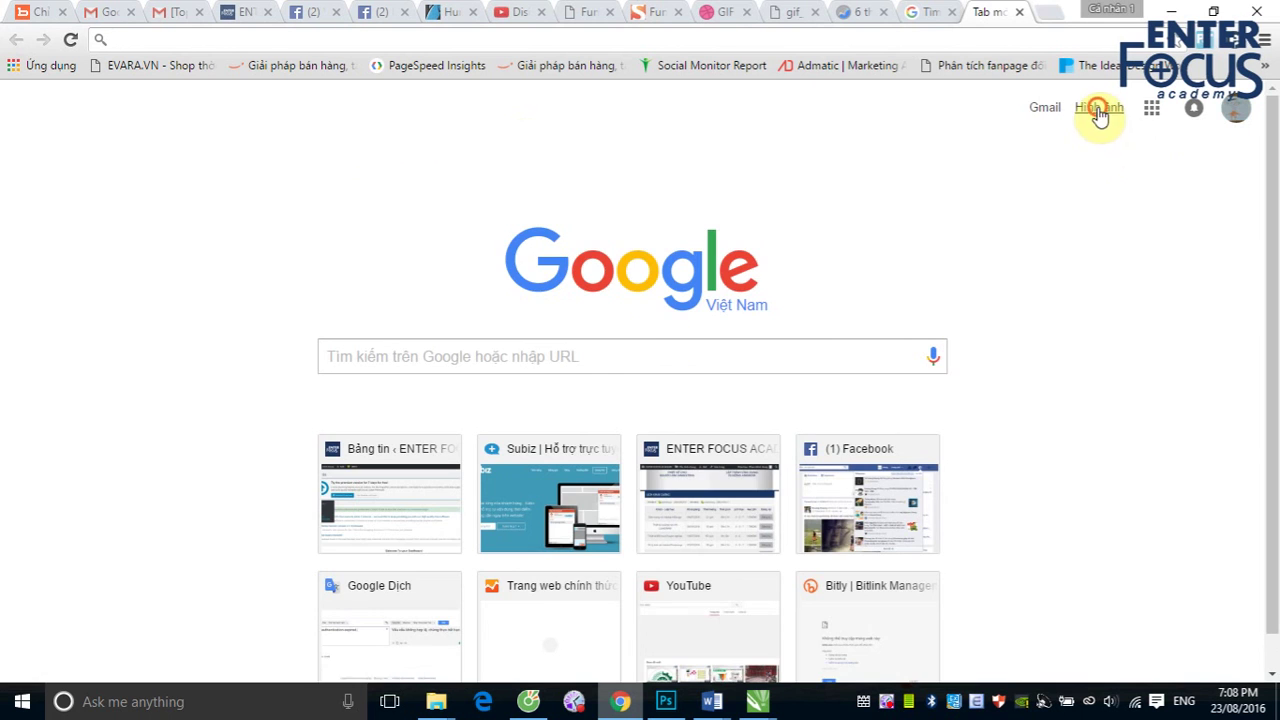
Step: Search Google Images for "Cosmetics"
left_click(357, 393)
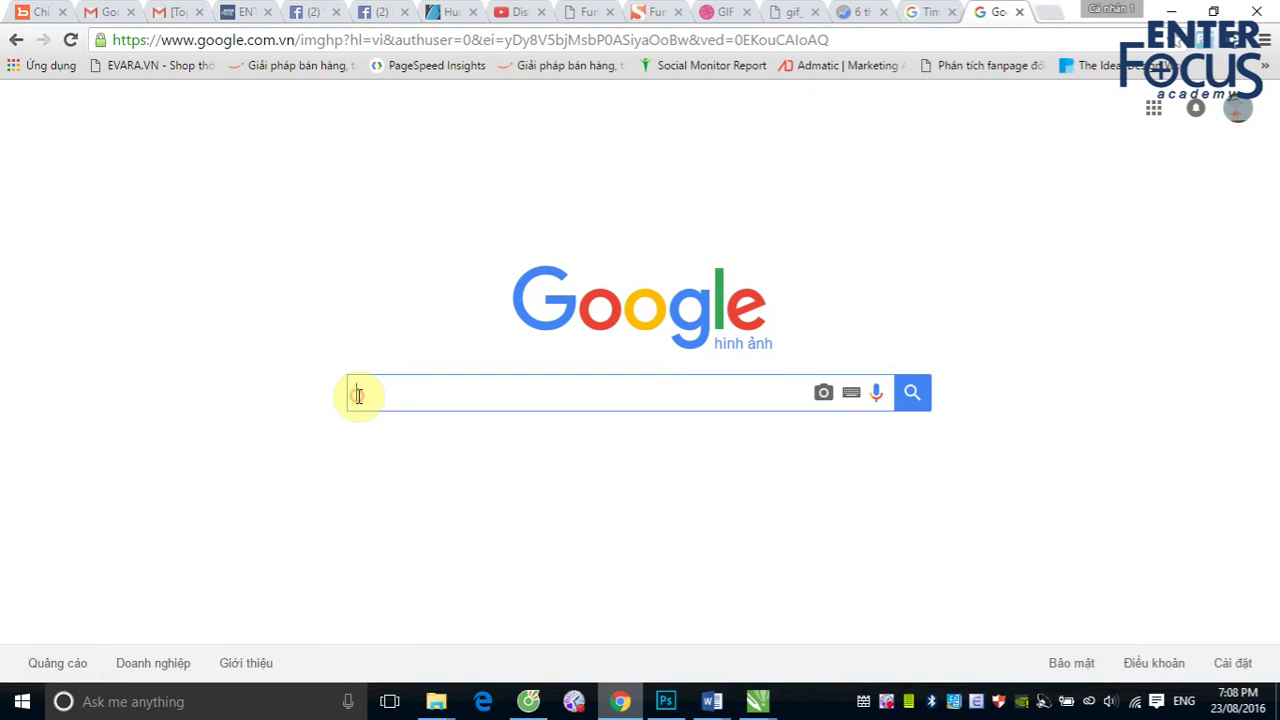
type("coss")
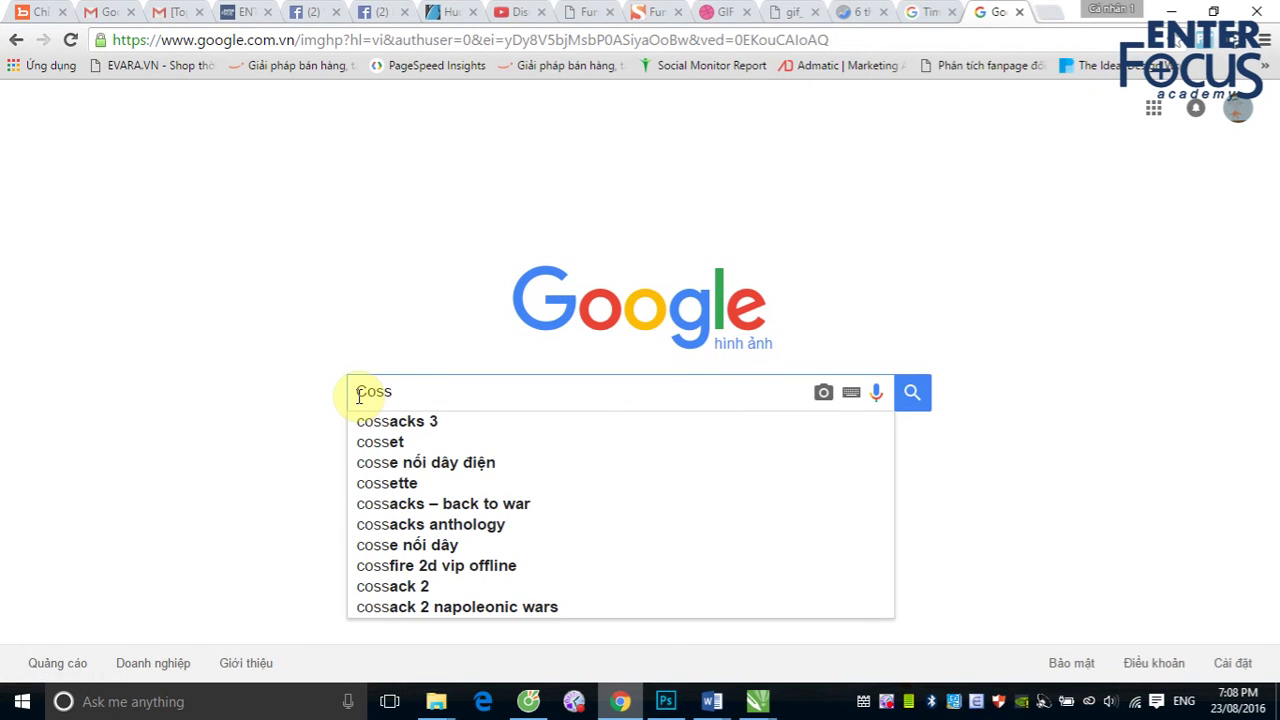
key("BackSpace")
type("me")
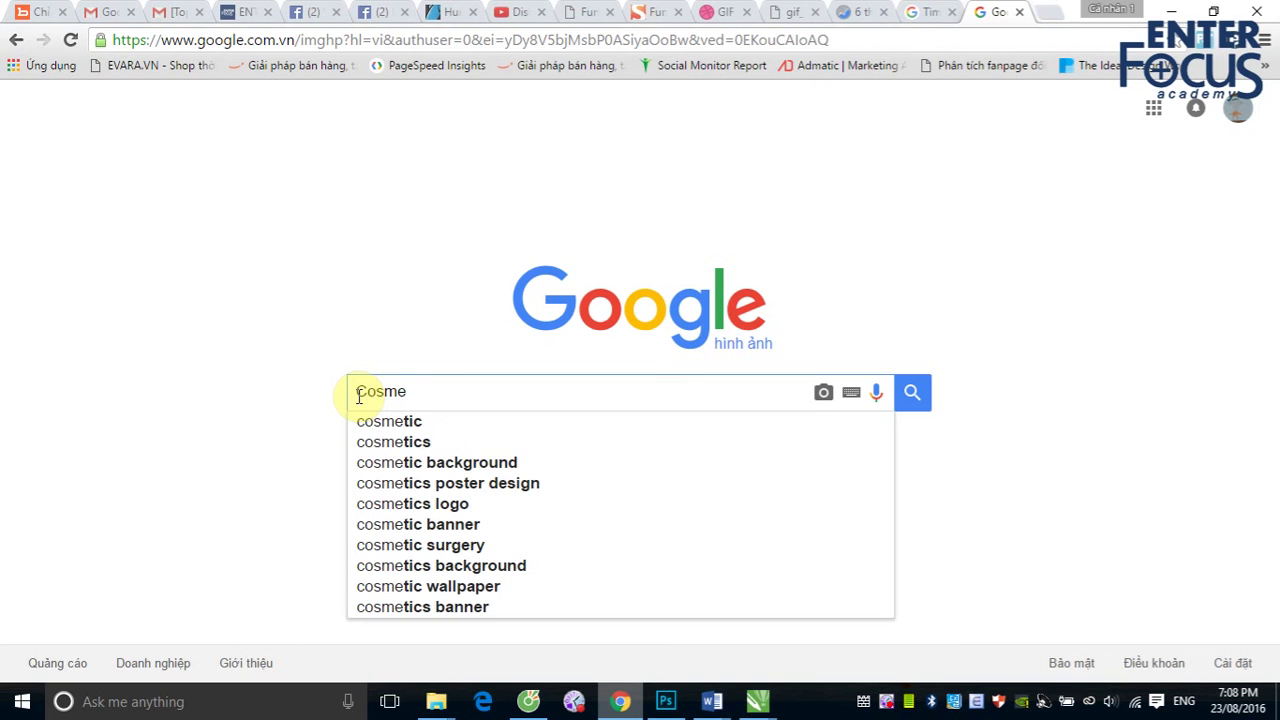
type("tics")
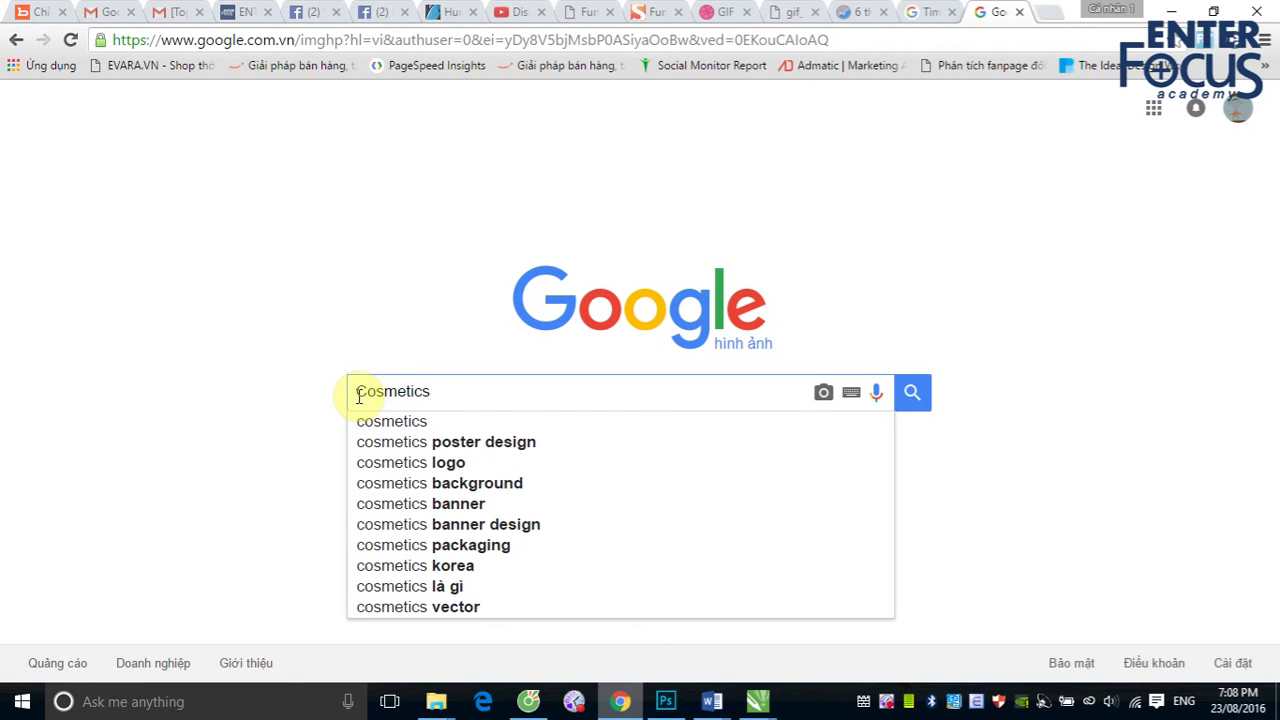
key("Return")
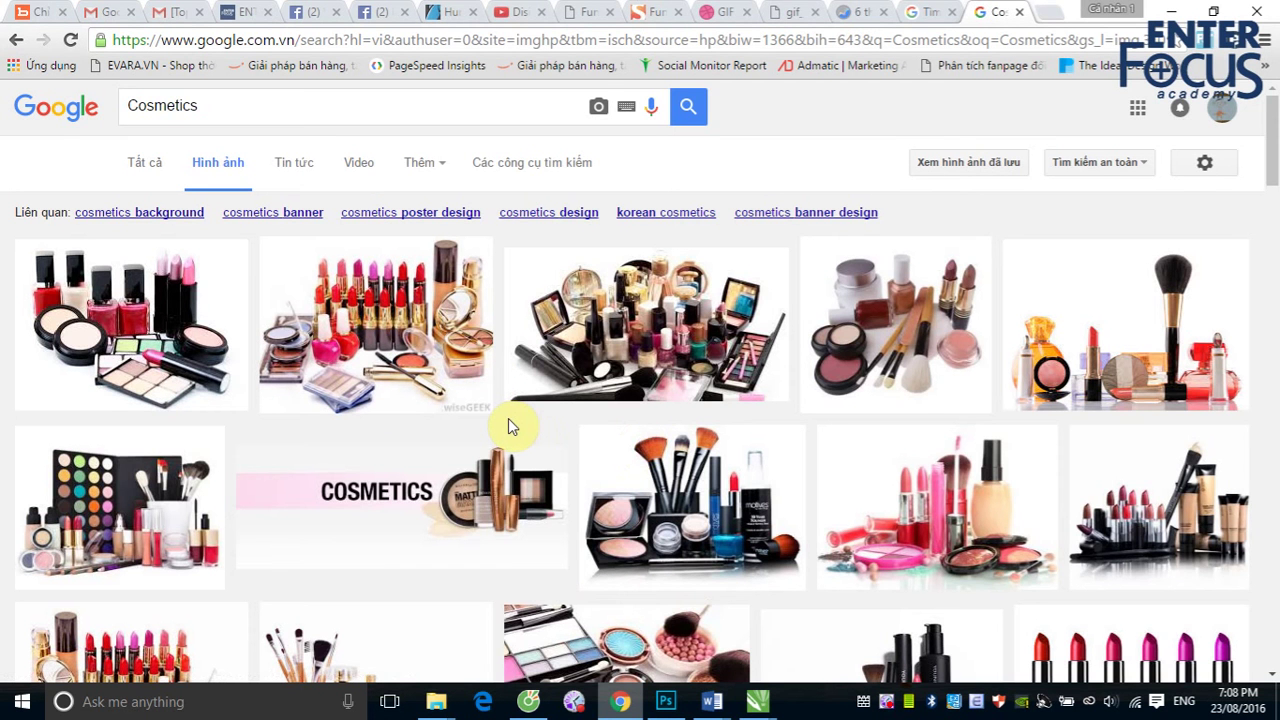
Step: Browse the cosmetics image results and open the preview of the row of six red-to-purple lipsticks
scroll(508, 426, "down", 1)
scroll(507, 428, "down", 3)
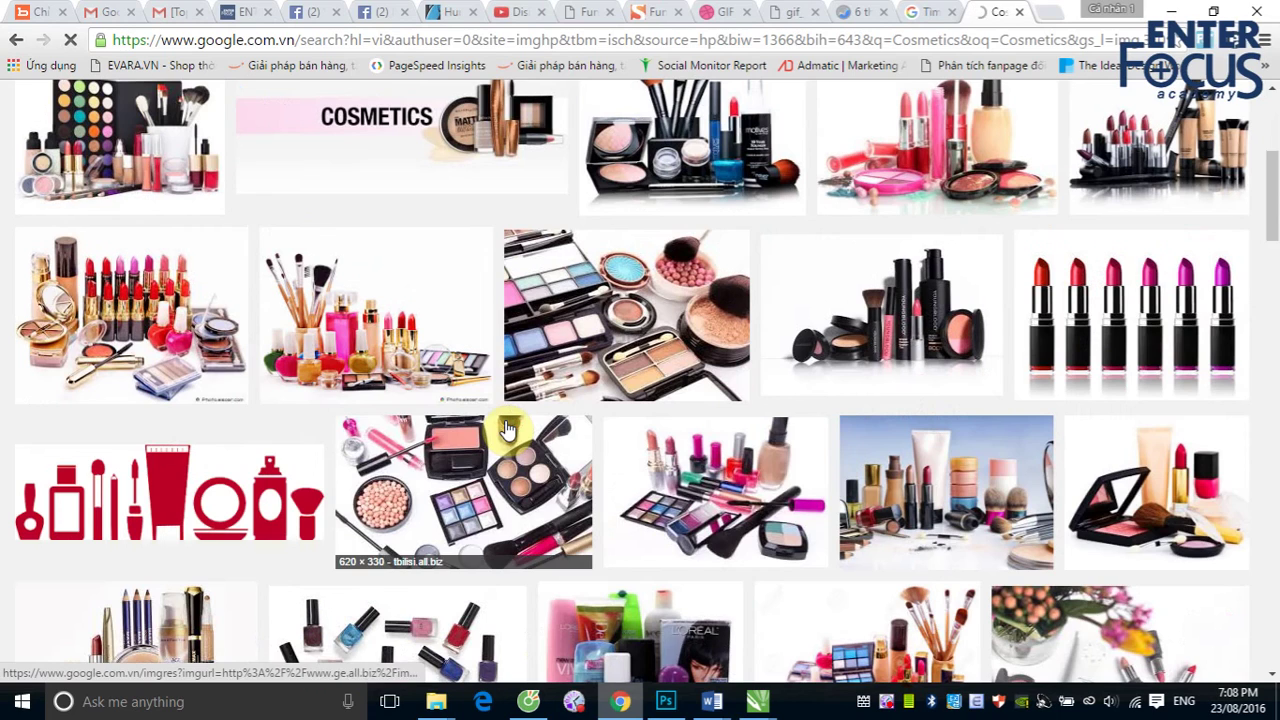
scroll(508, 428, "down", 1)
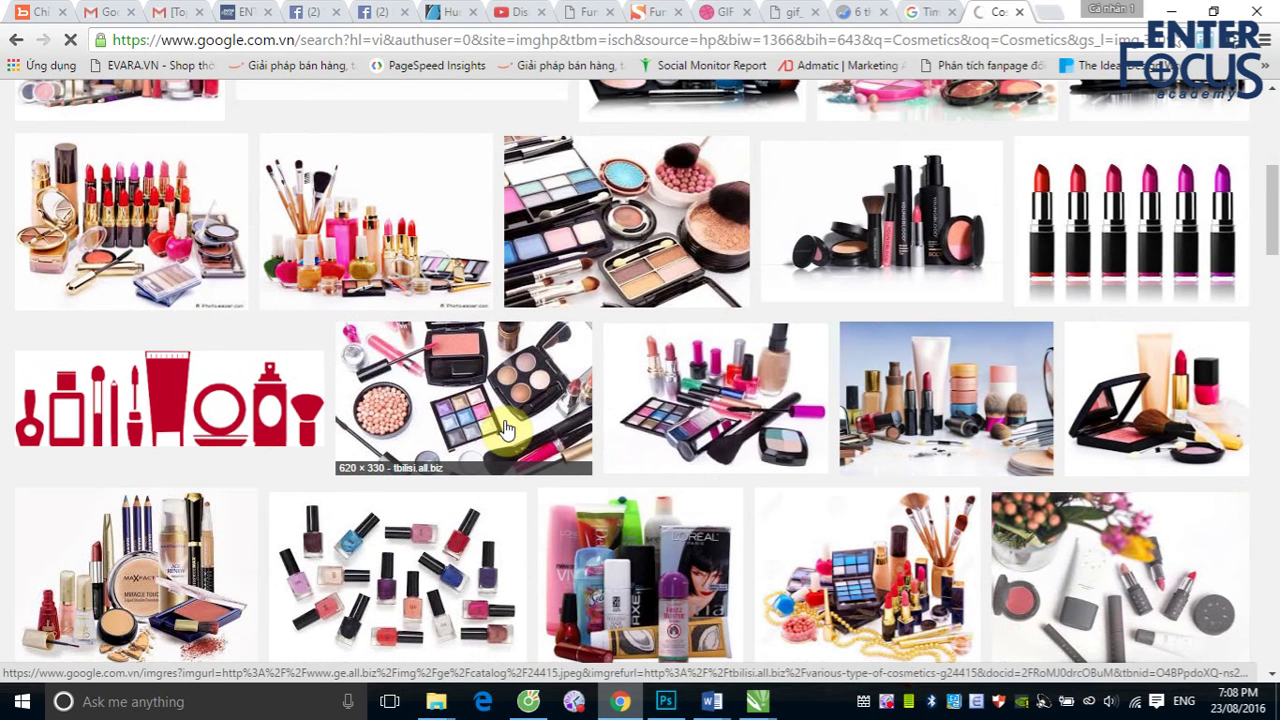
left_click(1078, 270)
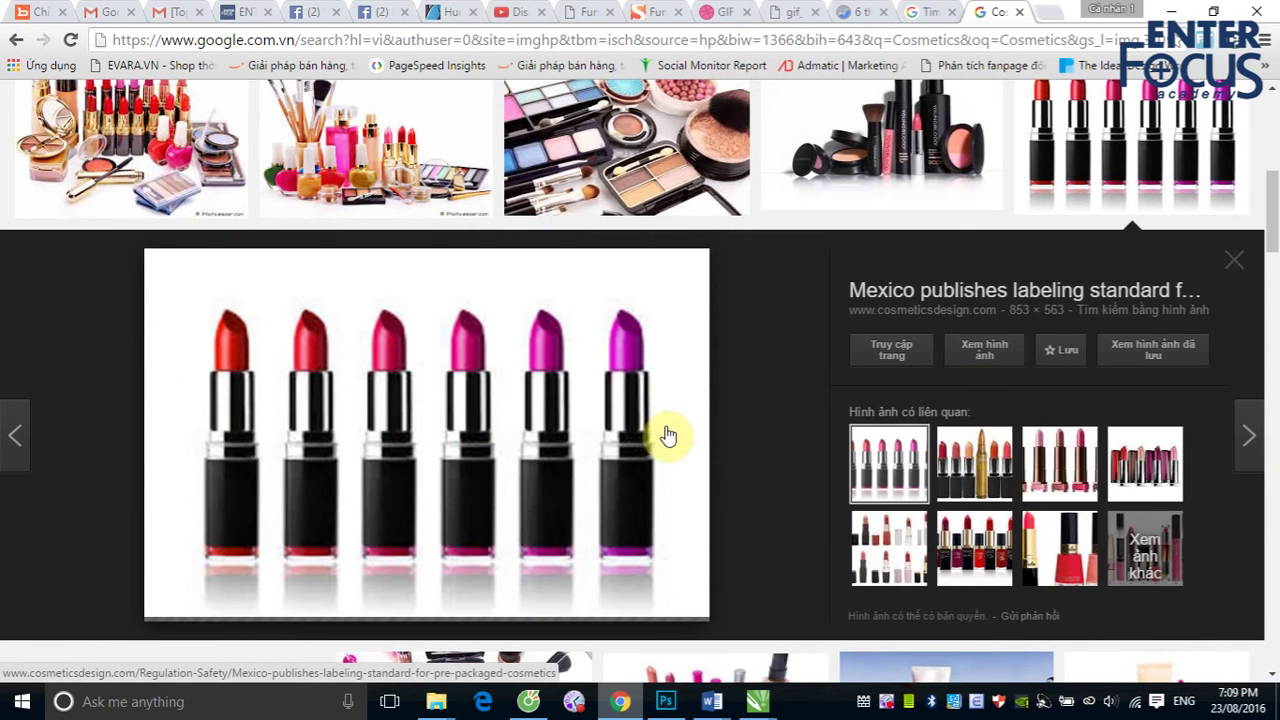